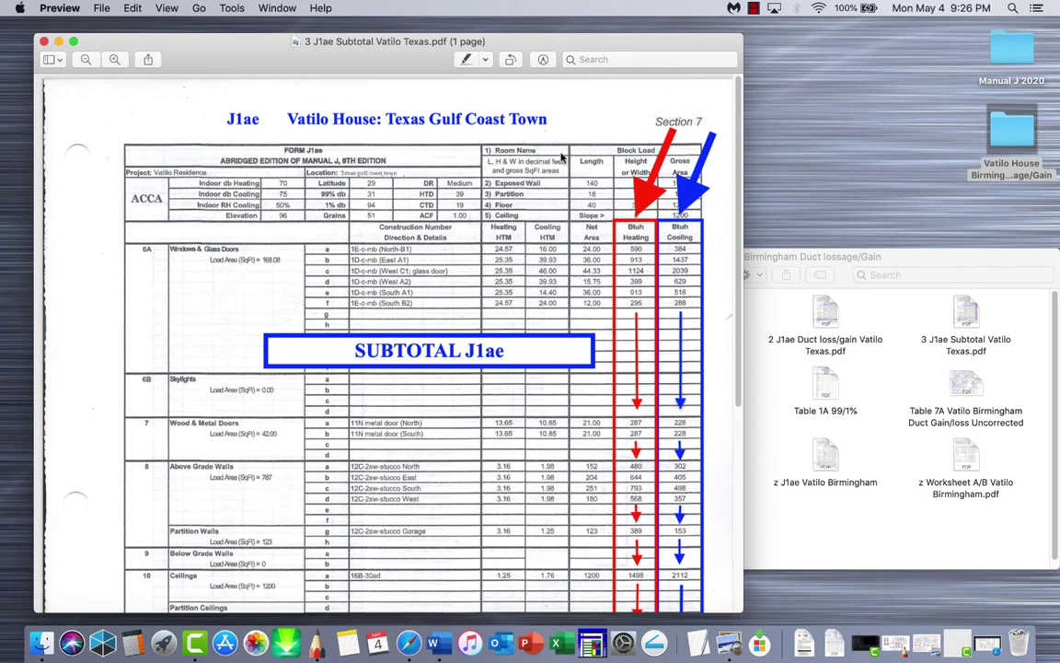
Examine the Btuh Heating and Btuh Cooling columns down to the line 14 subtotals on the Texas J1ae form, and close it
scroll(511, 175, down, 5)
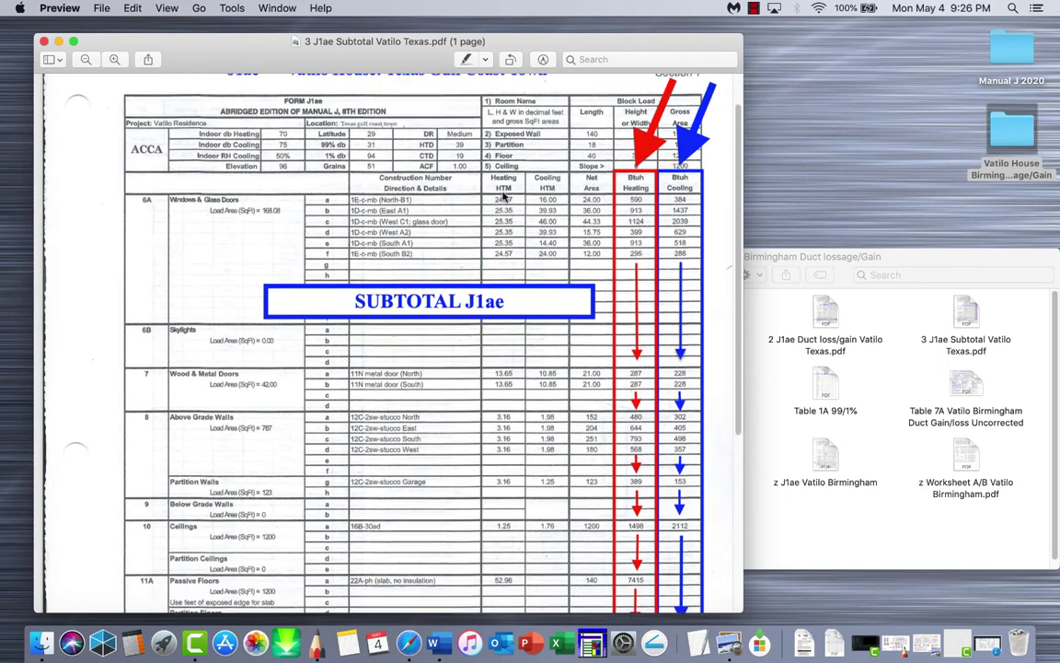
scroll(504, 196, down, 1)
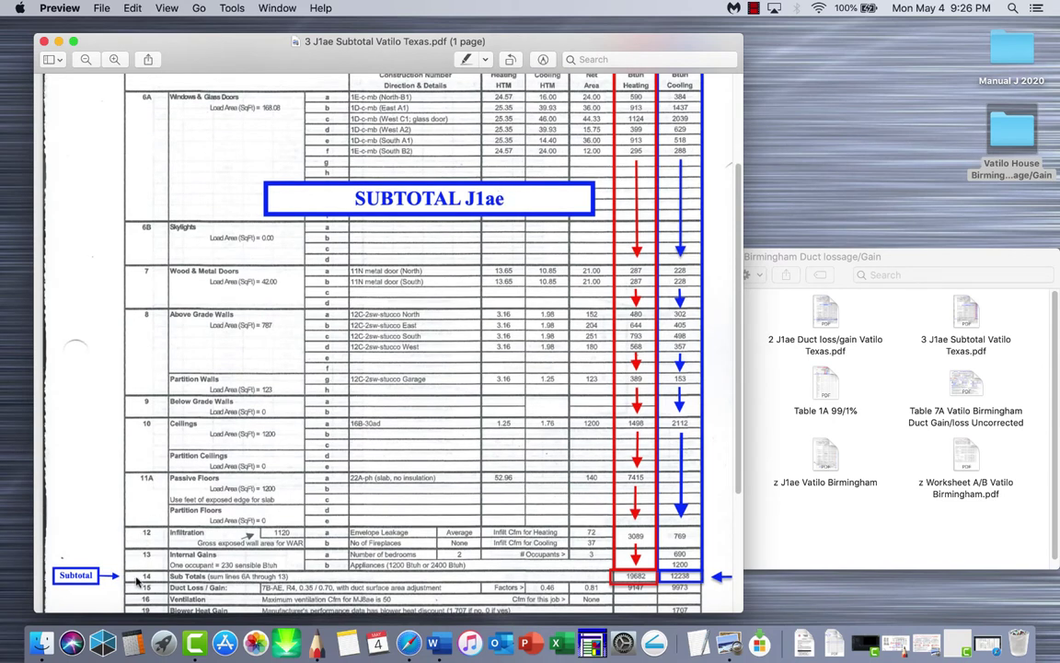
scroll(566, 541, up, 5)
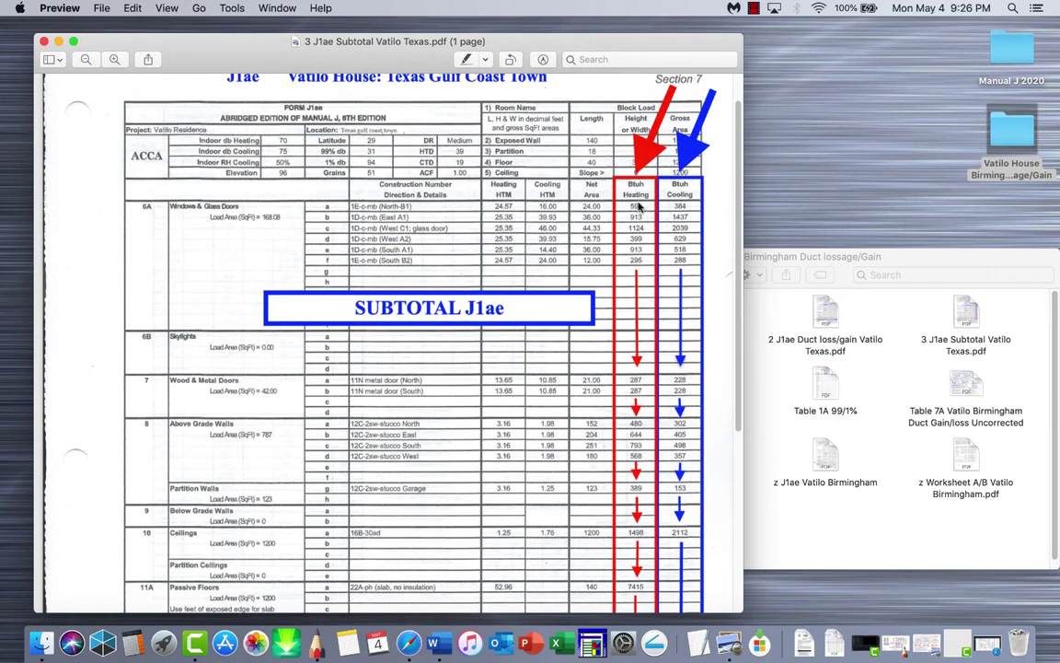
scroll(635, 276, down, 4)
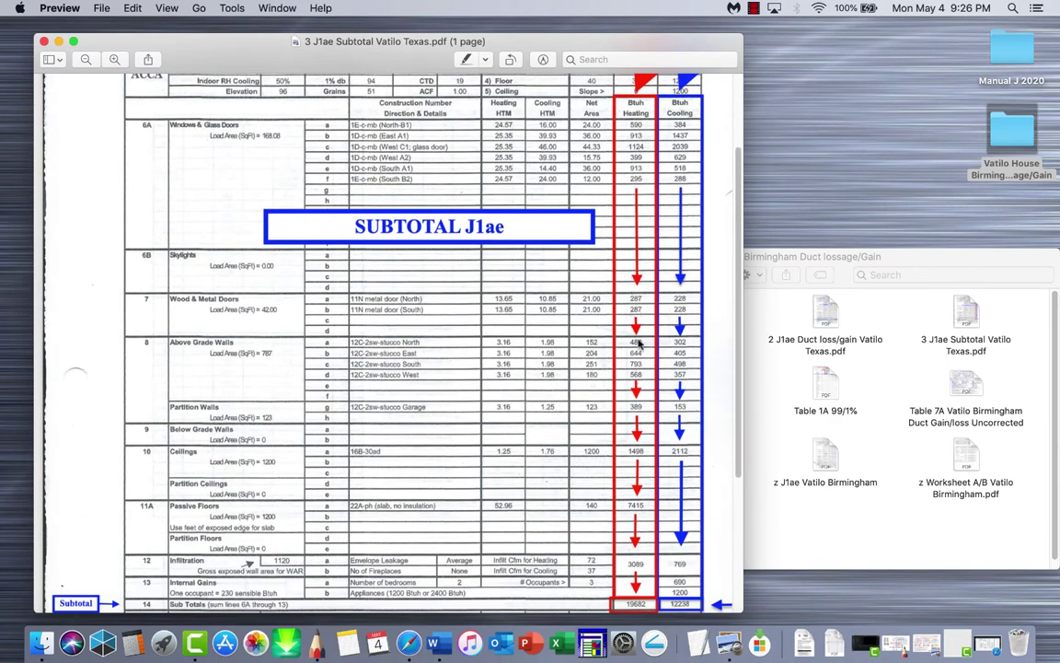
scroll(638, 342, down, 6)
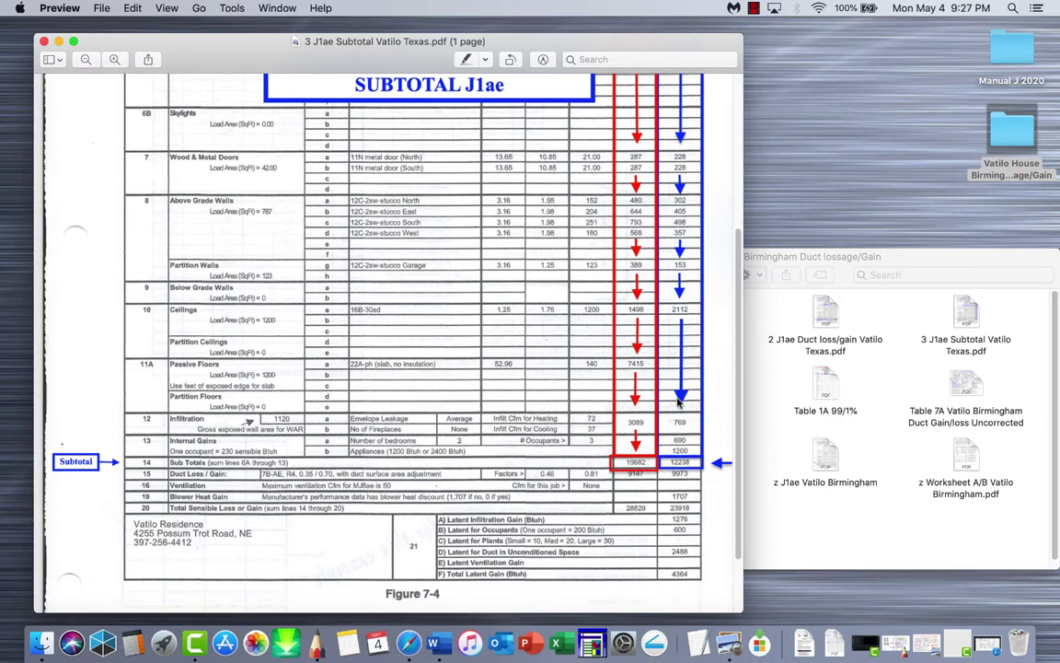
scroll(615, 364, up, 4)
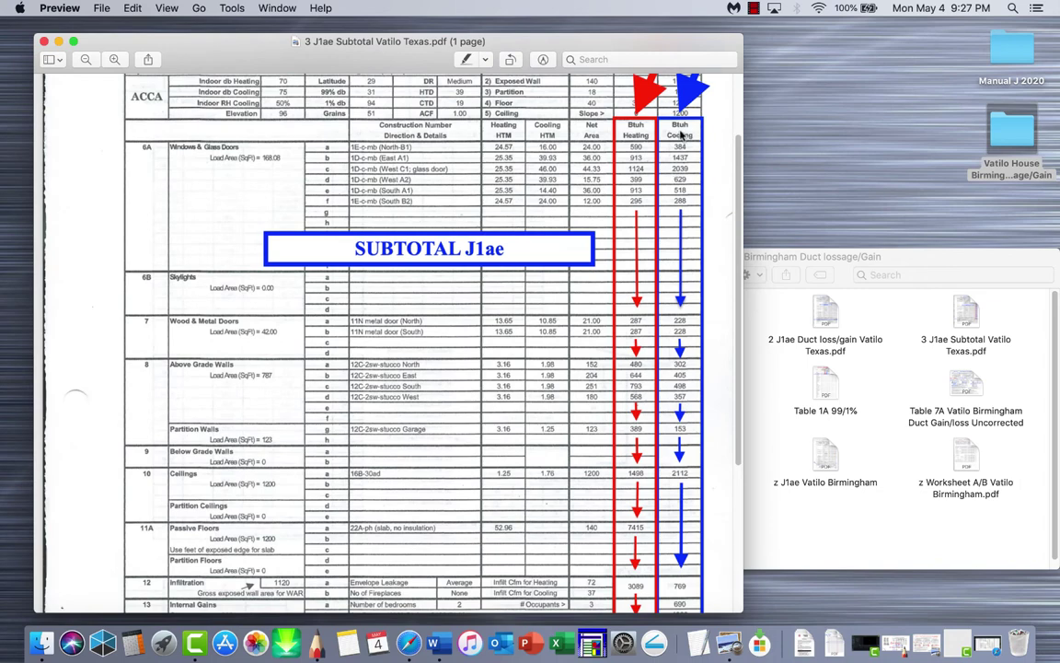
scroll(686, 368, down, 4)
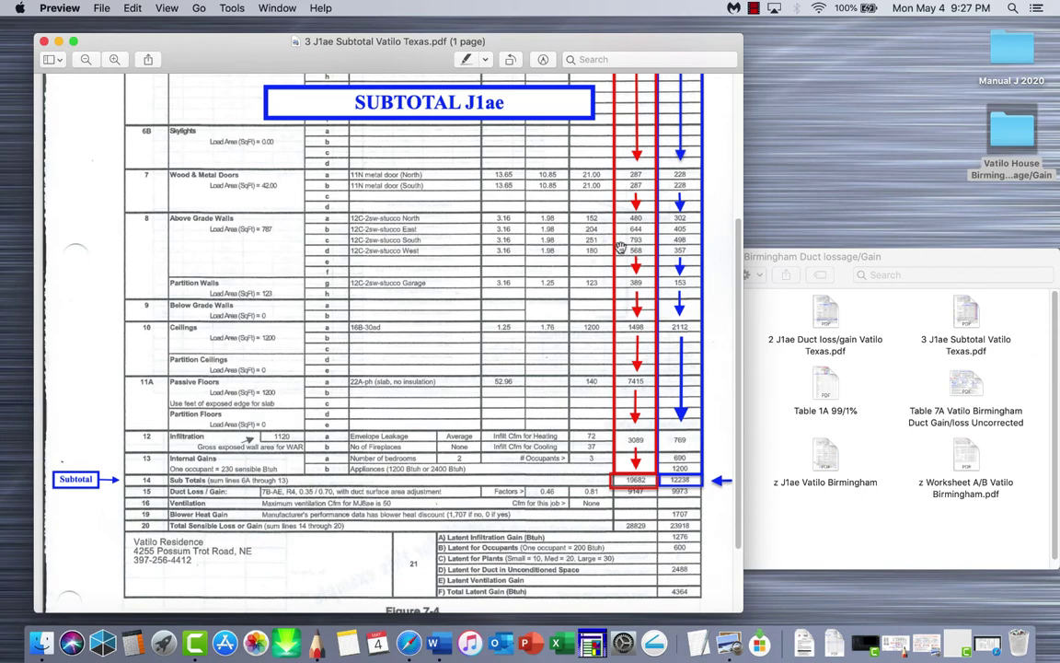
scroll(651, 221, up, 3)
scroll(650, 241, up, 2)
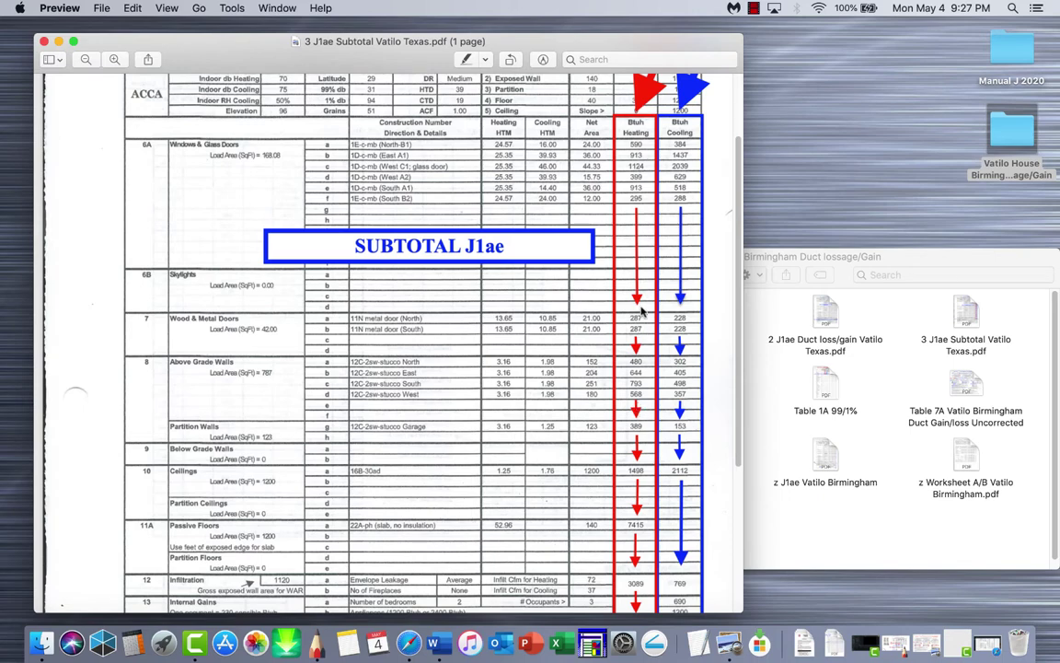
scroll(639, 276, down, 6)
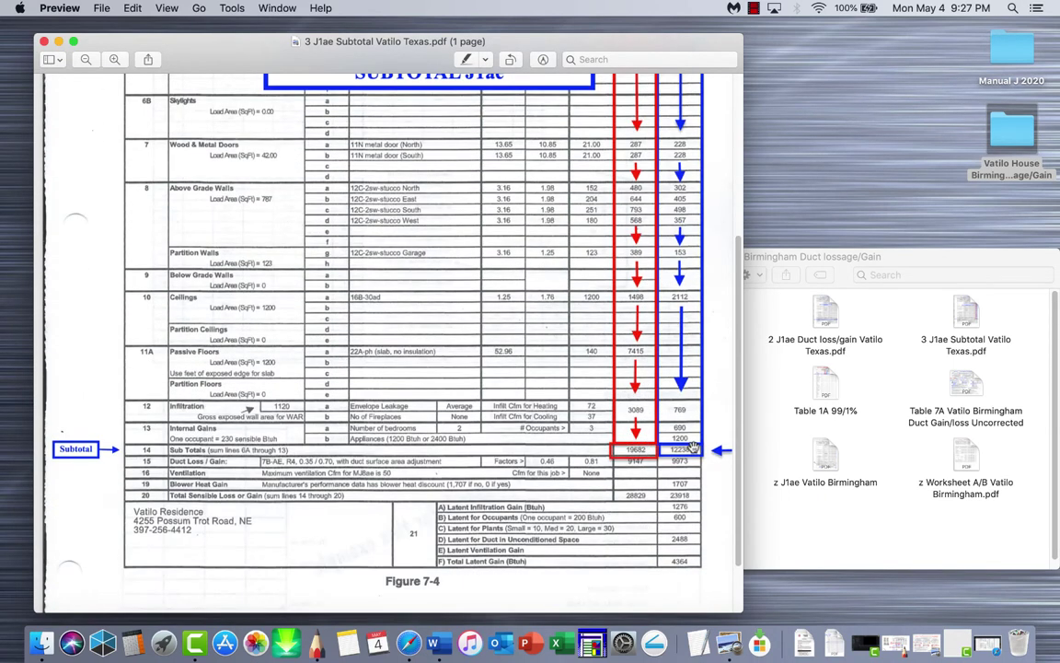
scroll(638, 424, up, 3)
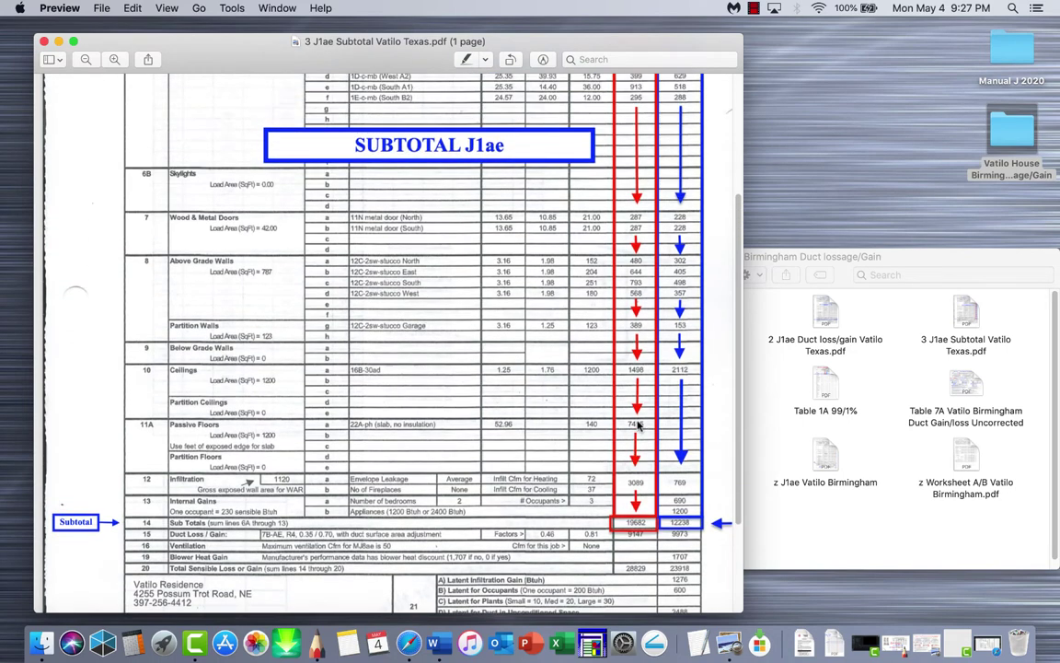
click(41, 42)
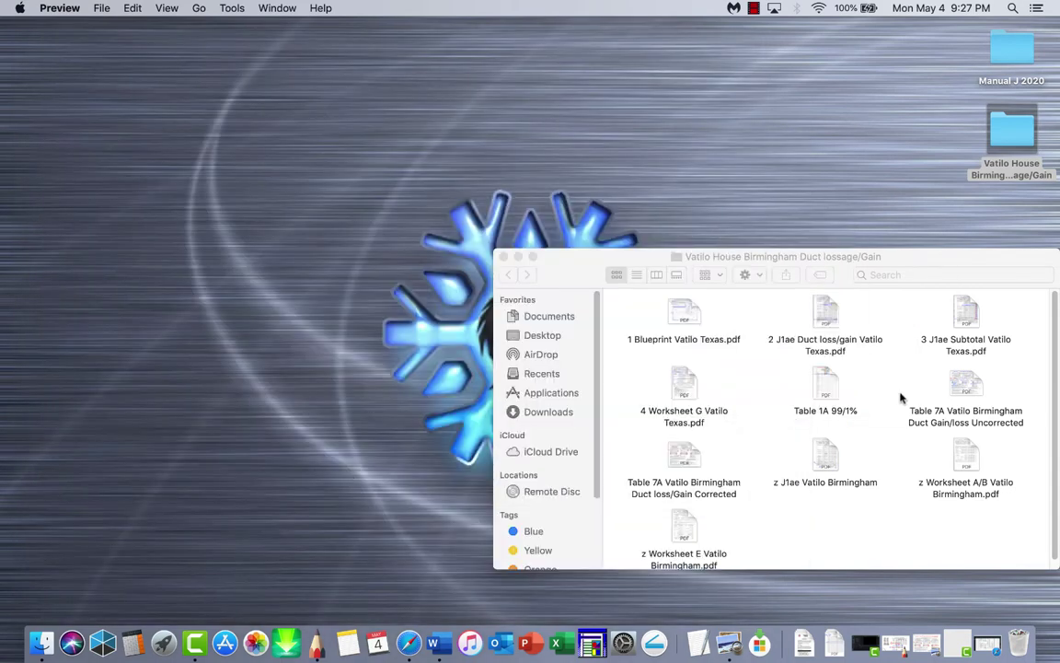
Open the z J1ae Vatilo Birmingham form and review its line 14 subtotals and the line 15 duct loss/gain row
double_click(822, 444)
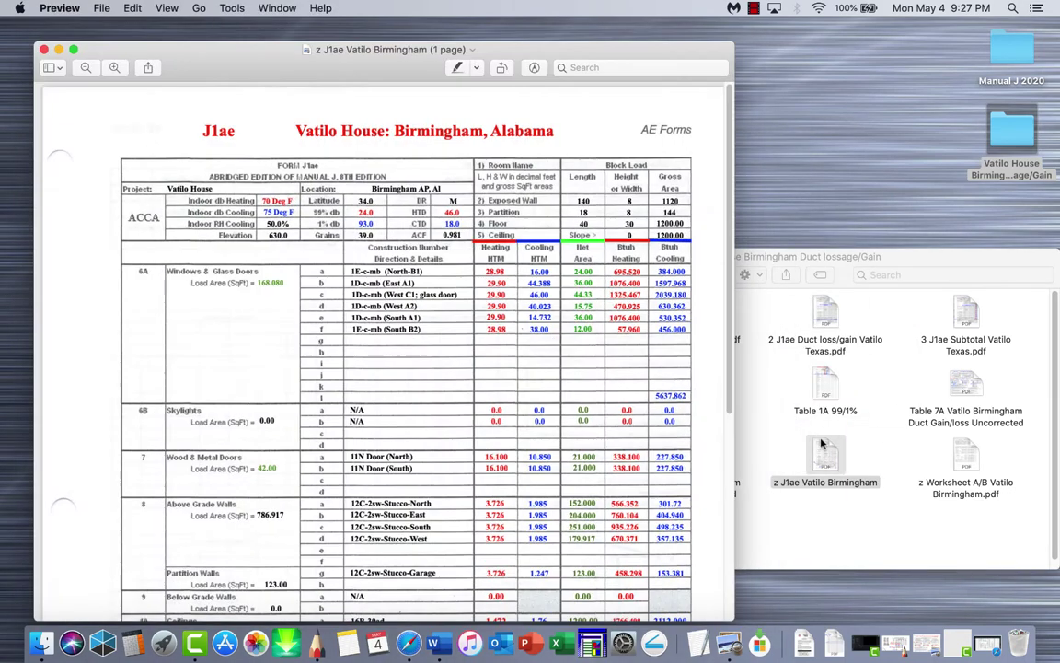
scroll(520, 276, down, 5)
scroll(520, 276, down, 5)
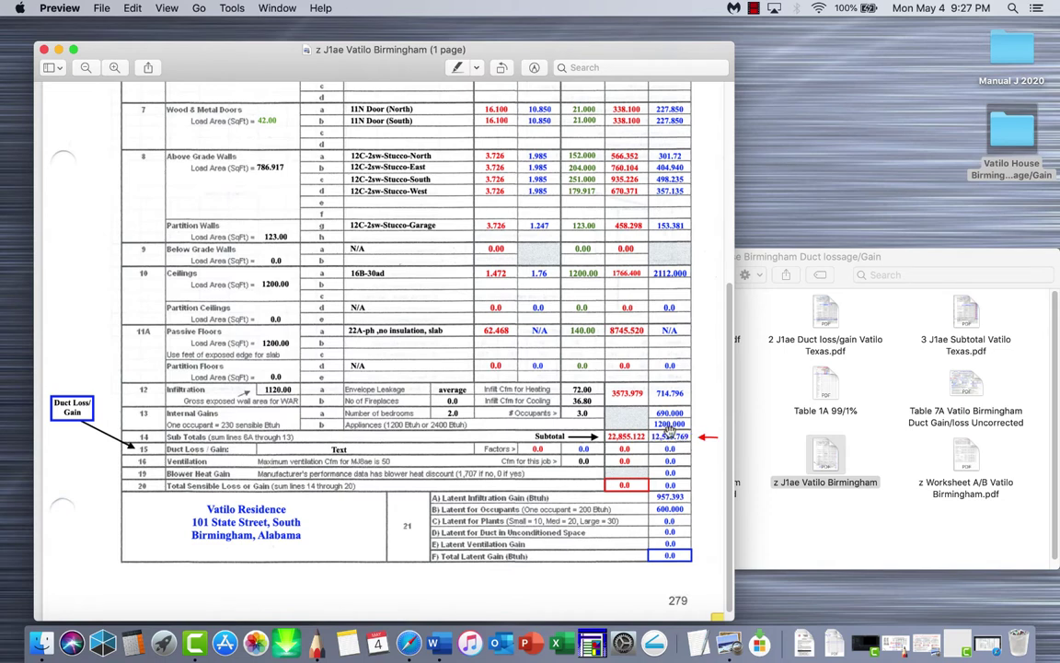
scroll(664, 423, up, 3)
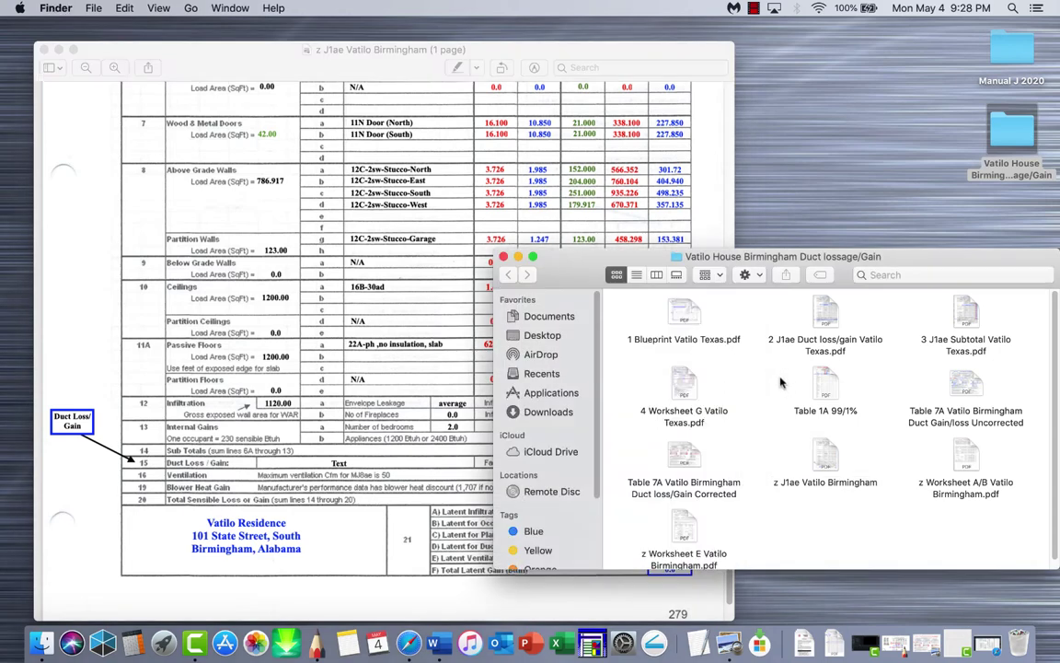
Open 1 Blueprint Vatilo Texas.pdf and review its survey notes and approximate supply and return duct areas
click(746, 369)
double_click(700, 317)
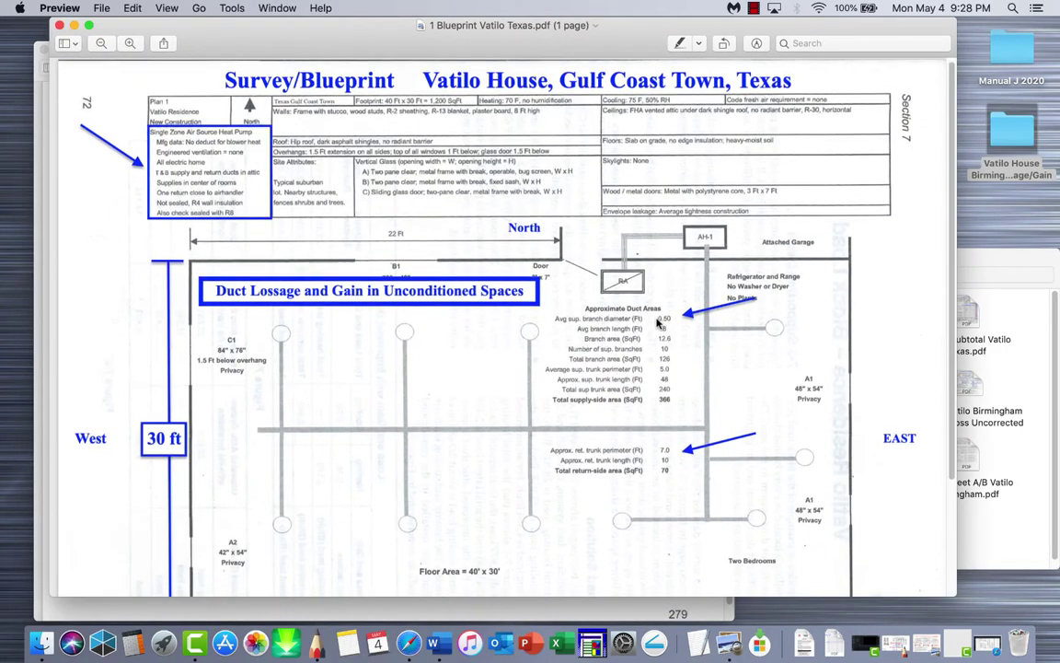
scroll(659, 322, down, 2)
scroll(659, 322, down, 1)
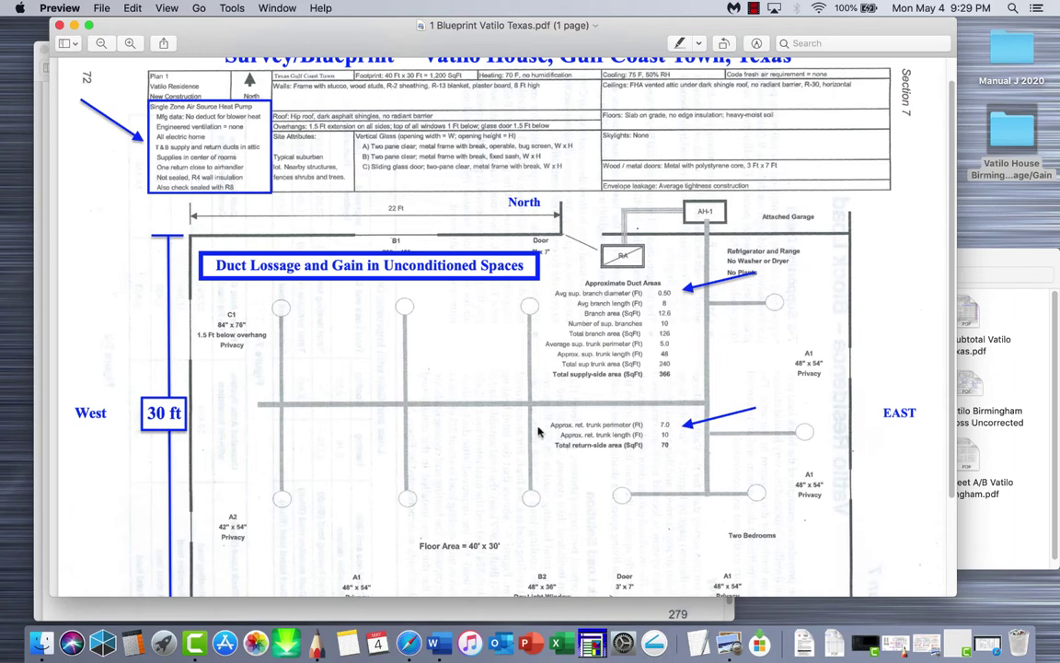
scroll(282, 292, up, 2)
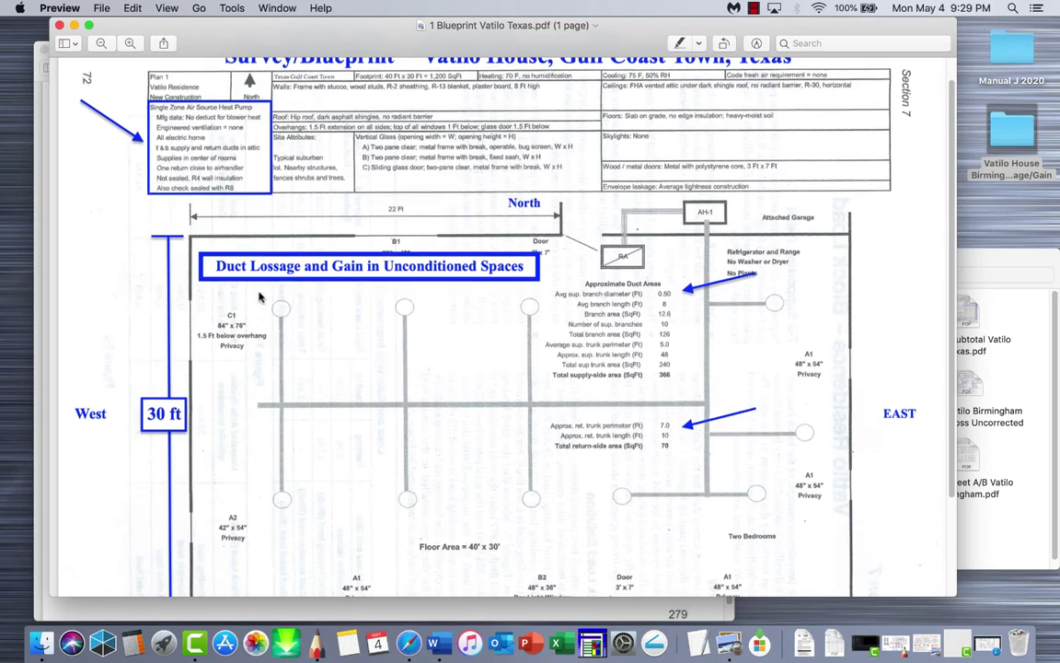
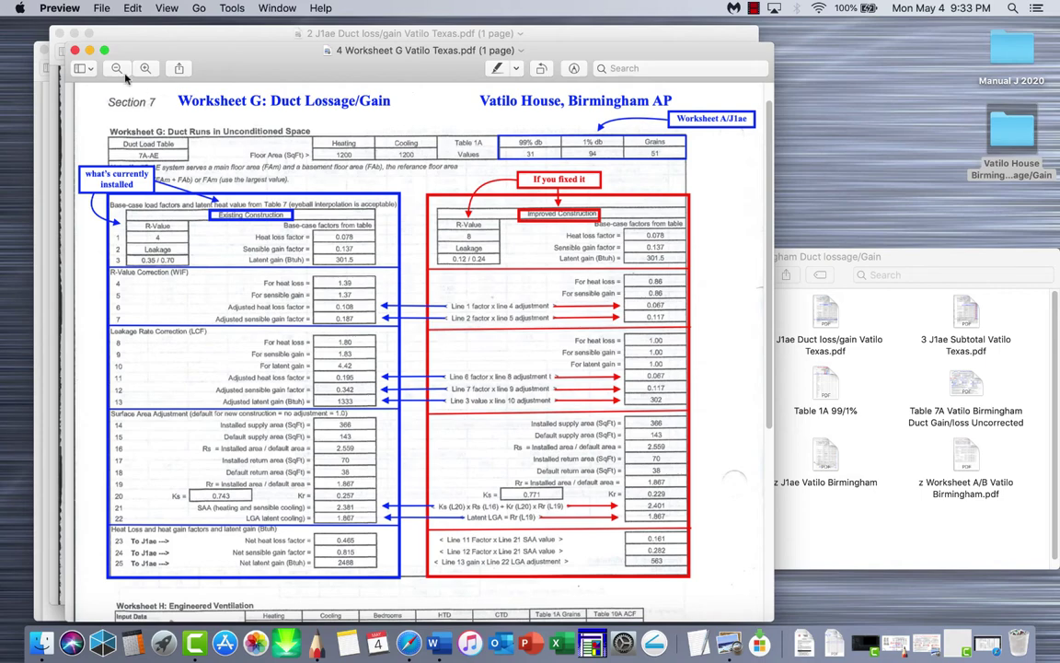
Close the Texas Worksheet G, the Texas J1ae duct loss/gain form and the Birmingham J1ae form
click(76, 50)
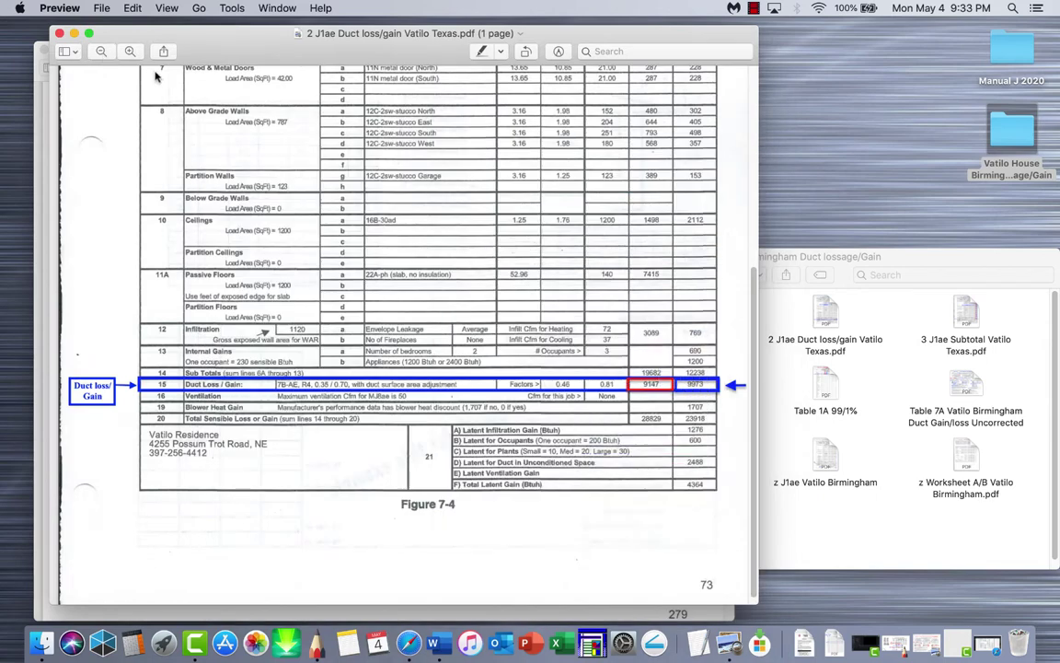
click(59, 33)
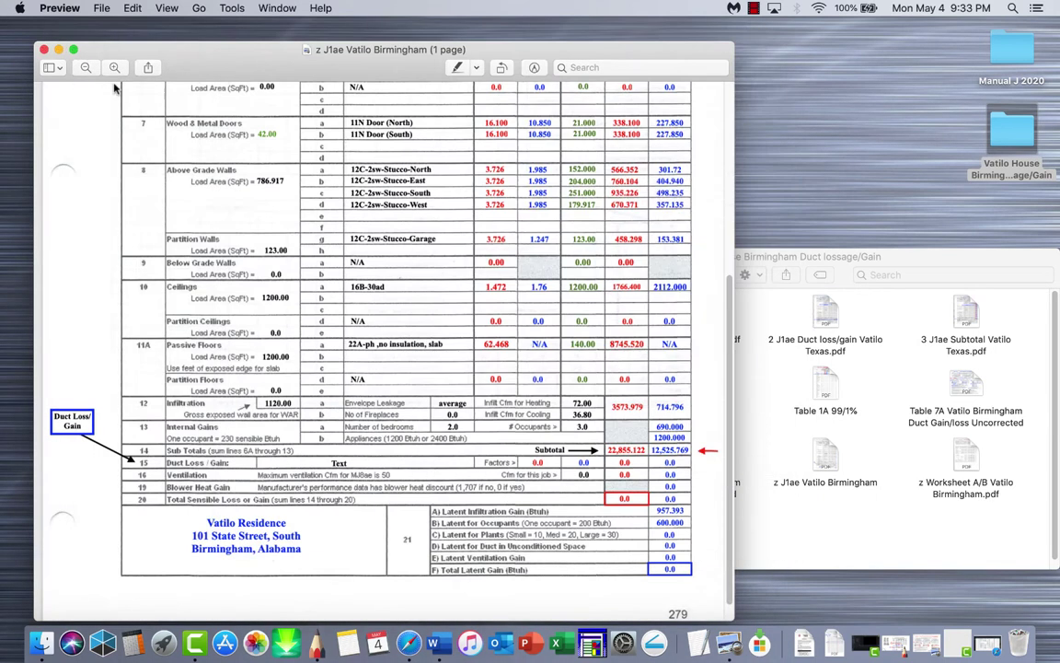
click(44, 50)
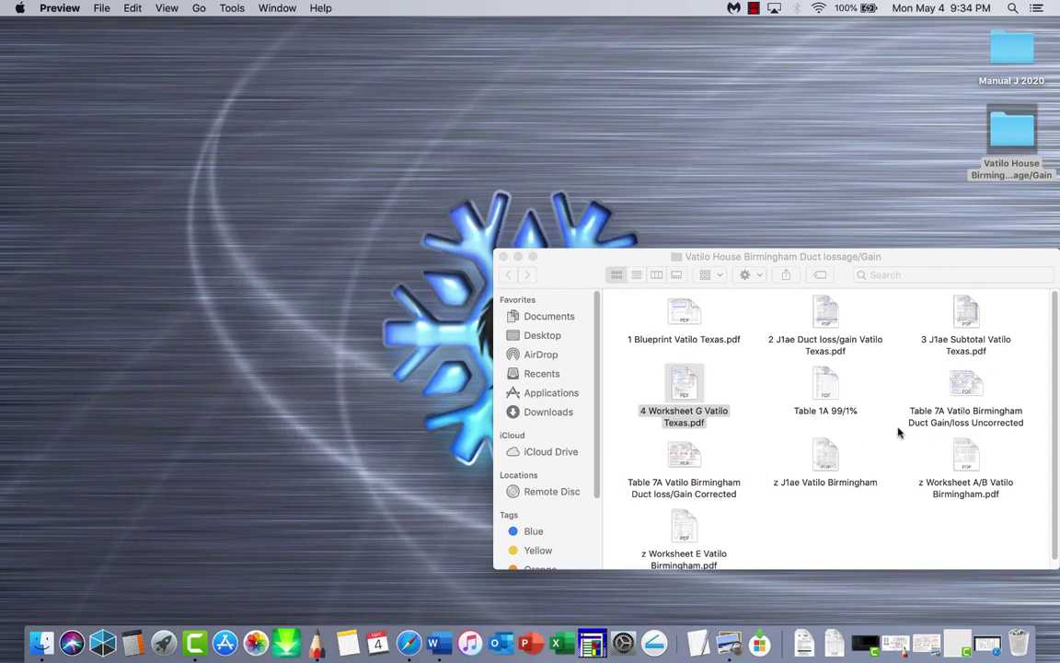
click(686, 522)
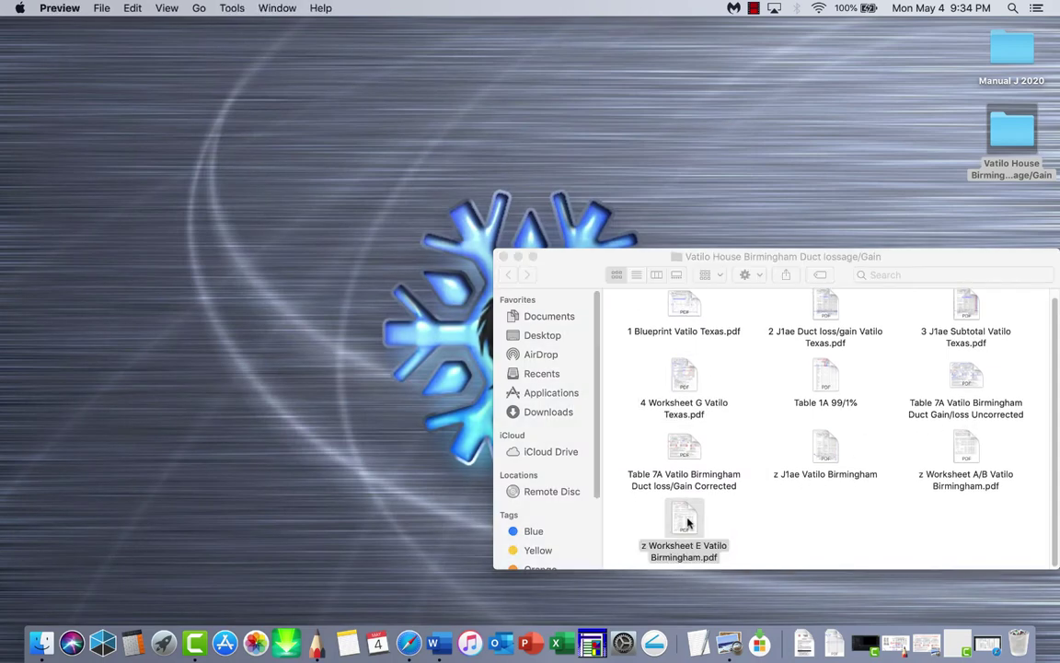
double_click(686, 523)
scroll(581, 370, down, 5)
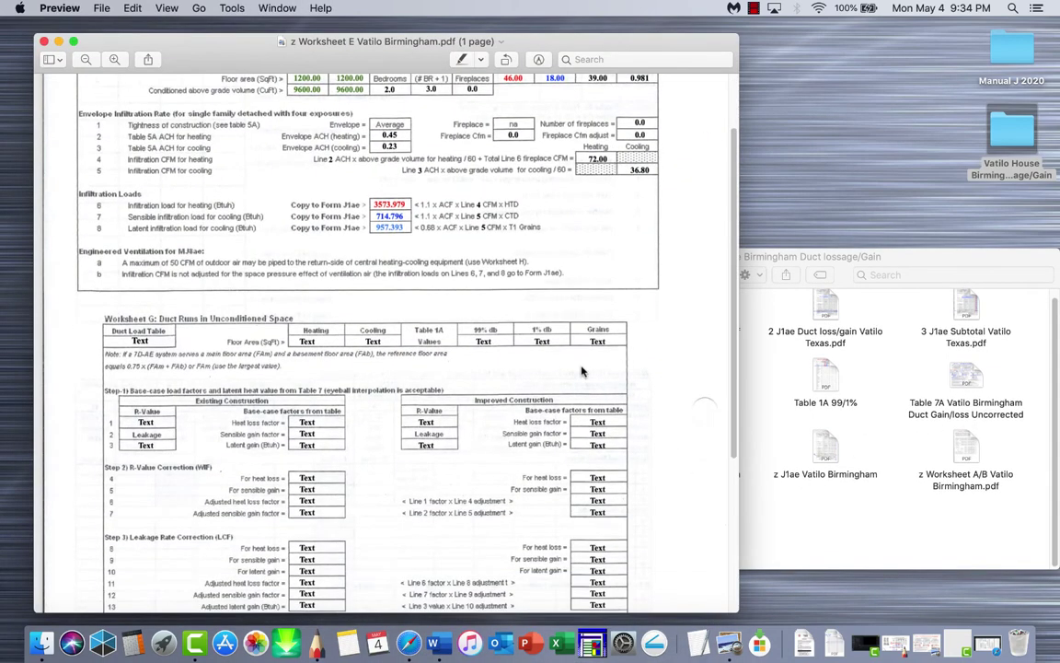
scroll(581, 370, down, 2)
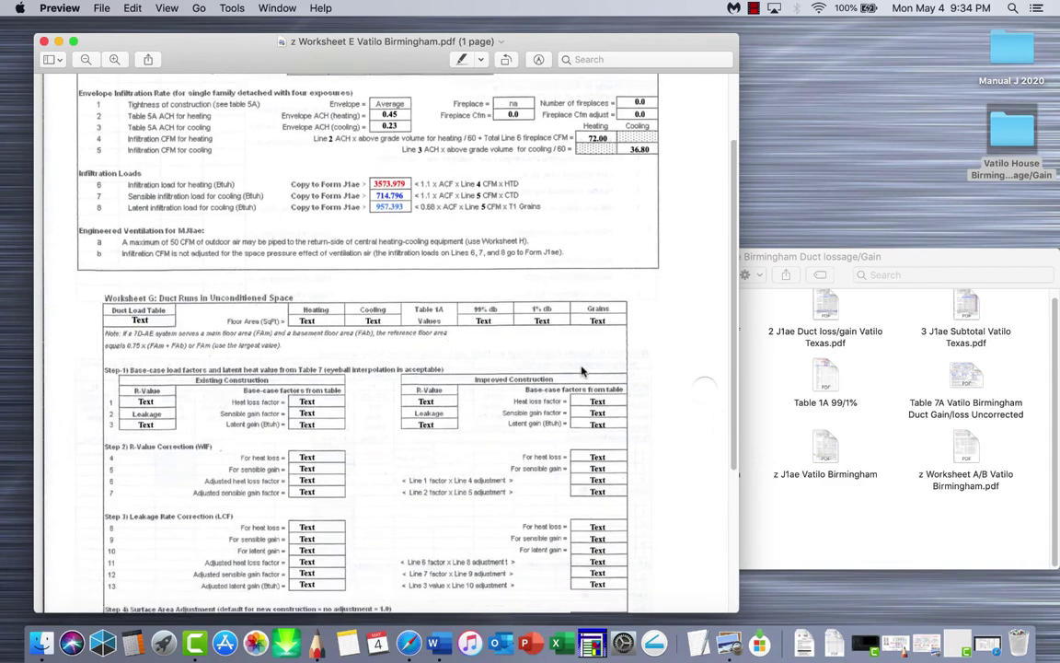
Open Table 7A Vatilo Birmingham Duct Gain/loss Uncorrected and move it clear of Worksheet G's Duct Load Table entry
click(139, 320)
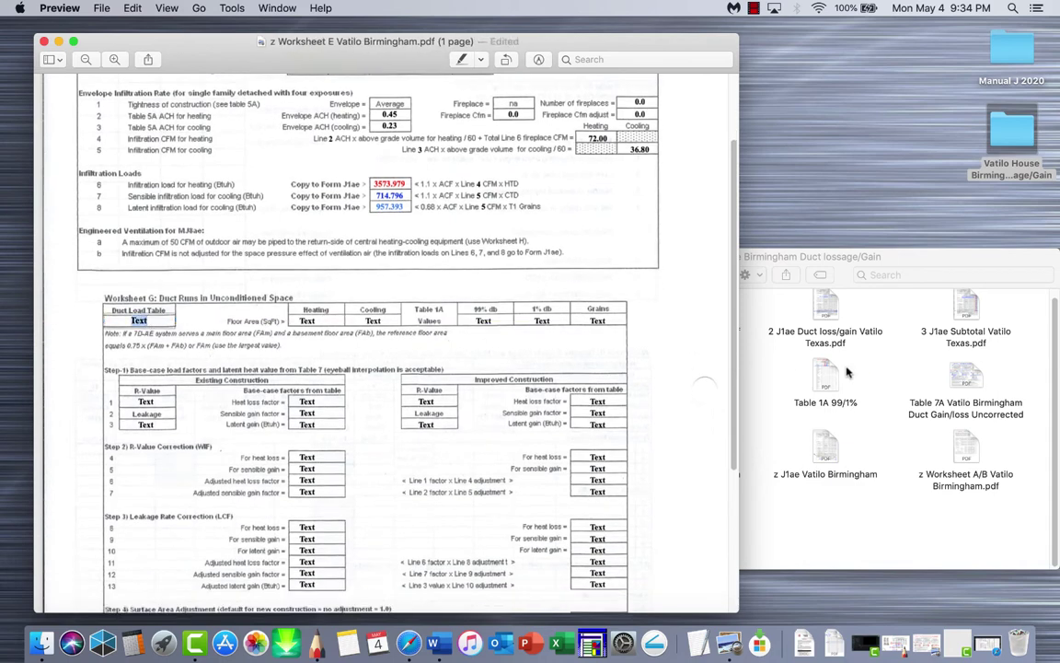
click(962, 375)
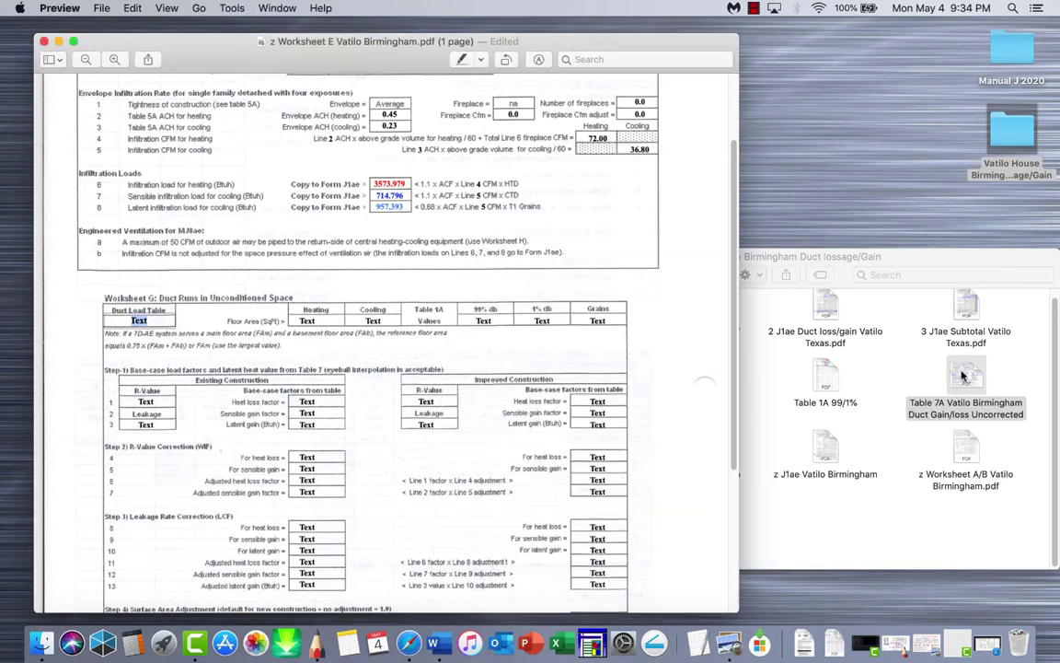
double_click(962, 374)
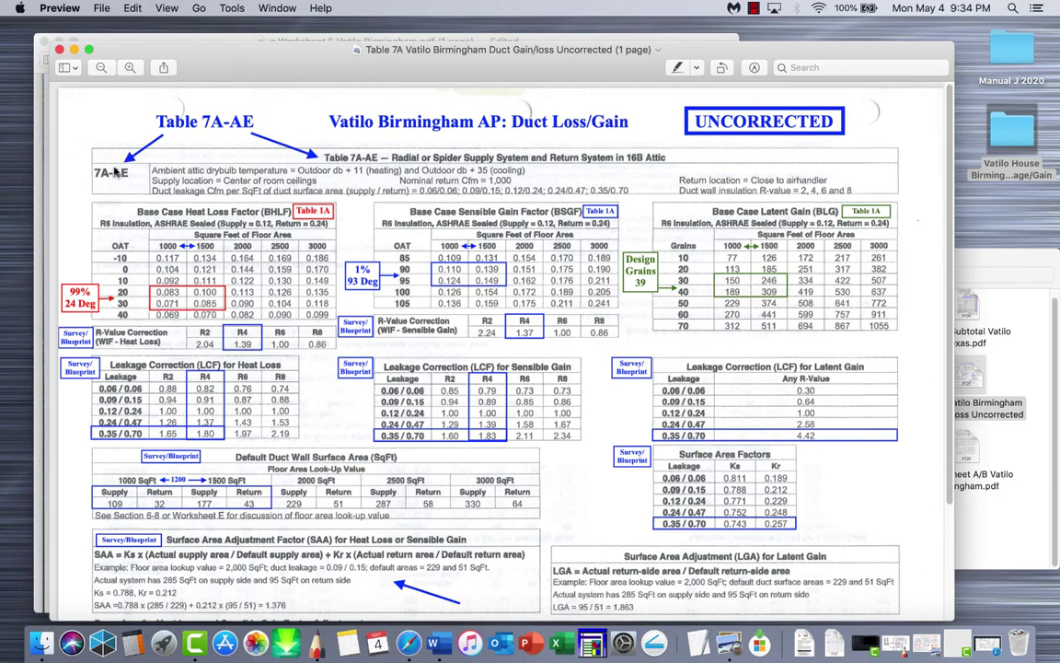
drag(291, 80, 543, 165)
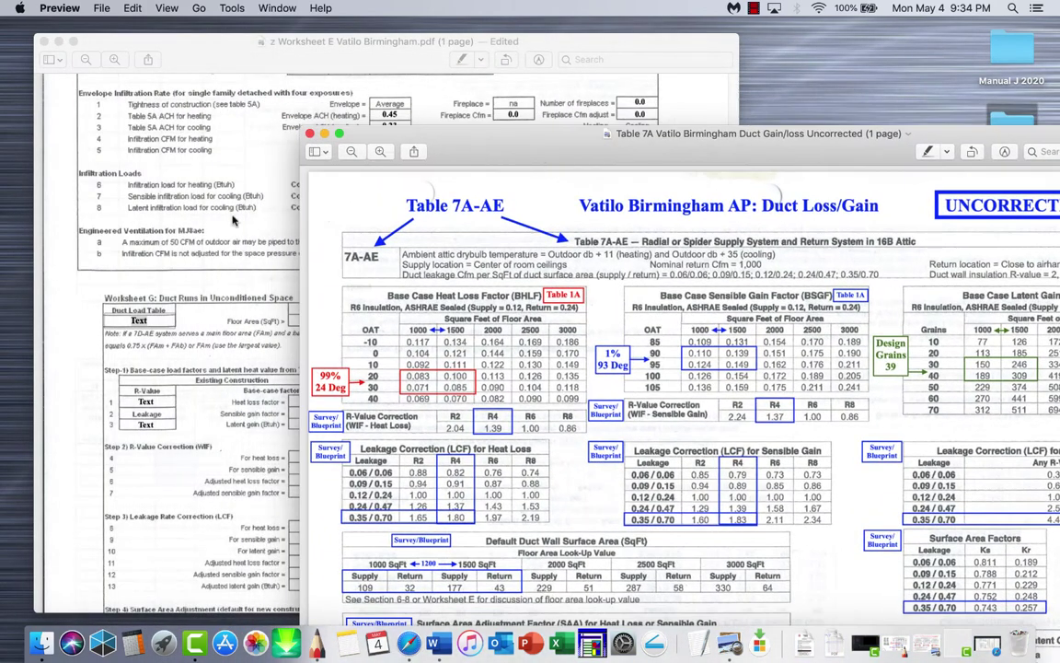
Arrange the worksheet and Table 7A side by side, and enter 7A-AE as Worksheet G's duct load table
click(142, 319)
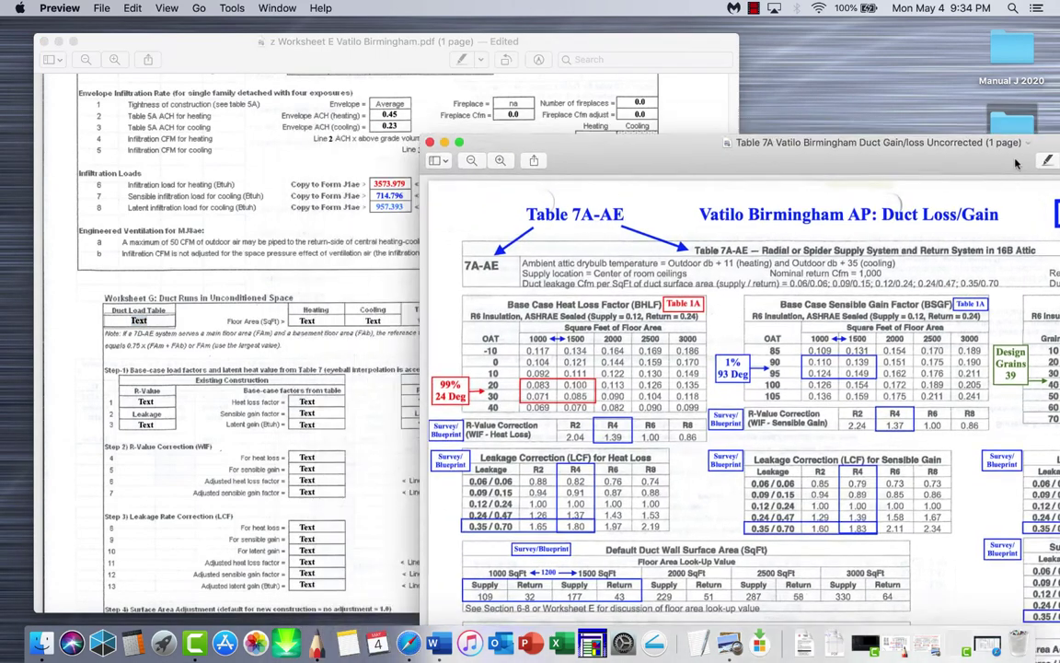
drag(796, 138, 974, 189)
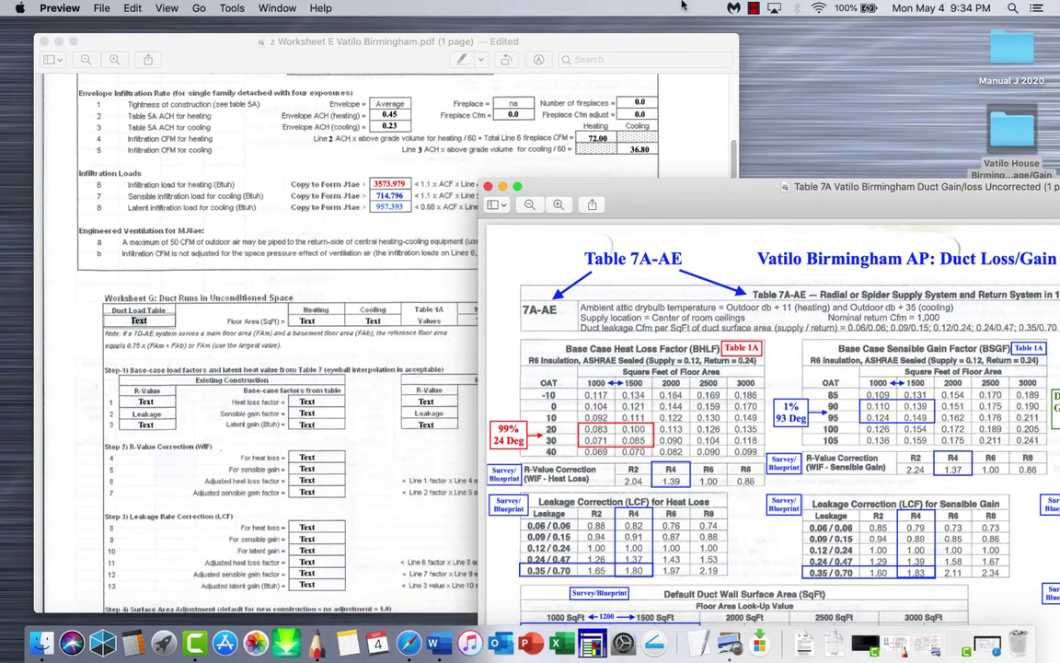
drag(645, 41, 472, 59)
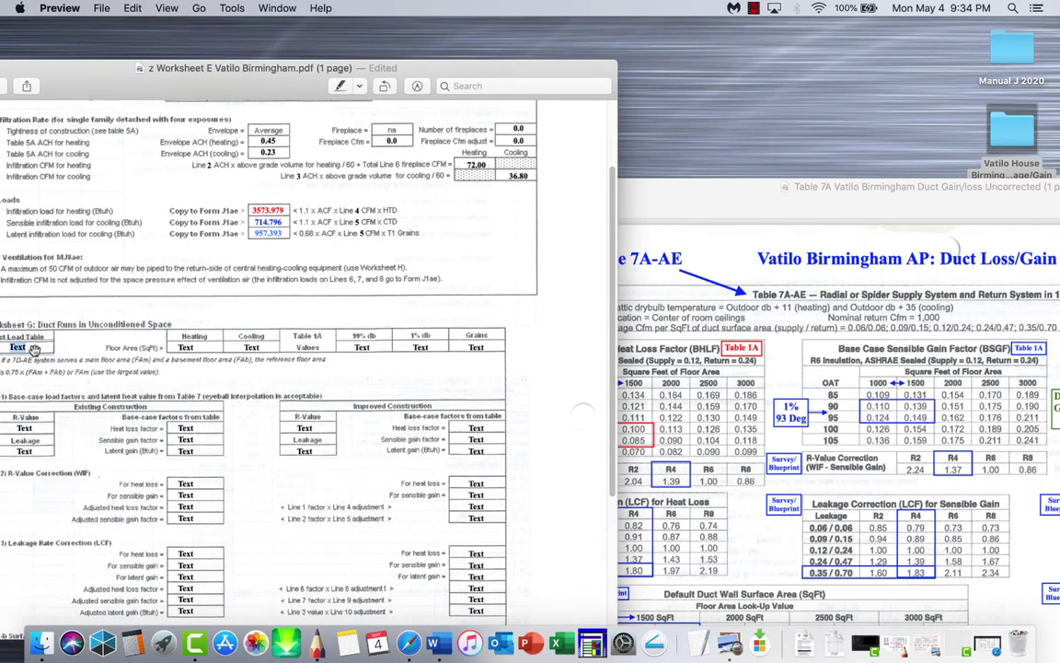
text(7A-AE)
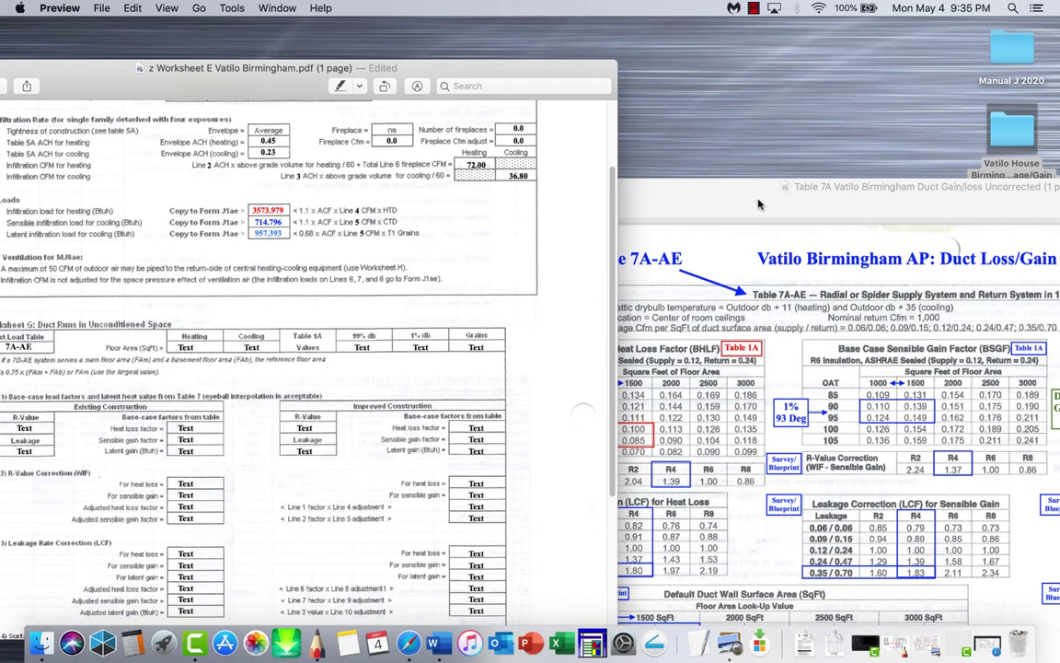
Close Table 7A and open 1 Blueprint Vatilo Texas.pdf, positioned so the worksheet's Duct Load Table entry stays exposed
drag(759, 204, 386, 102)
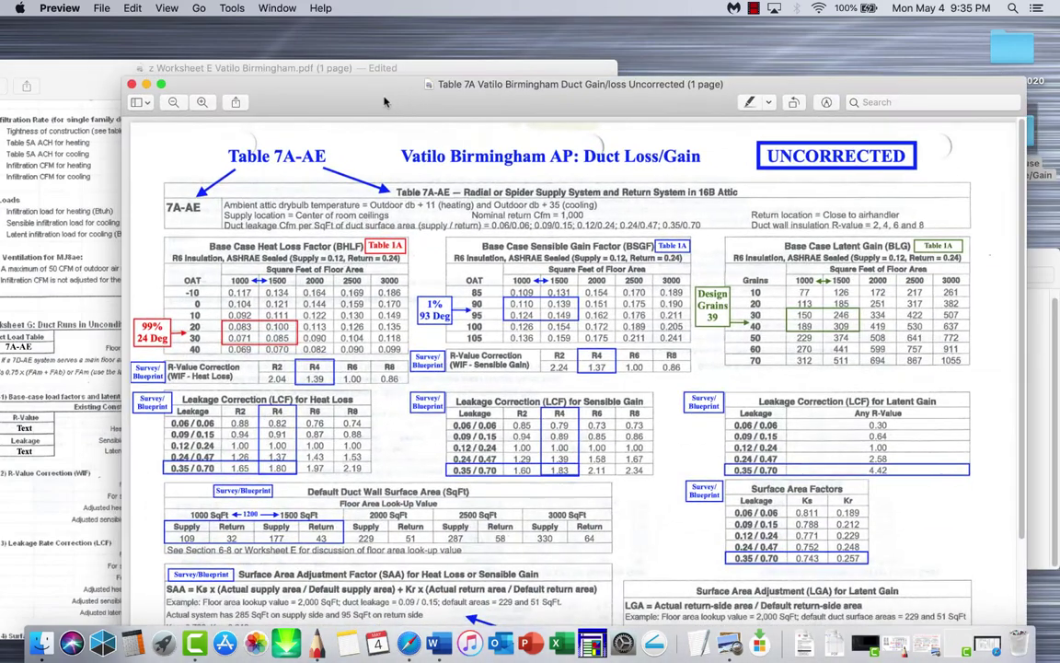
click(131, 84)
double_click(686, 308)
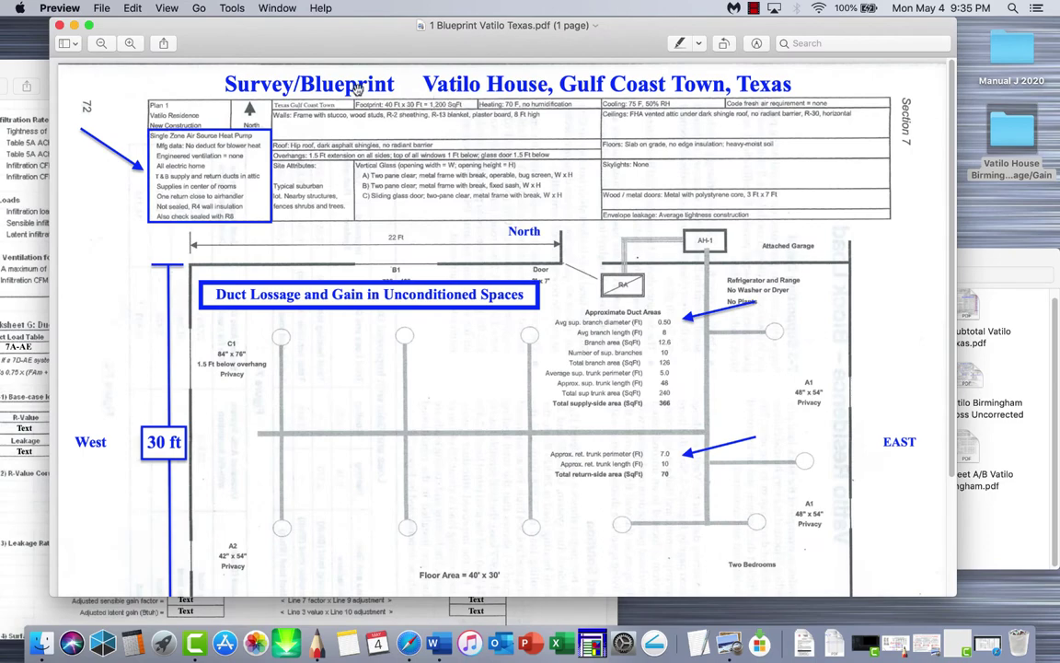
drag(245, 34, 346, 46)
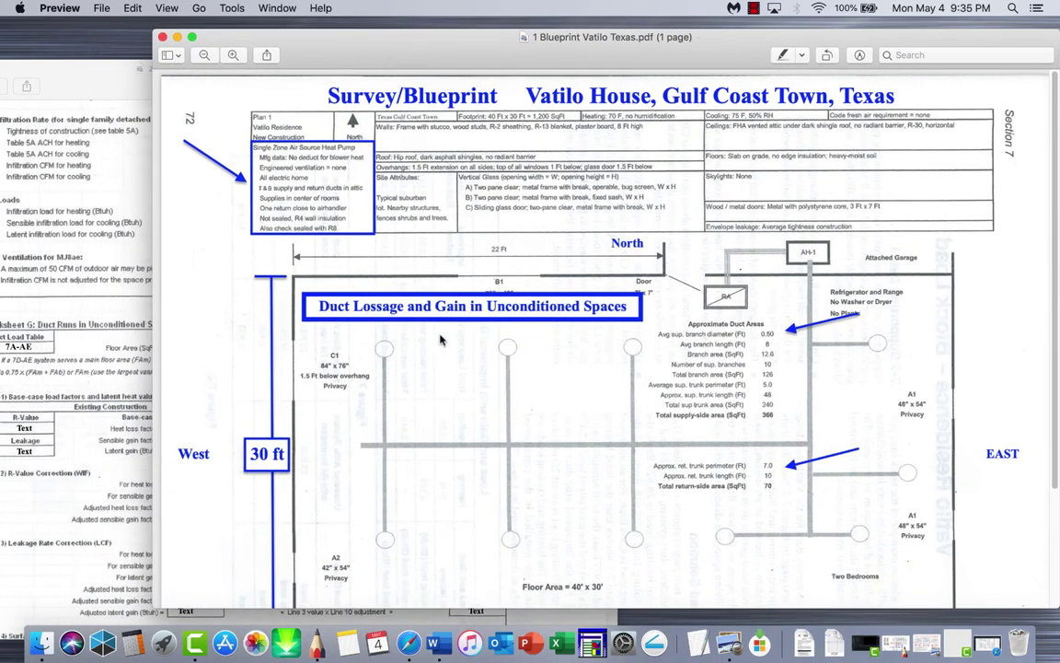
Close the blueprint and enter 1200 as Worksheet G's floor area for both heating and cooling
click(161, 38)
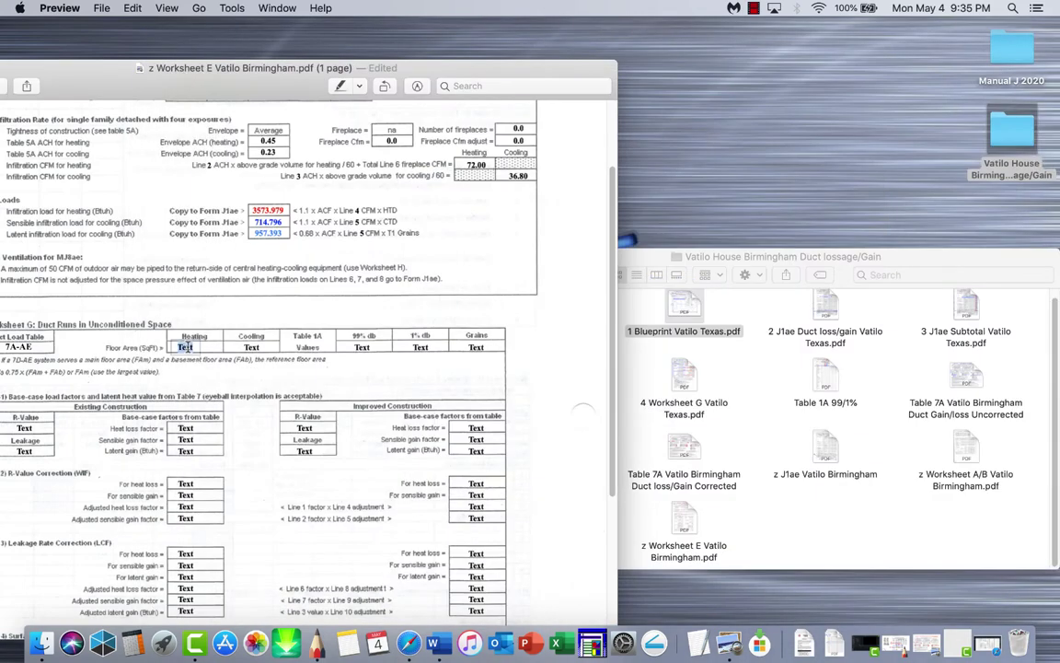
click(184, 347)
text(1200)
click(251, 347)
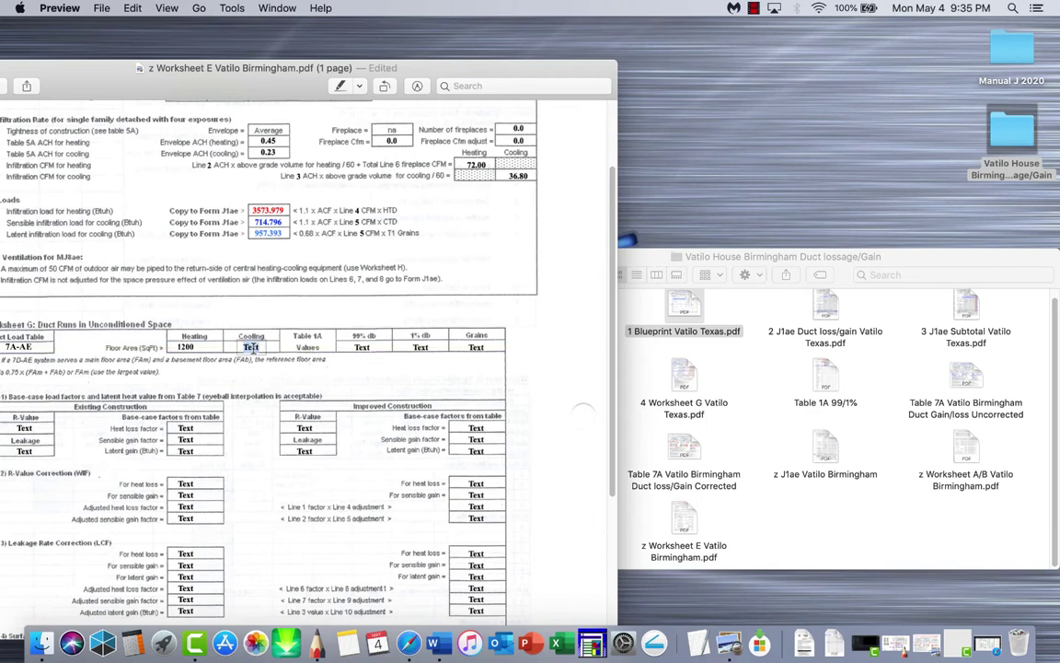
text(1200)
Open Table 1A 99/1% and enlarge it to show the outdoor design conditions for Birmingham Municipal AP with the column headings
drag(825, 378, 824, 373)
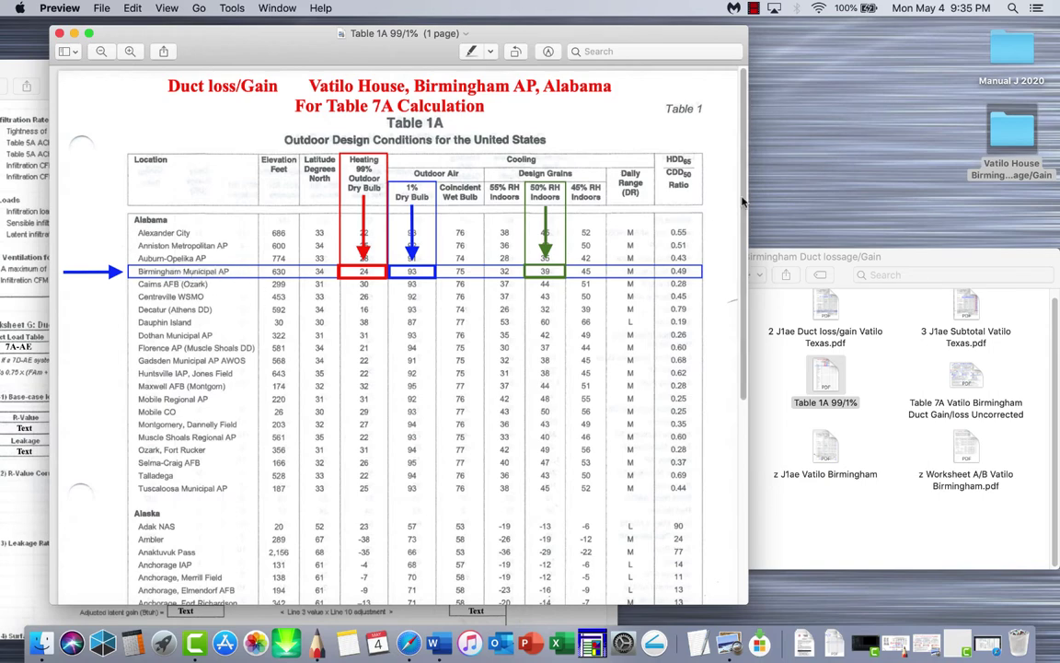
drag(751, 195, 984, 184)
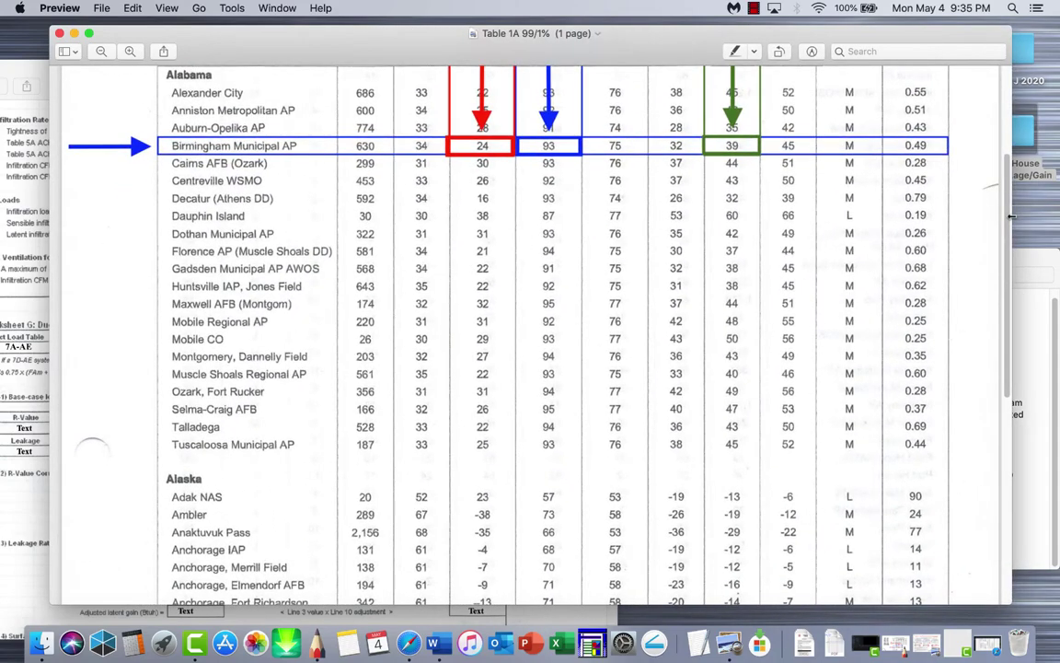
drag(828, 44, 876, 63)
scroll(814, 213, up, 3)
scroll(814, 213, up, 3)
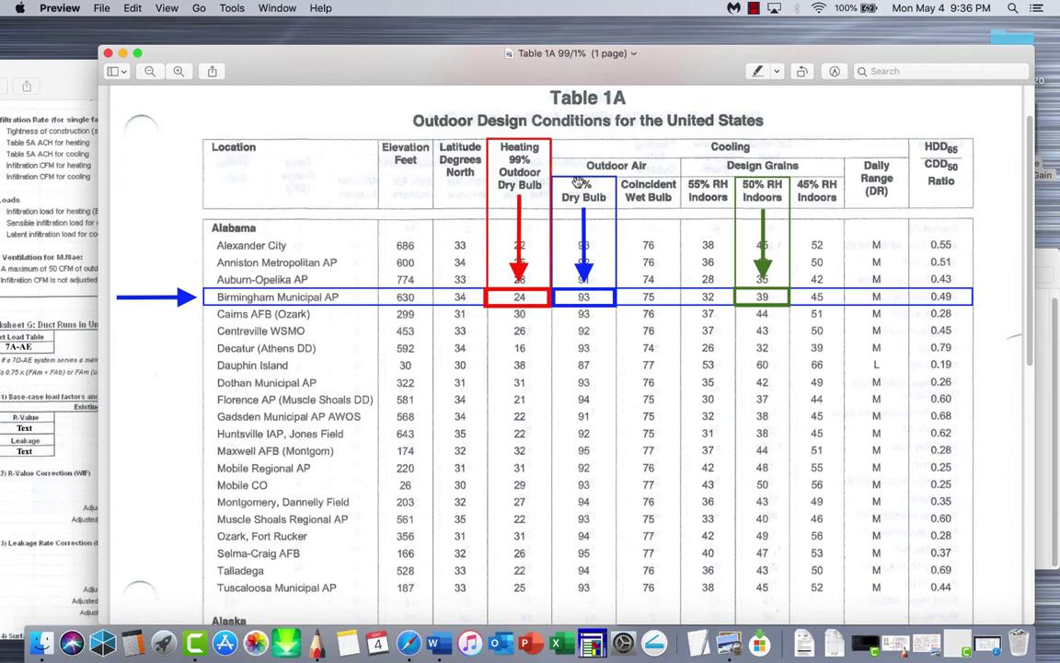
Reposition Table 1A so its Birmingham Municipal AP values can be read alongside Worksheet G
click(123, 55)
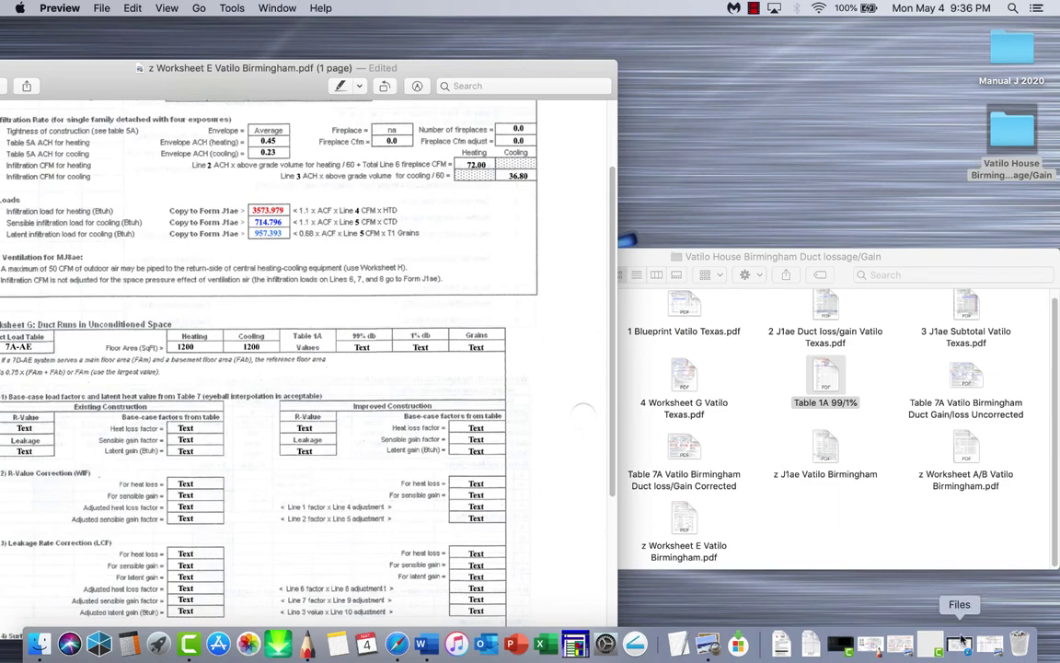
click(989, 642)
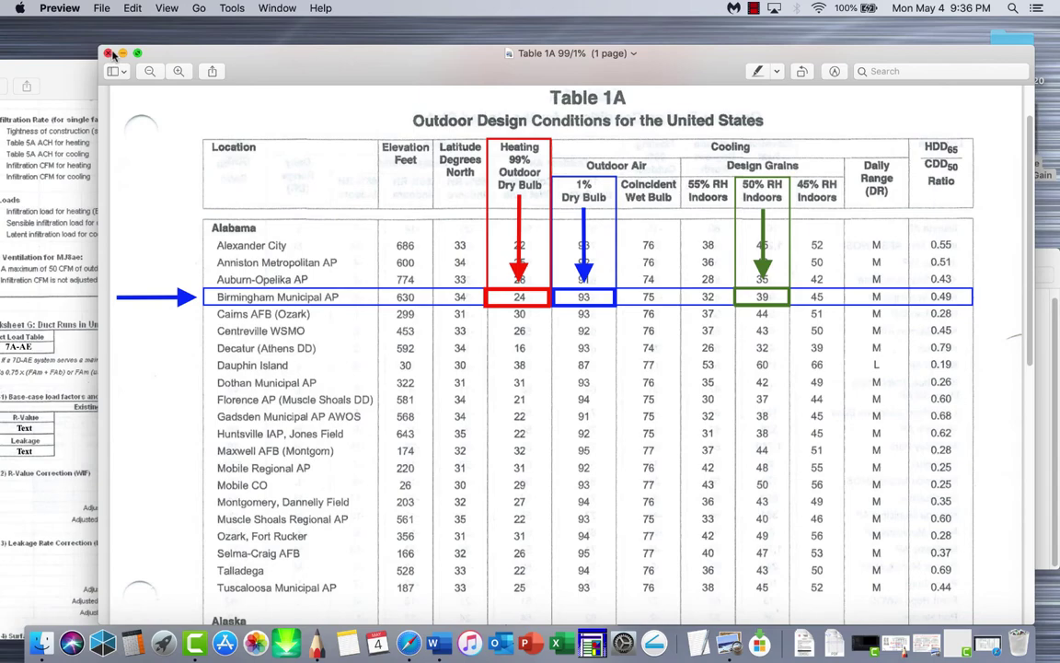
drag(181, 59, 437, 256)
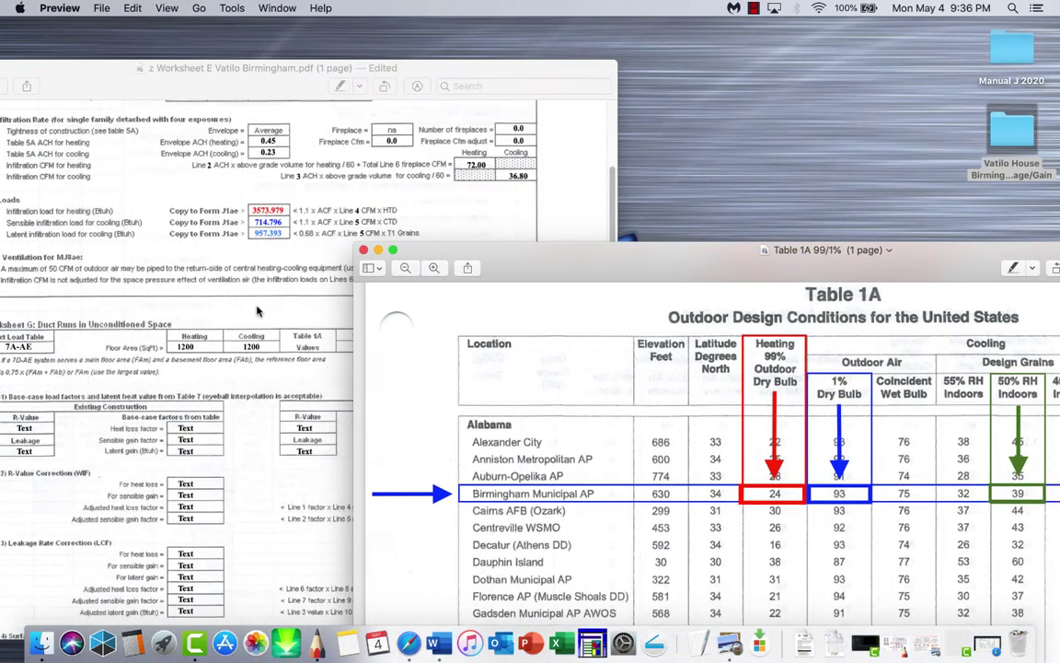
Enter Worksheet G's Table 1A values as 24 for 99% db, 93 for 1% db and 39 for grains
click(380, 367)
click(363, 347)
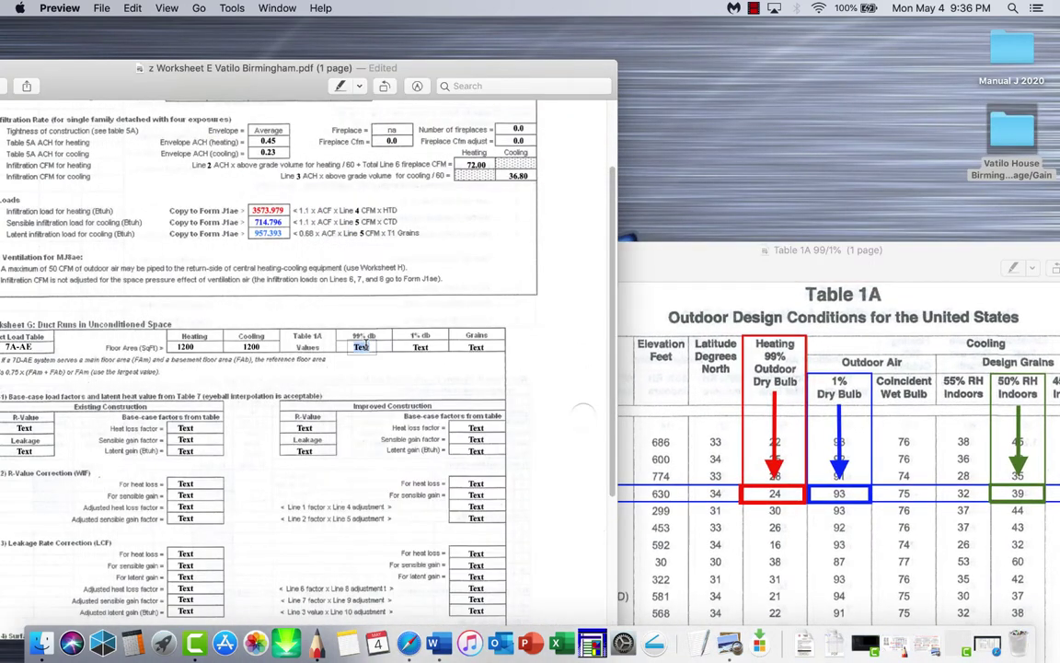
text(24)
click(421, 347)
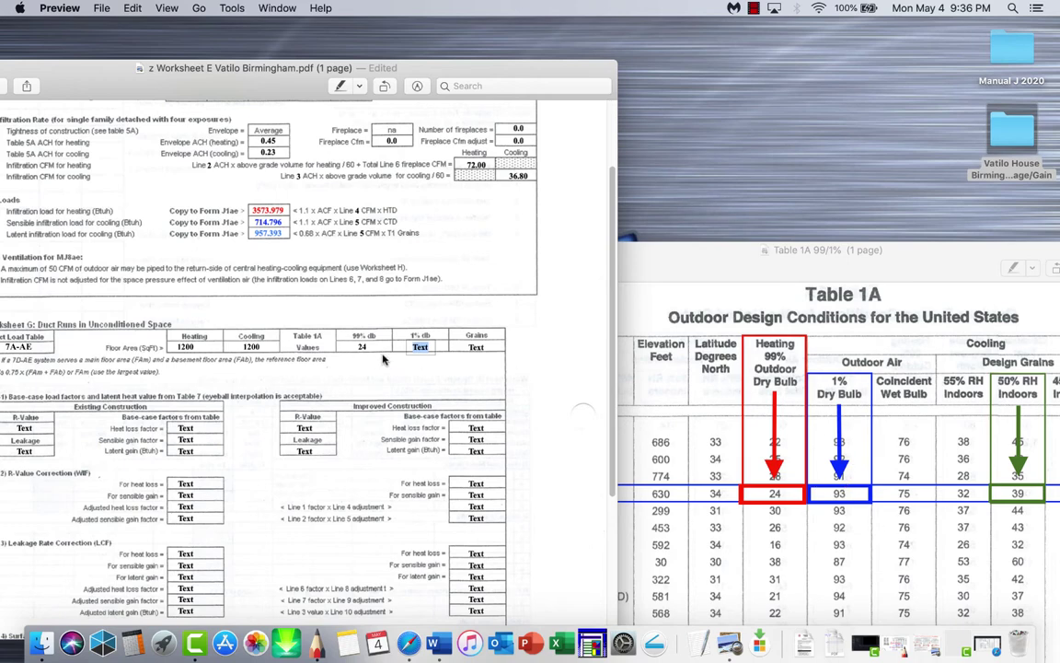
text(93)
click(476, 347)
text(3)
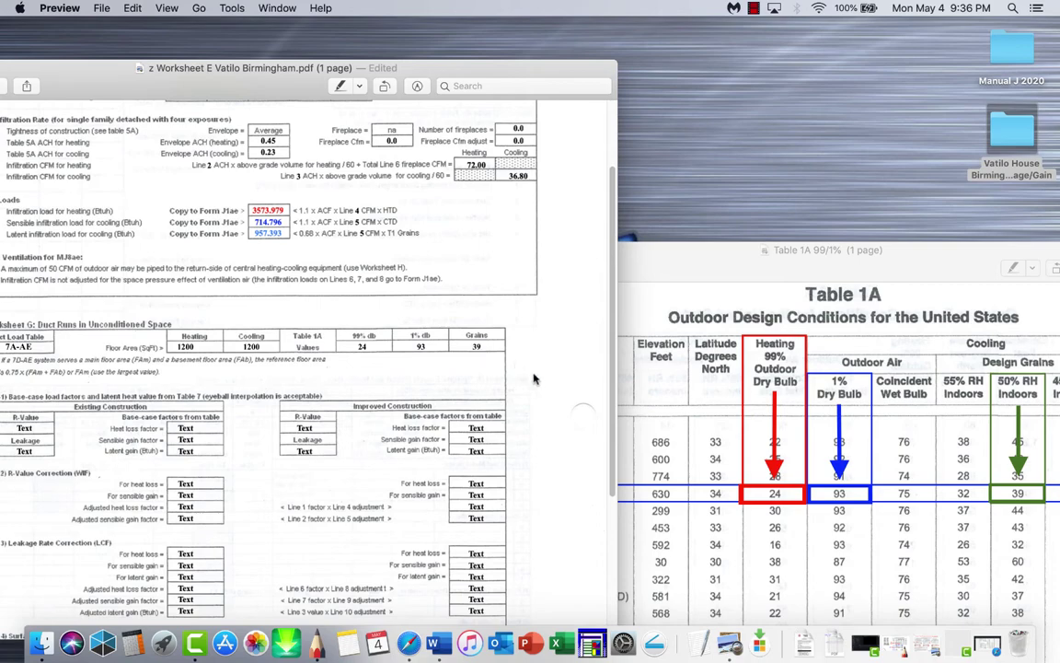
Close Table 1A and open 4 Worksheet G Vatilo Texas.pdf, positioned so the Birmingham worksheet's existing R-Value entry stays exposed
drag(462, 68, 607, 37)
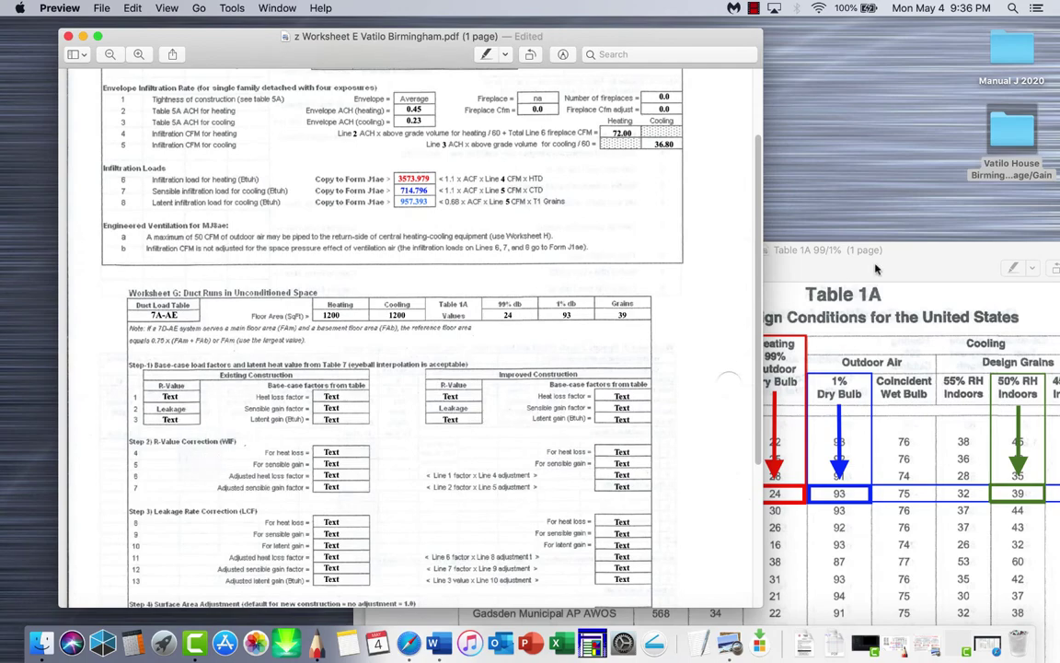
click(790, 245)
key(super+w)
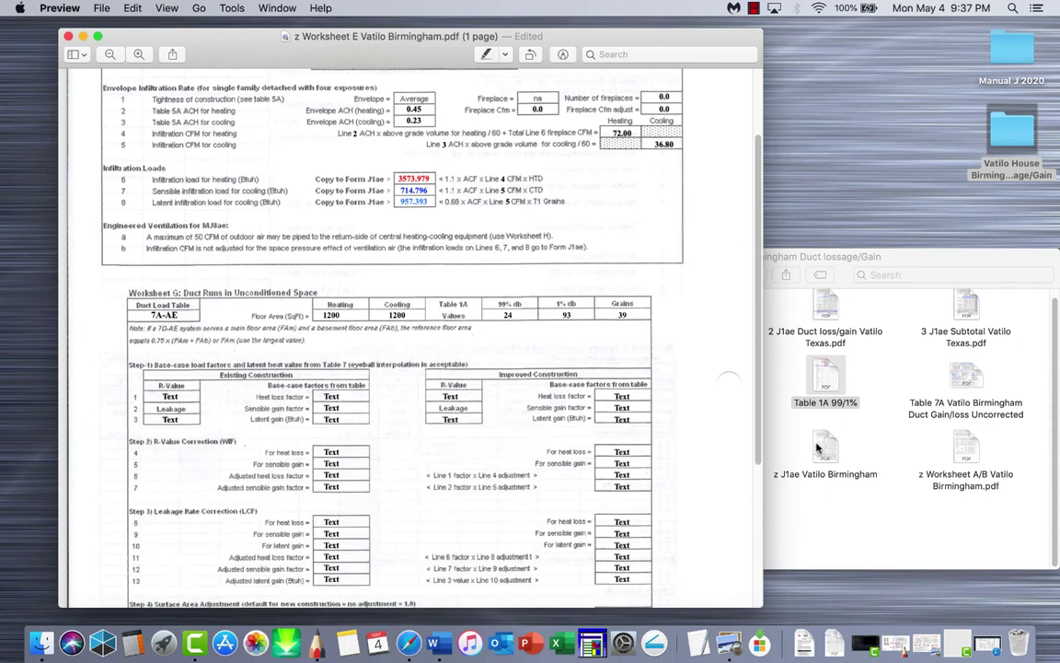
click(785, 427)
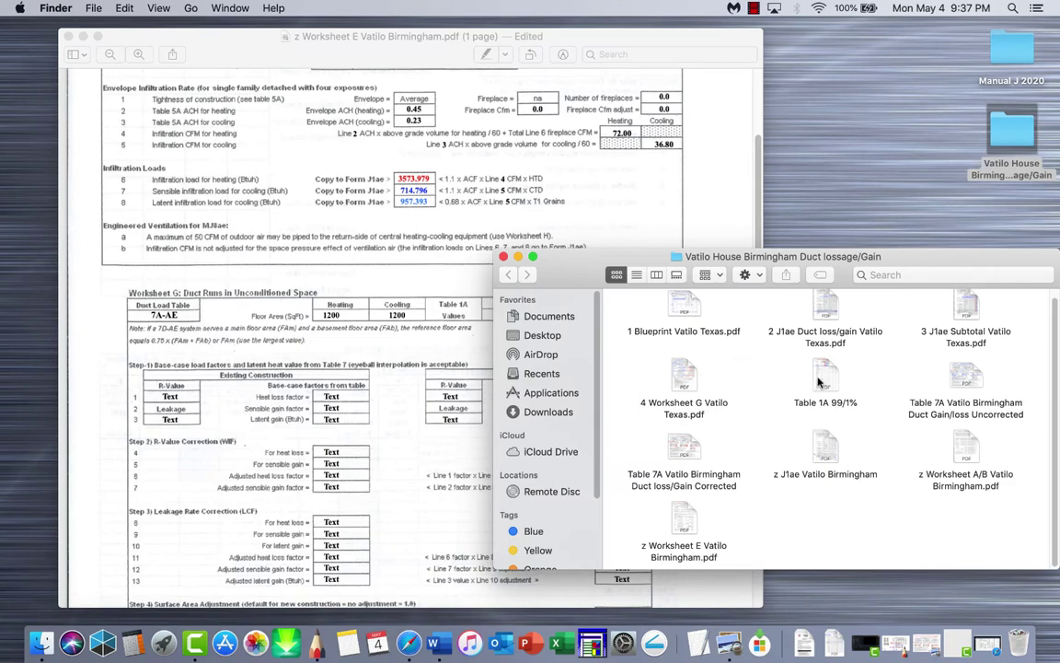
double_click(686, 376)
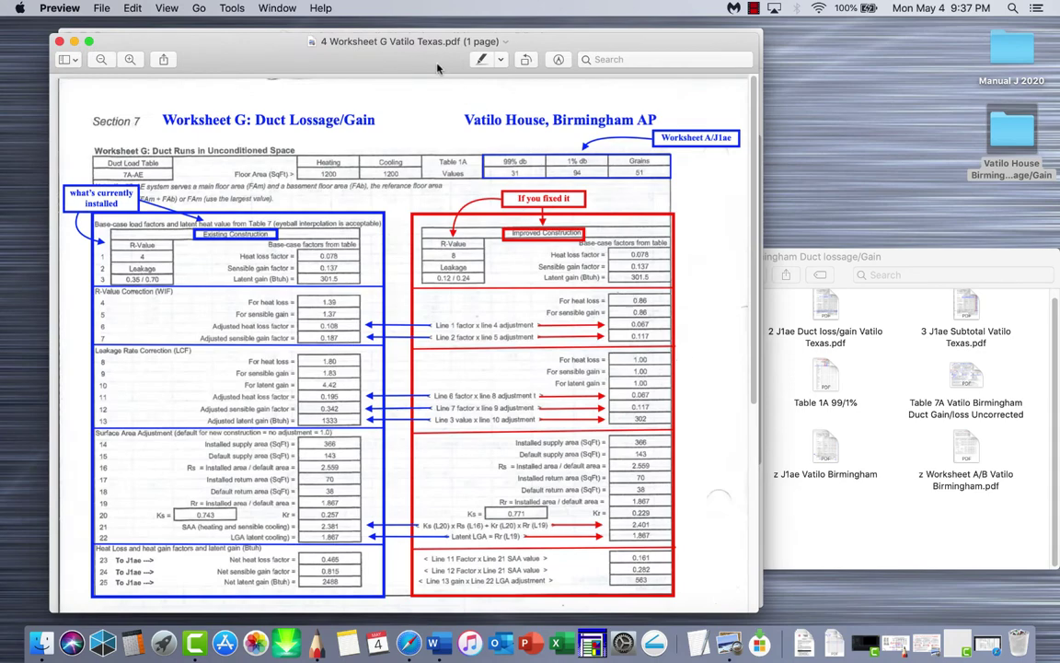
drag(387, 43, 630, 78)
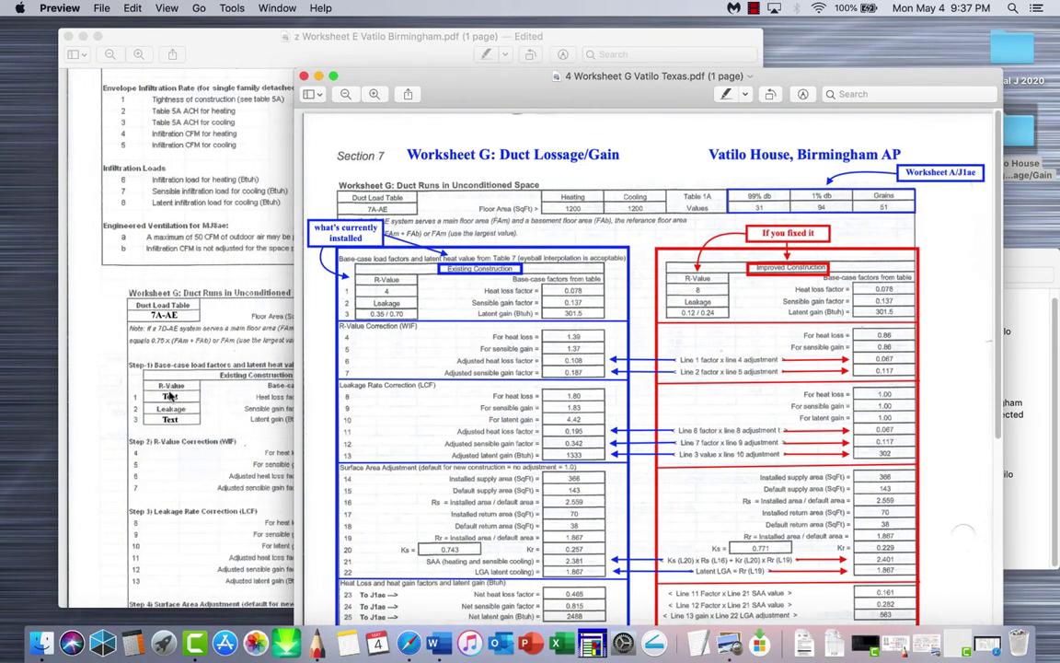
Enter Worksheet G's R-Value as 4 for existing construction and 8 for improved construction
click(170, 395)
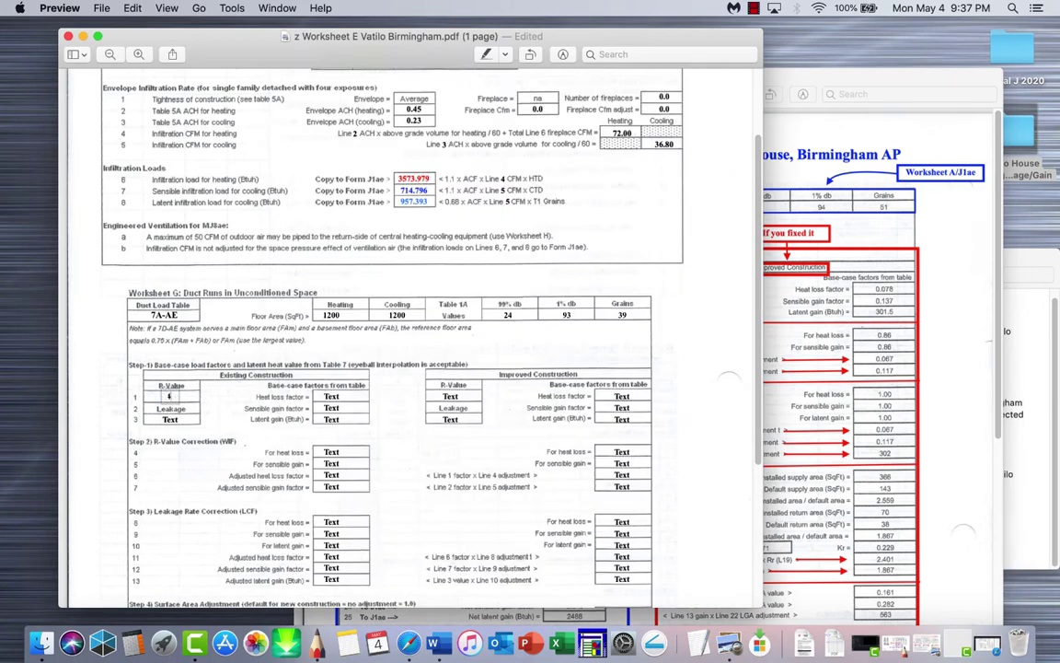
text(4)
key(Tab)
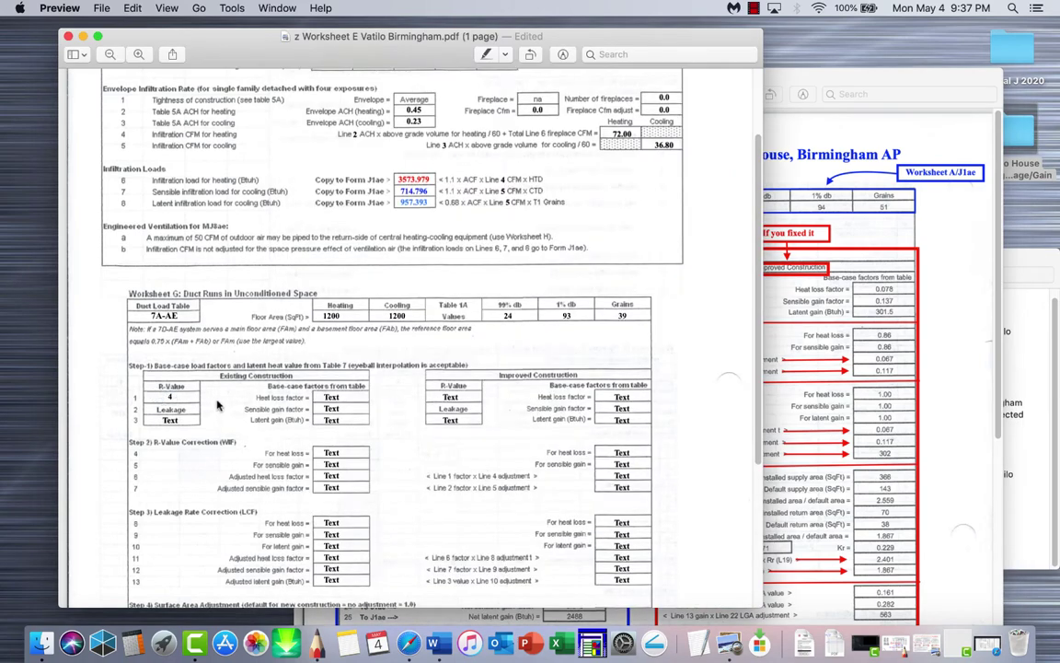
click(451, 397)
click(452, 398)
text(8)
Arrange the Birmingham worksheet and the Texas Worksheet G side by side for reading the leakage values
click(174, 420)
click(187, 421)
click(803, 354)
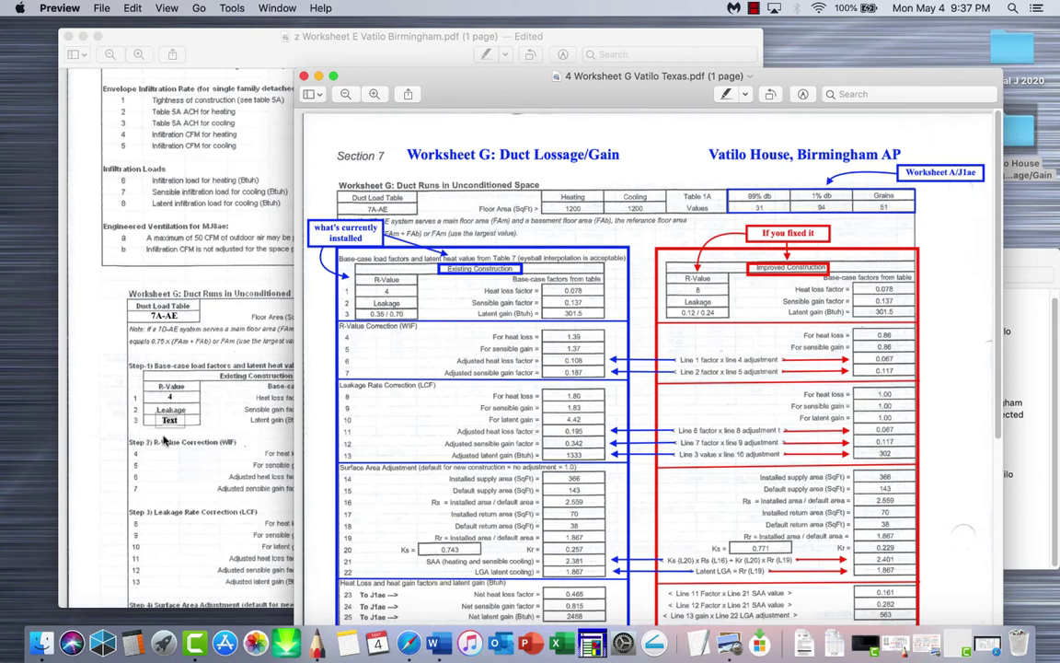
click(154, 383)
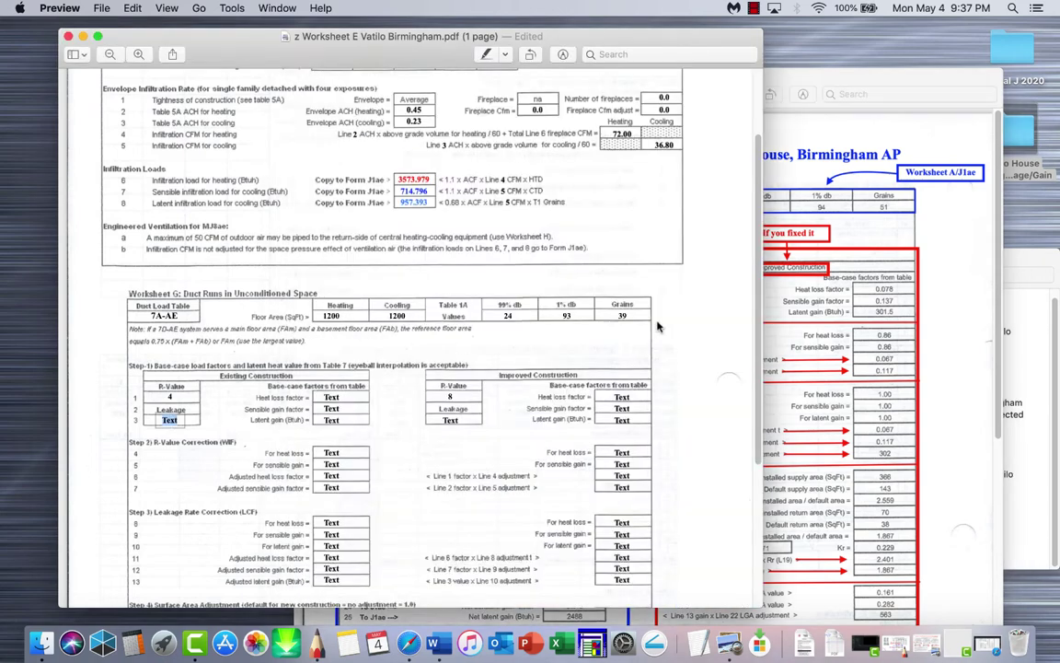
drag(881, 83, 1057, 93)
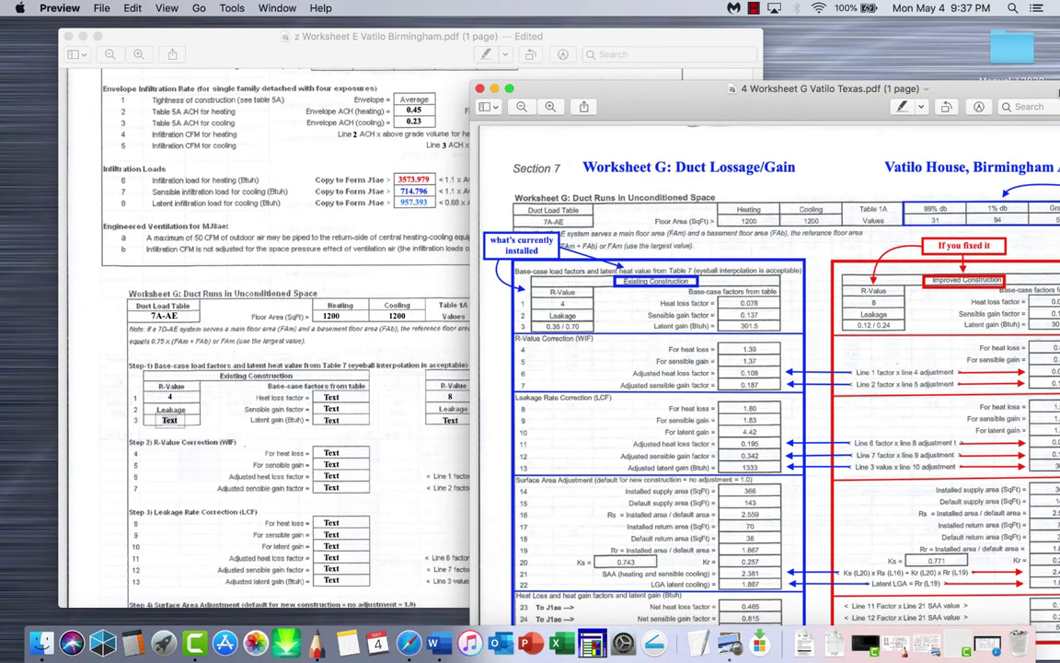
double_click(727, 34)
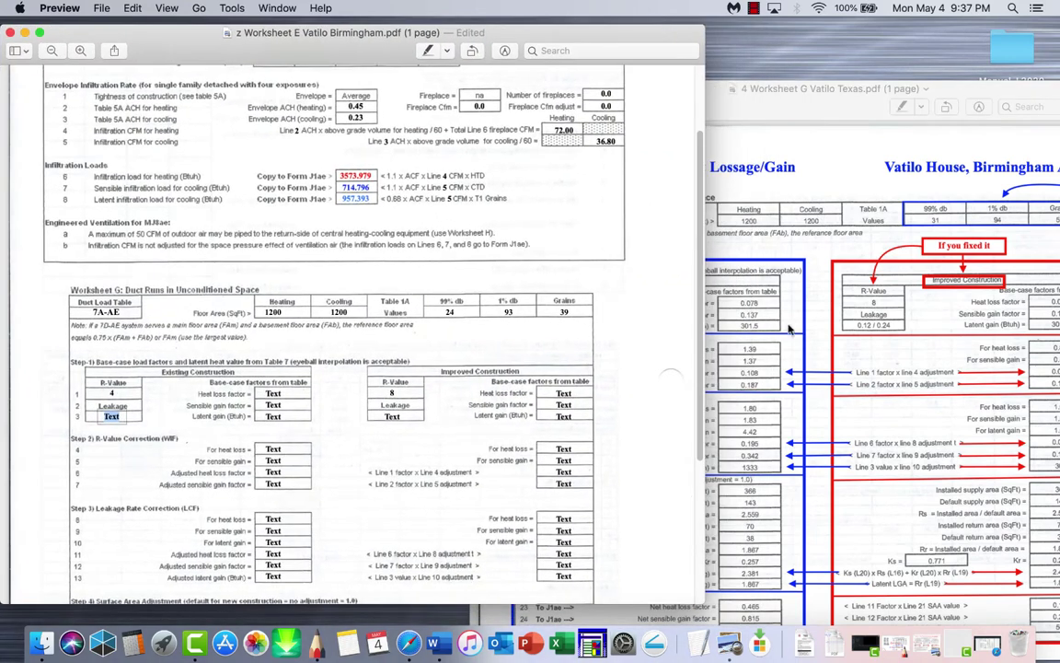
click(708, 303)
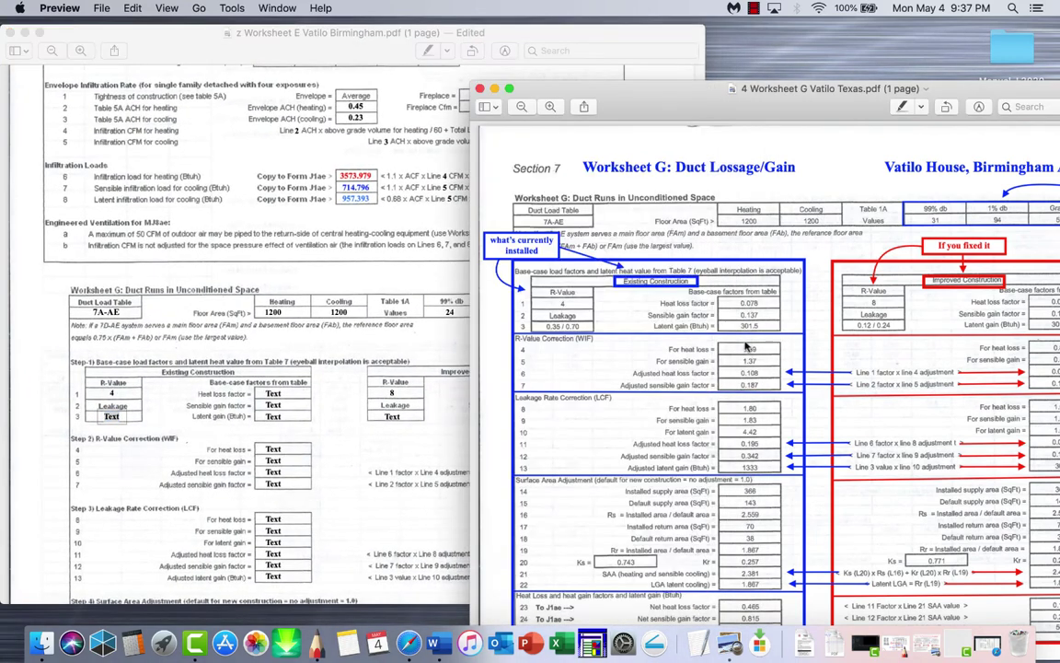
Enter Worksheet G's leakage as 0.35/0.70 for existing construction and 0.12/0.24 for improved construction
click(110, 415)
text(0)
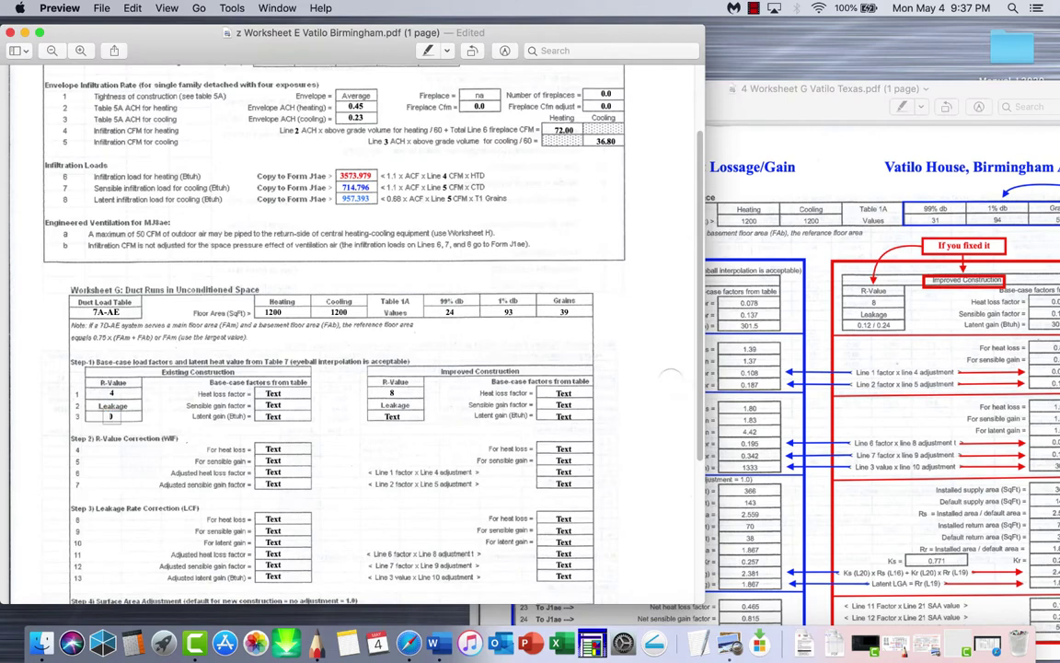
text(.35/0.70)
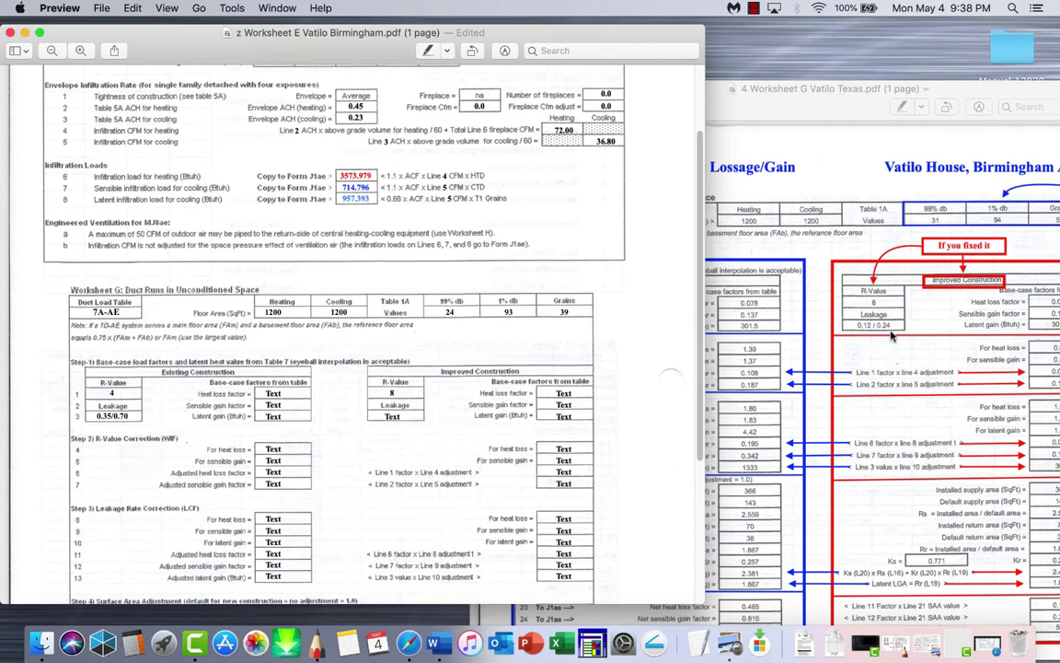
click(394, 416)
double_click(396, 417)
text(0.12/0.24)
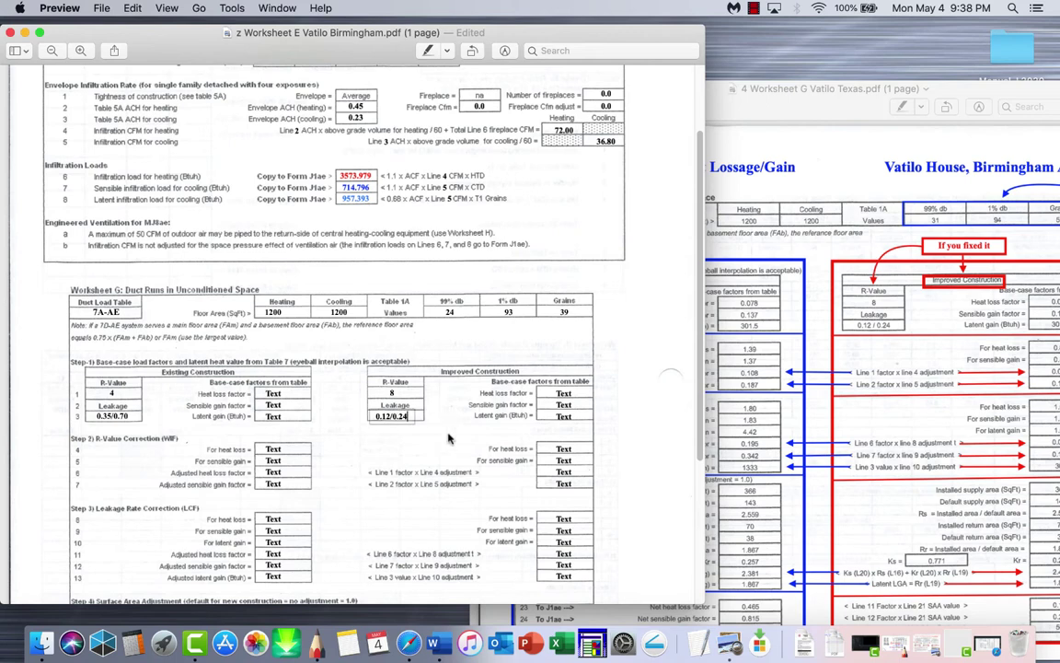
click(366, 461)
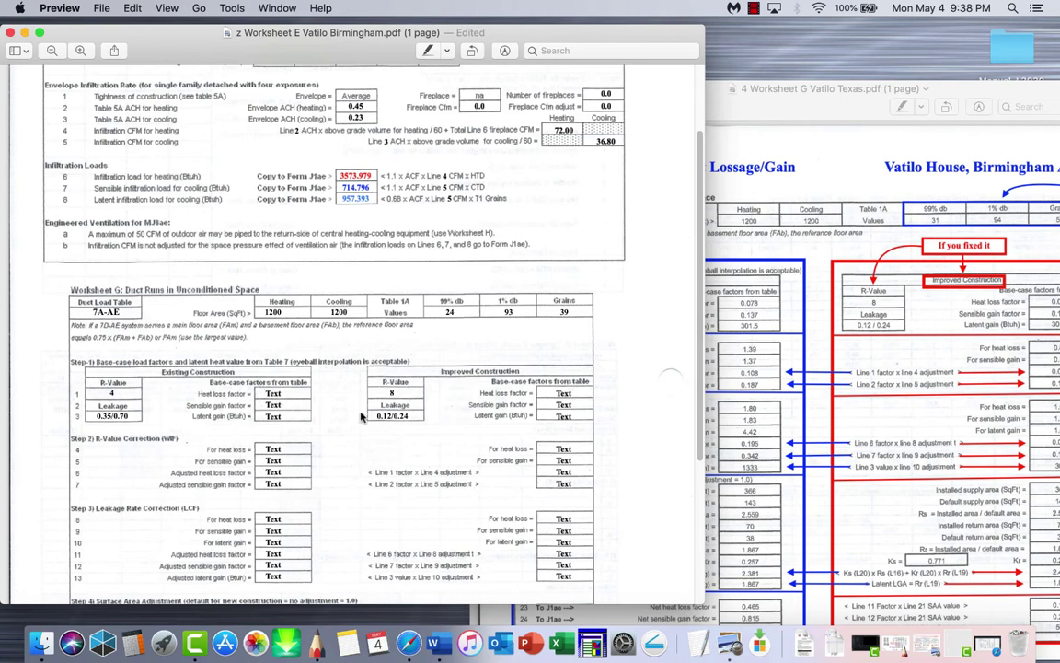
Review the remaining entries in Steps 1 to 5 of the Birmingham Worksheet G
scroll(297, 424, down, 4)
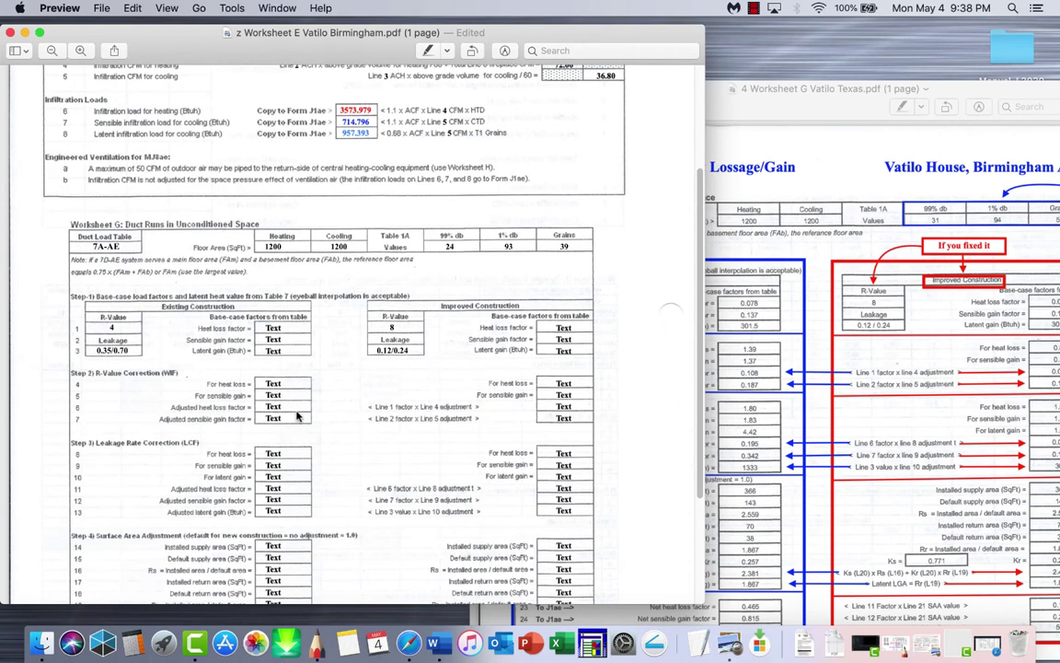
scroll(273, 339, down, 4)
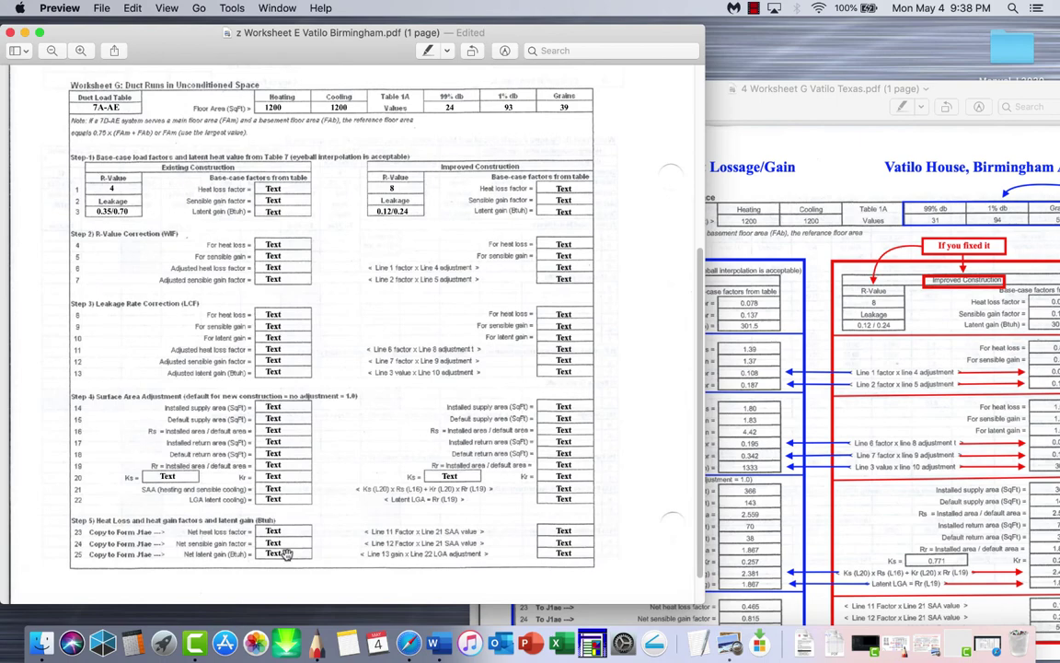
scroll(295, 515, up, 10)
scroll(497, 368, down, 5)
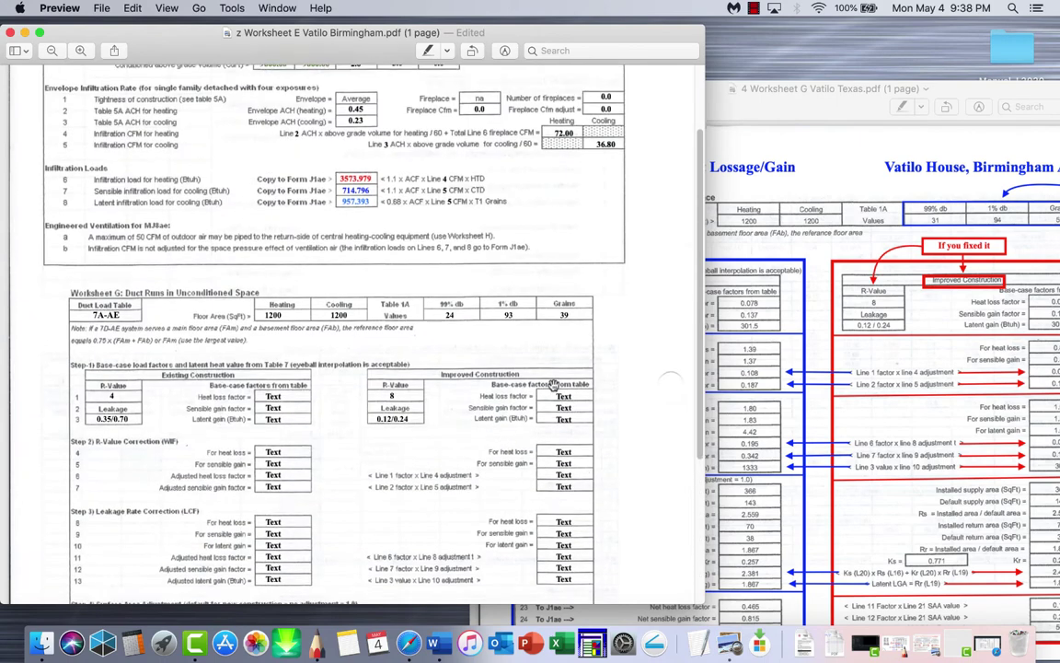
scroll(549, 475, down, 3)
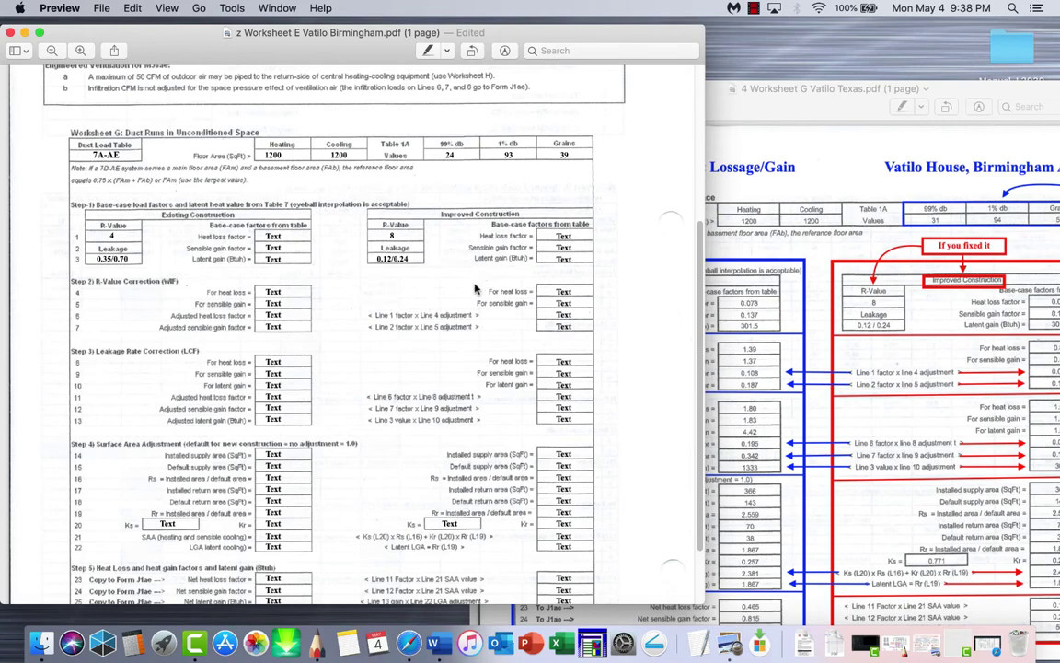
Enlarge the completed Texas Worksheet G and examine its existing and improved construction columns
click(821, 280)
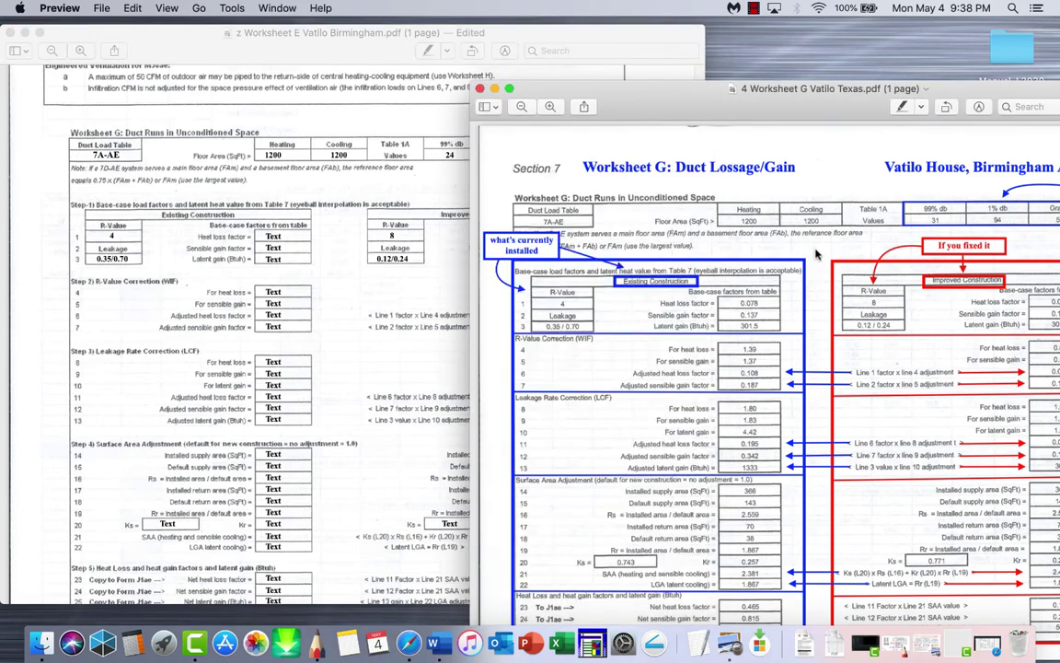
drag(839, 115, 480, 88)
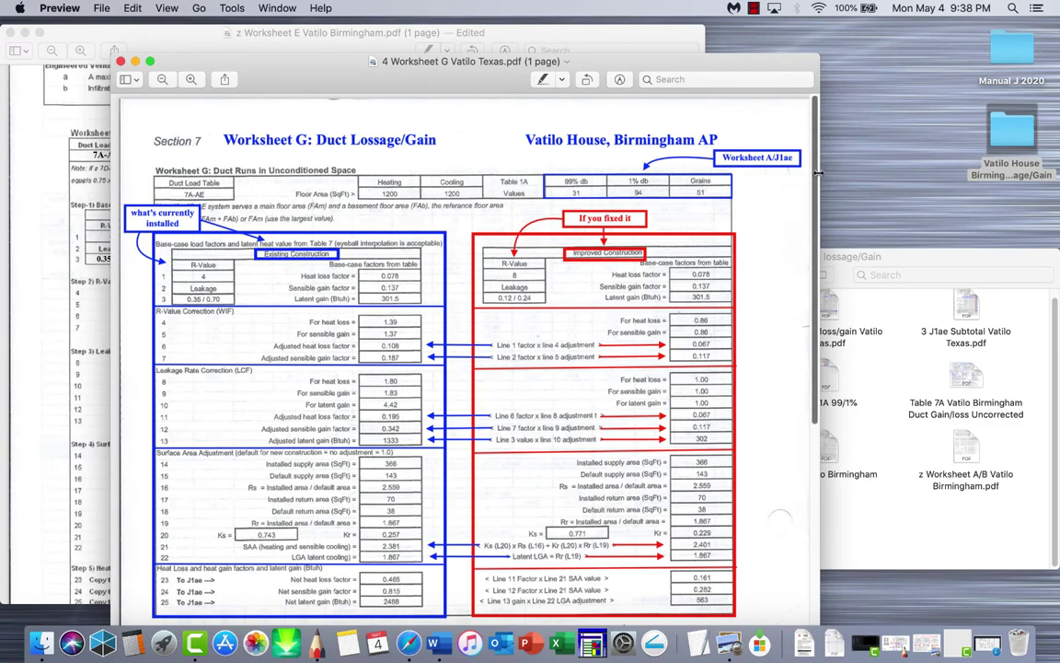
drag(818, 172, 1027, 175)
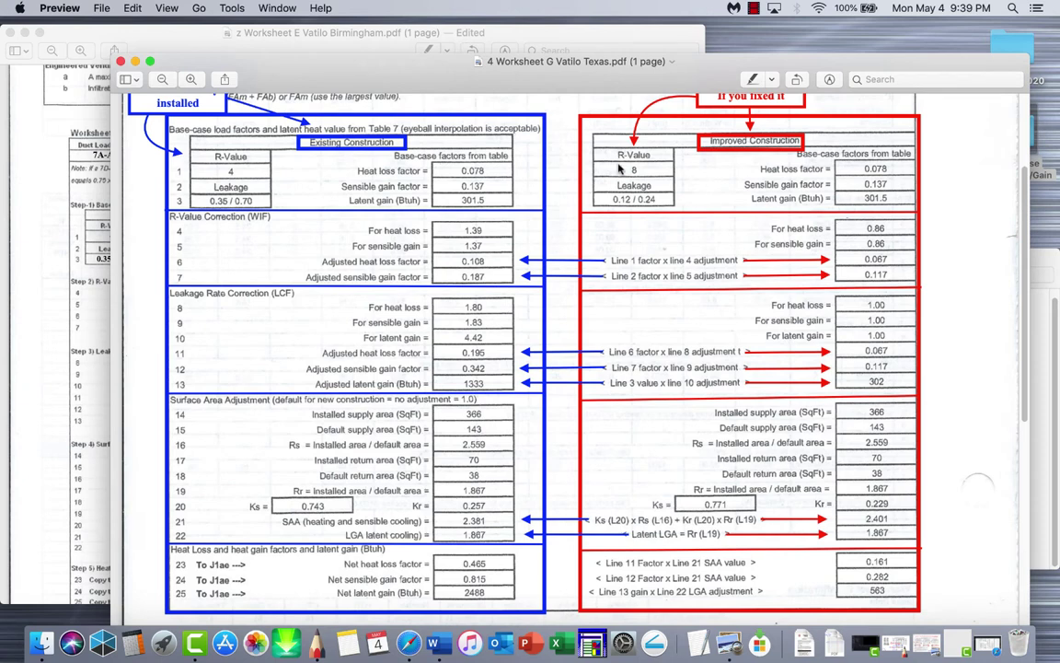
scroll(547, 177, down, 1)
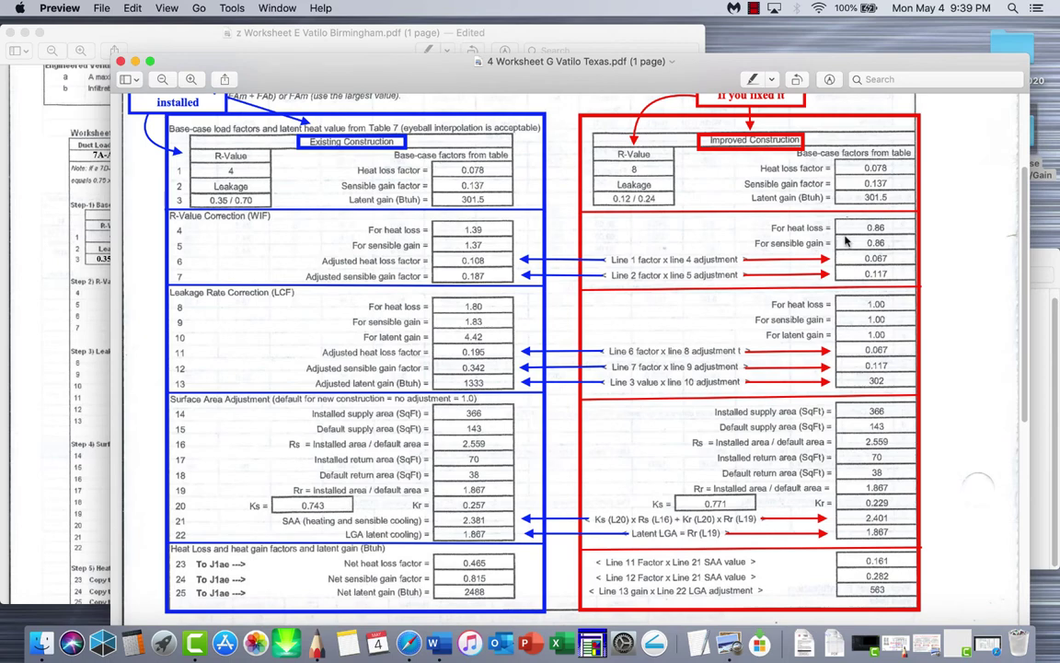
Compare the R-value, leakage, surface area and net factor entries across both columns of the Texas Worksheet G
scroll(598, 295, down, 3)
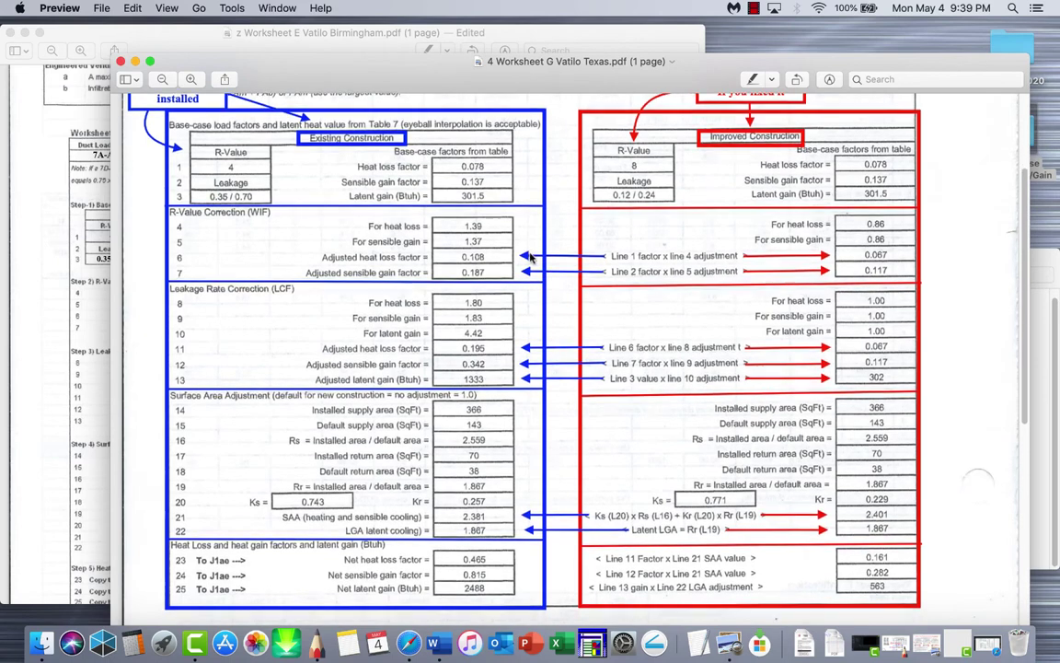
scroll(446, 359, down, 4)
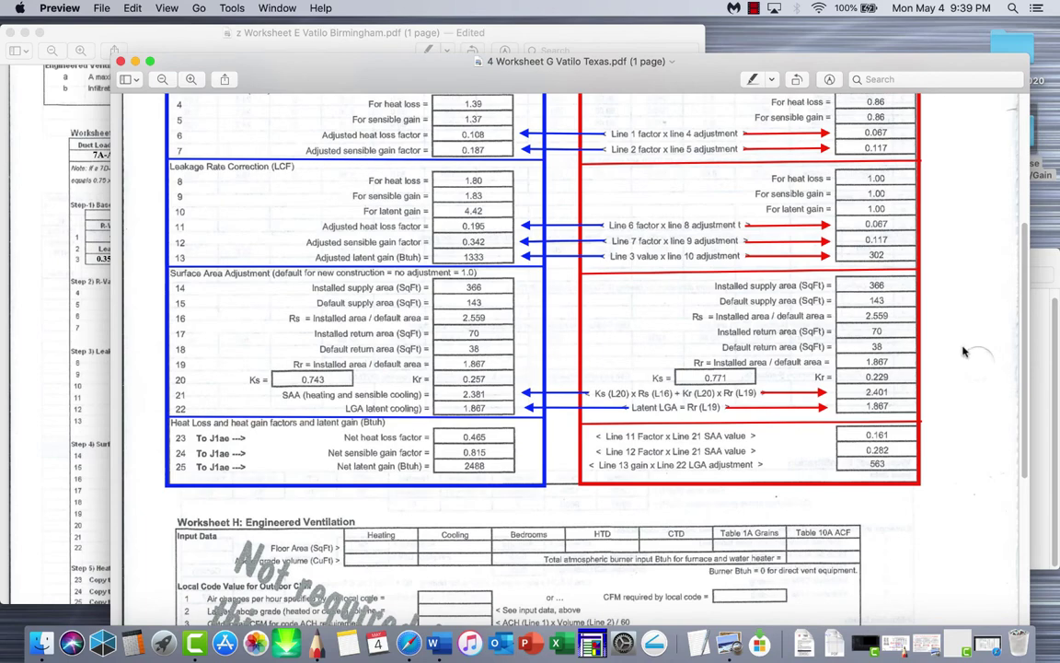
scroll(676, 293, up, 3)
scroll(747, 324, up, 2)
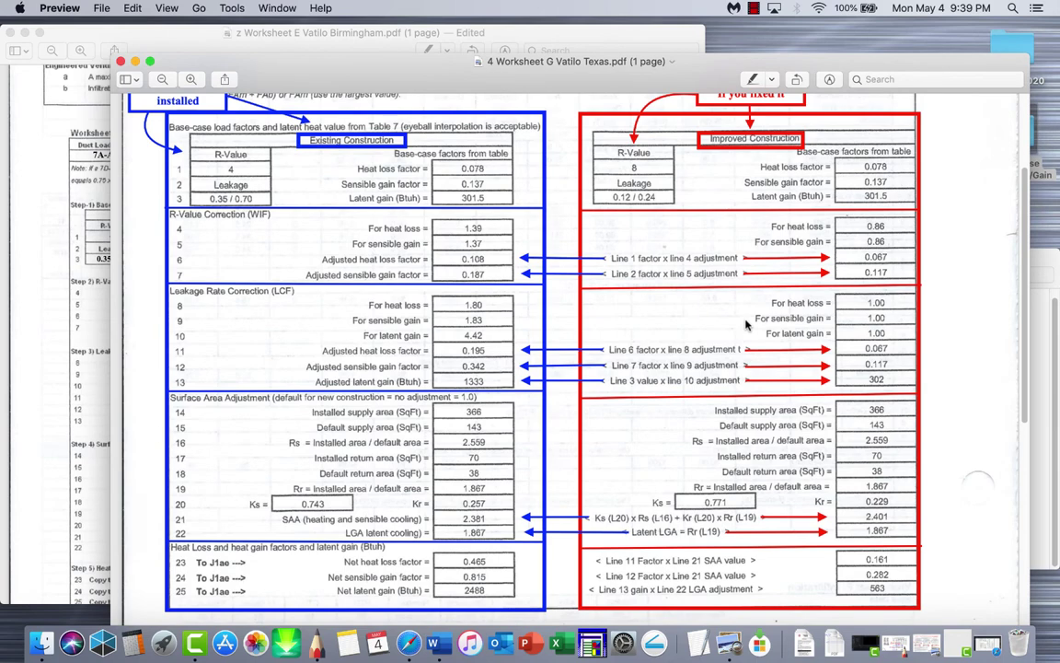
scroll(747, 324, down, 6)
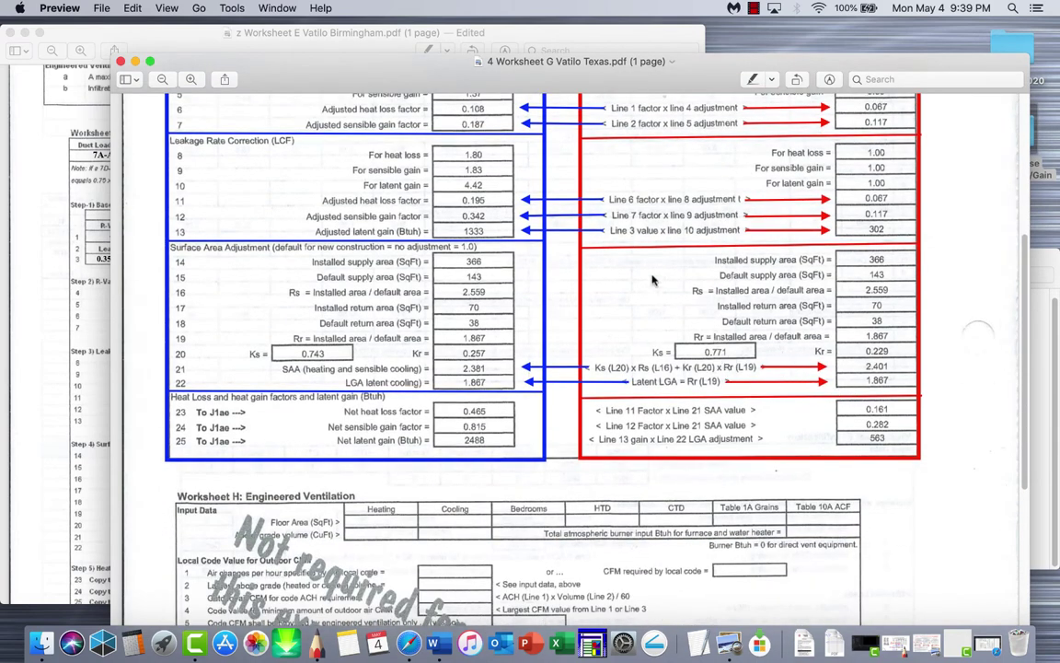
scroll(552, 258, up, 9)
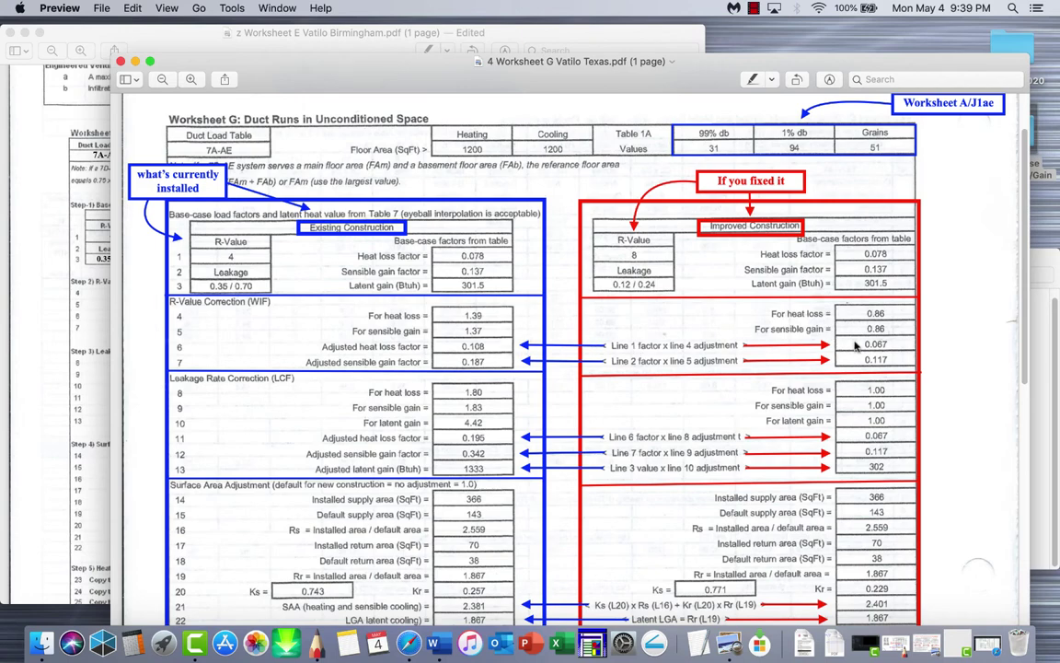
scroll(445, 305, up, 1)
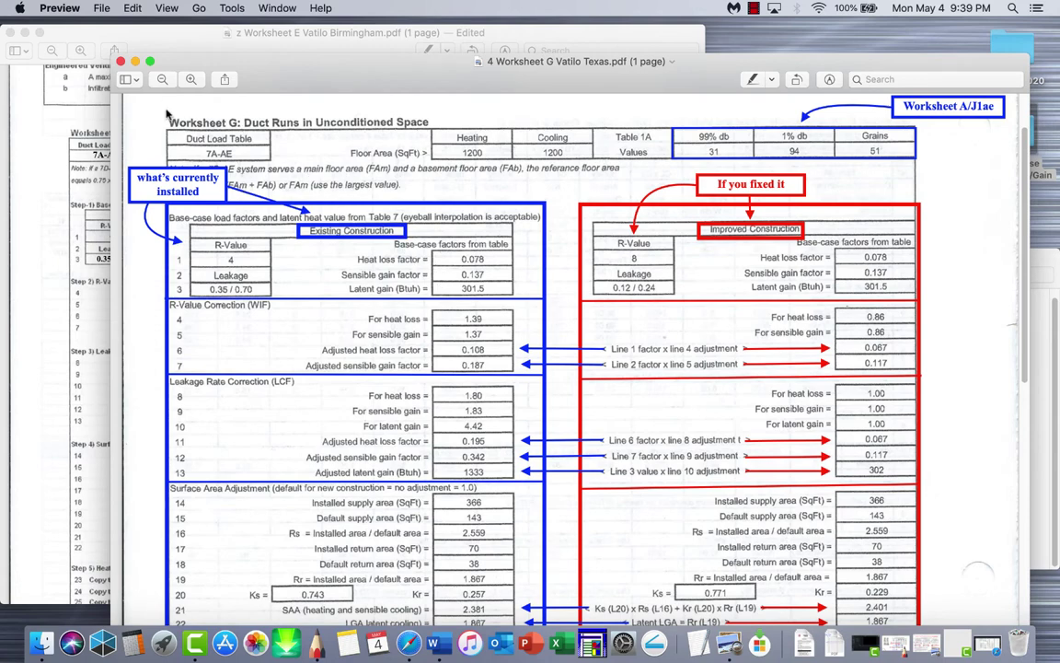
Put the Texas worksheet away, open the uncorrected Birmingham Table 7A duct gain/loss PDF and widen its window
click(135, 62)
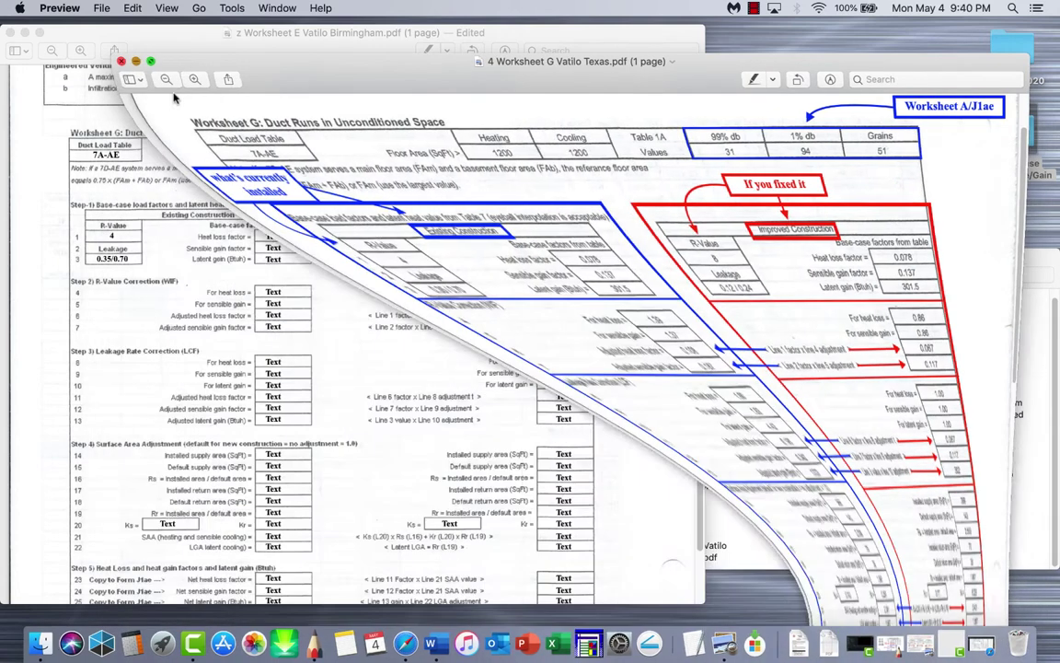
click(749, 368)
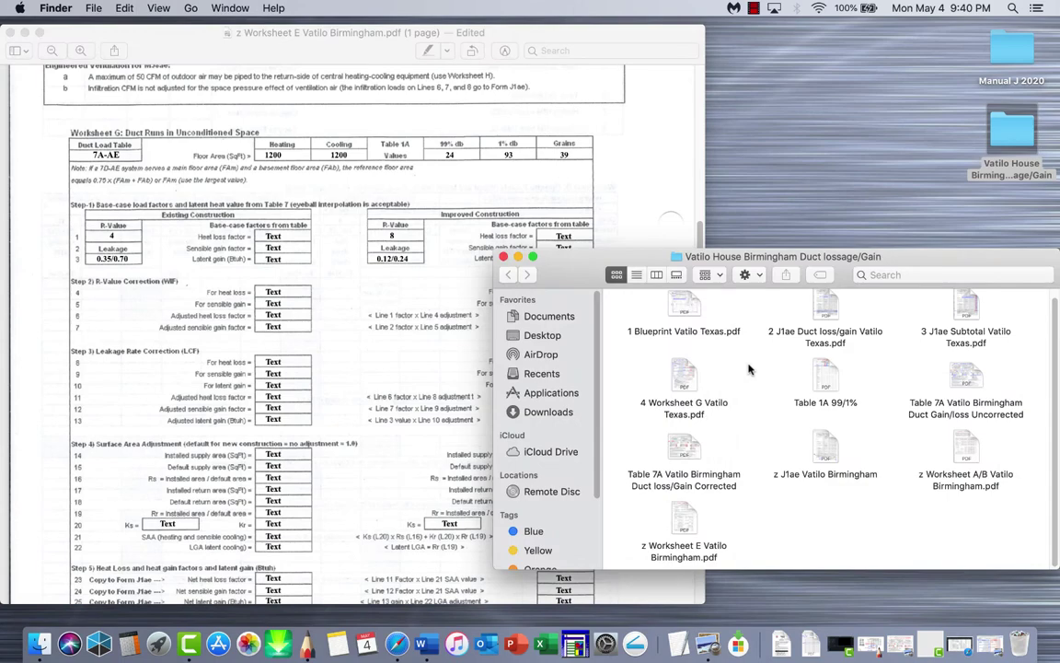
double_click(966, 373)
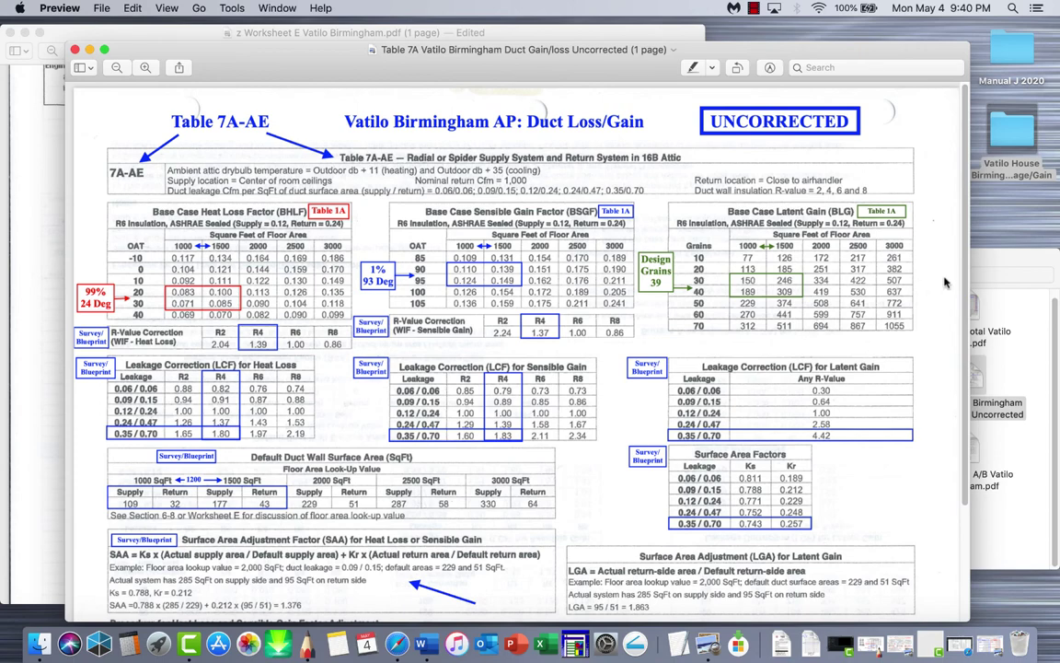
drag(971, 270, 1058, 269)
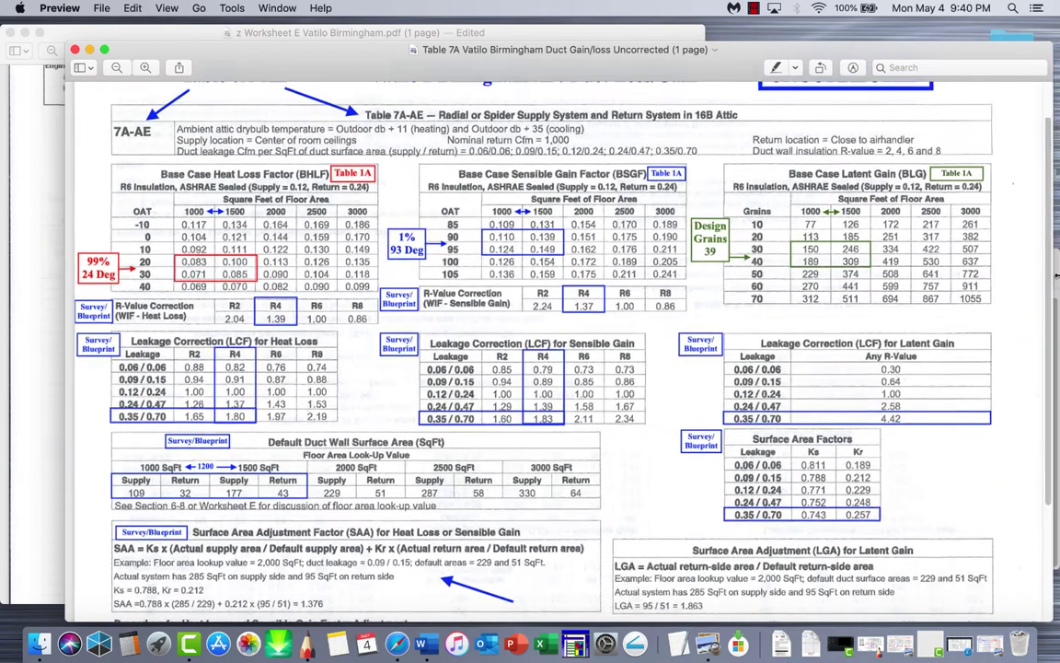
scroll(567, 426, up, 2)
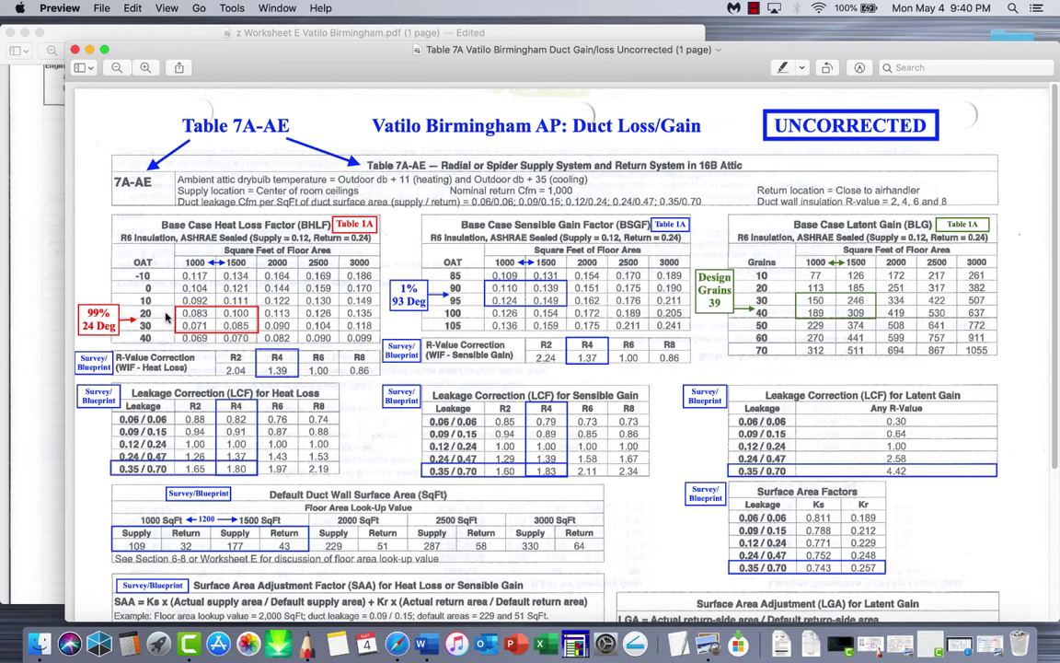
Reopen the Texas Worksheet G and move it out of the way of the uncorrected Table 7A
drag(237, 66, 19, 94)
click(833, 336)
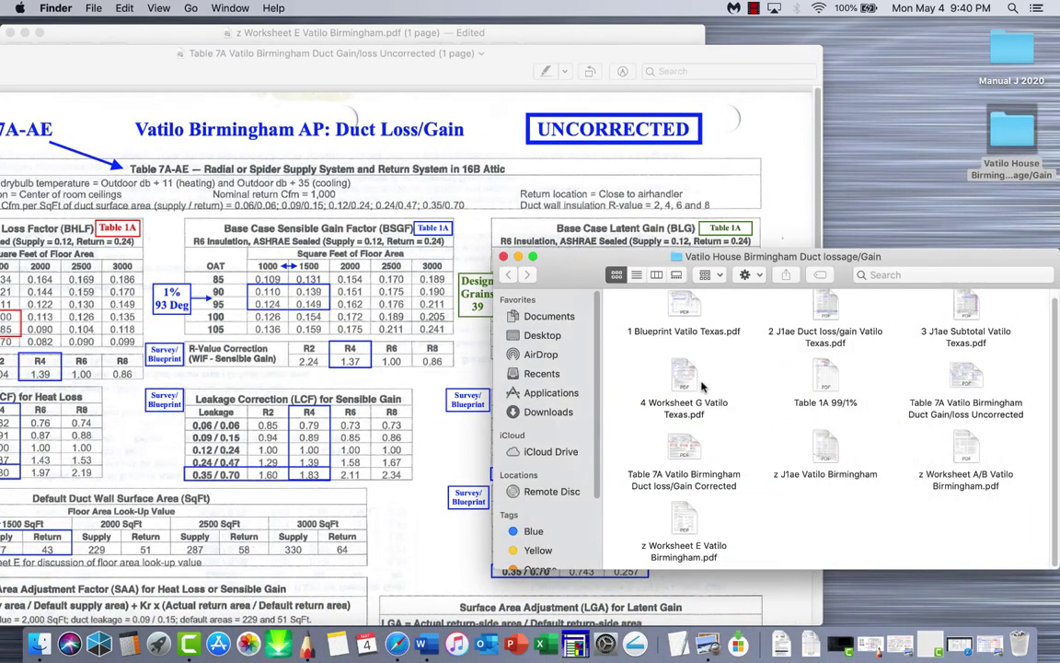
double_click(686, 379)
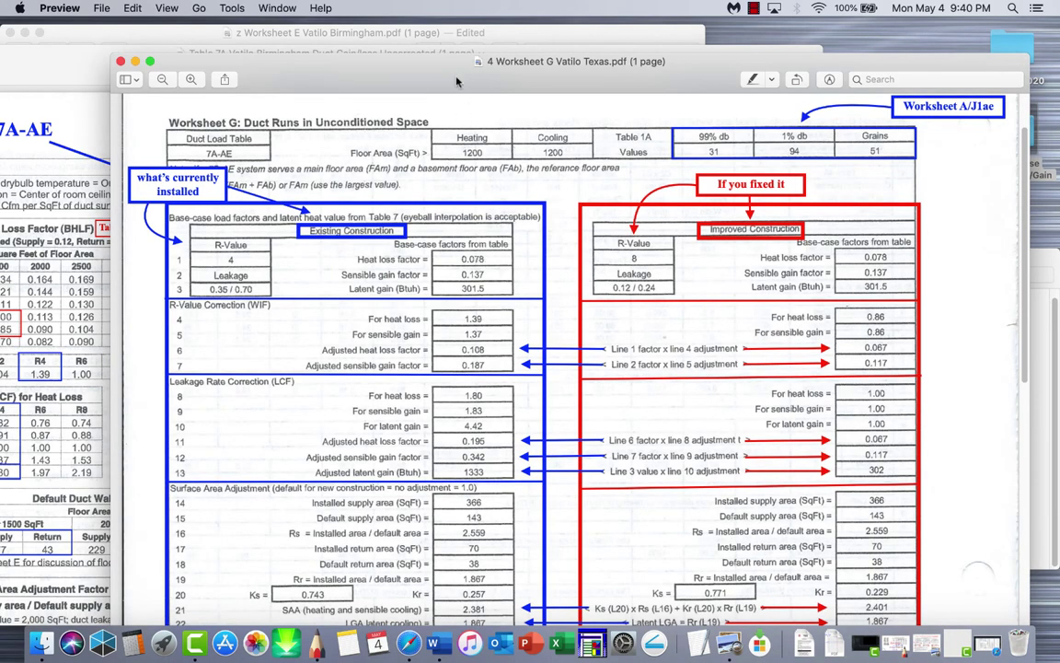
drag(410, 68, 709, 102)
drag(312, 53, 653, 72)
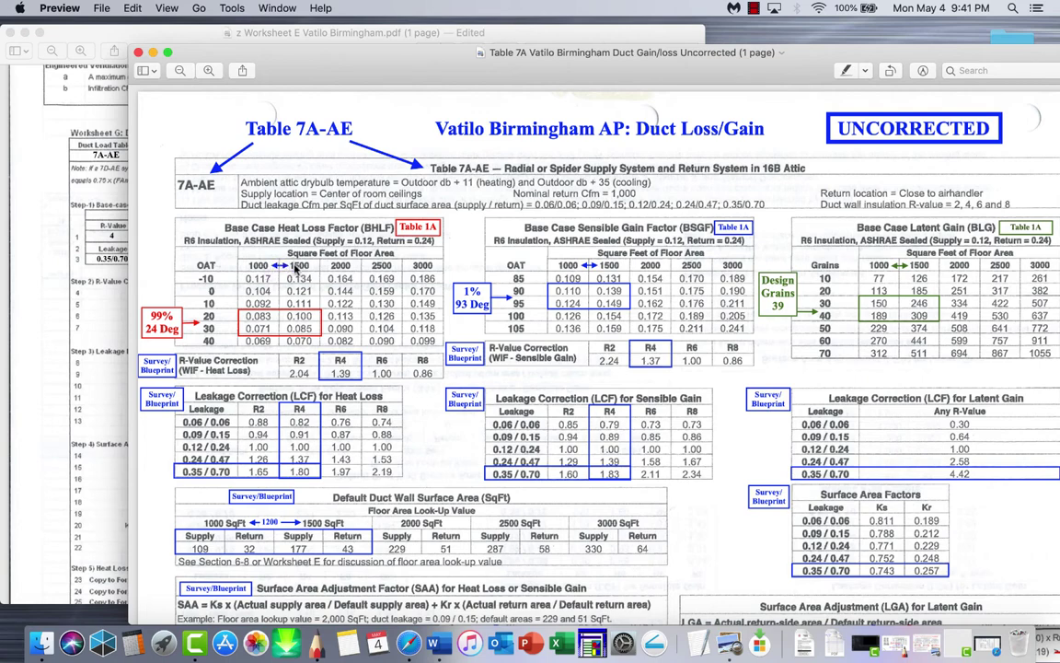
Enlarge Table 7A and place it beside the Birmingham worksheet with the Base Case Heat Loss Factor table in view
click(208, 71)
drag(287, 53, 386, 70)
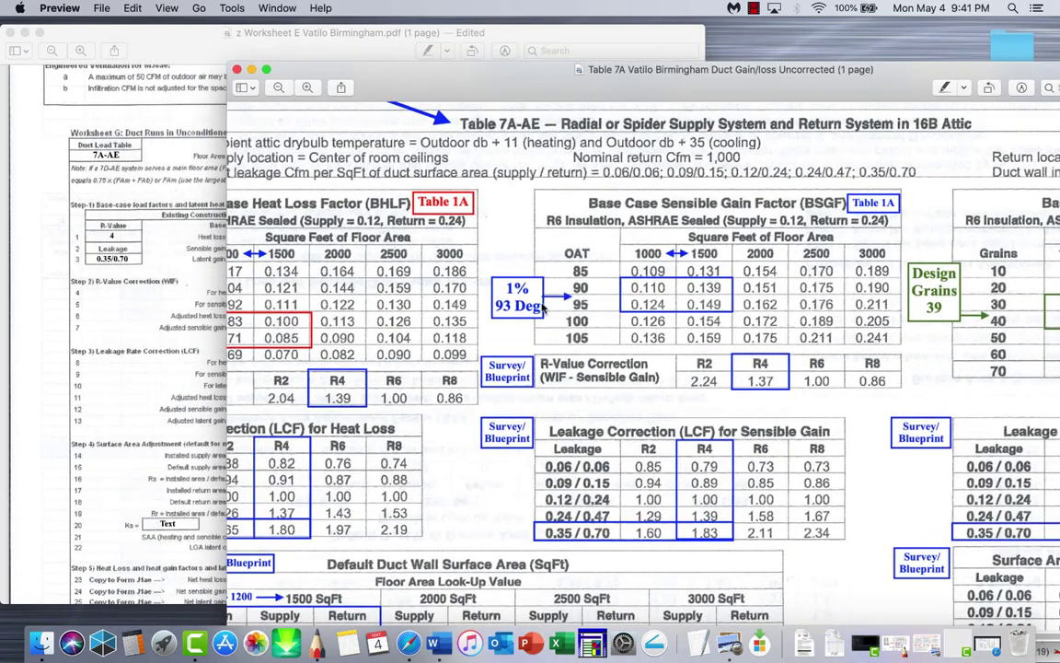
drag(498, 71, 462, 28)
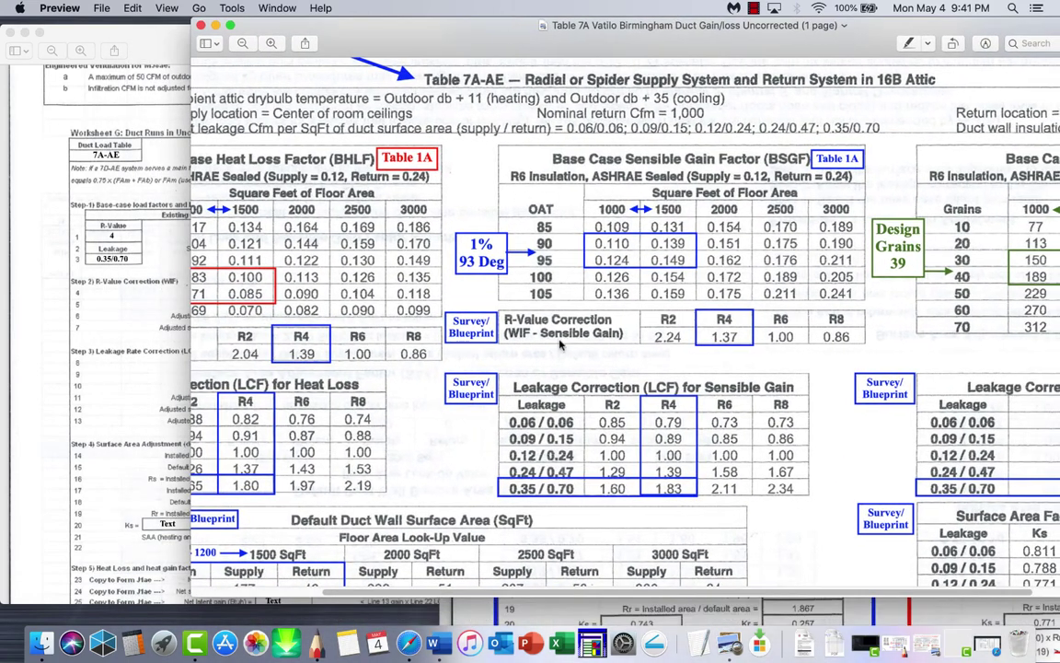
scroll(363, 570, left, 5)
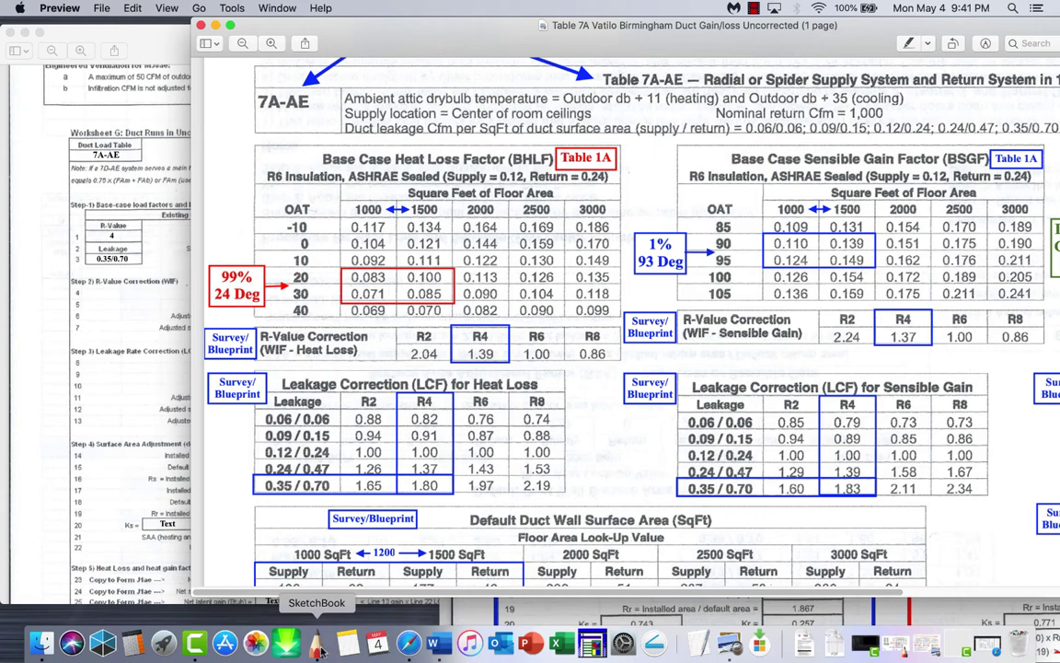
Switch to the heat loss factor interpolation sketch in SketchBook and show the brush palette
click(318, 646)
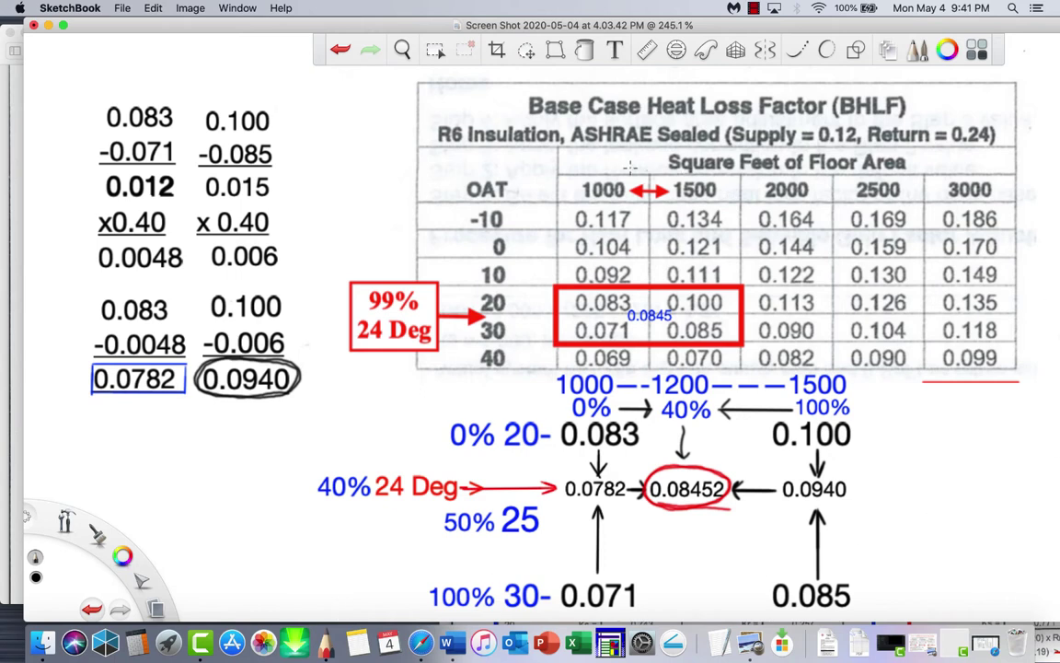
click(402, 50)
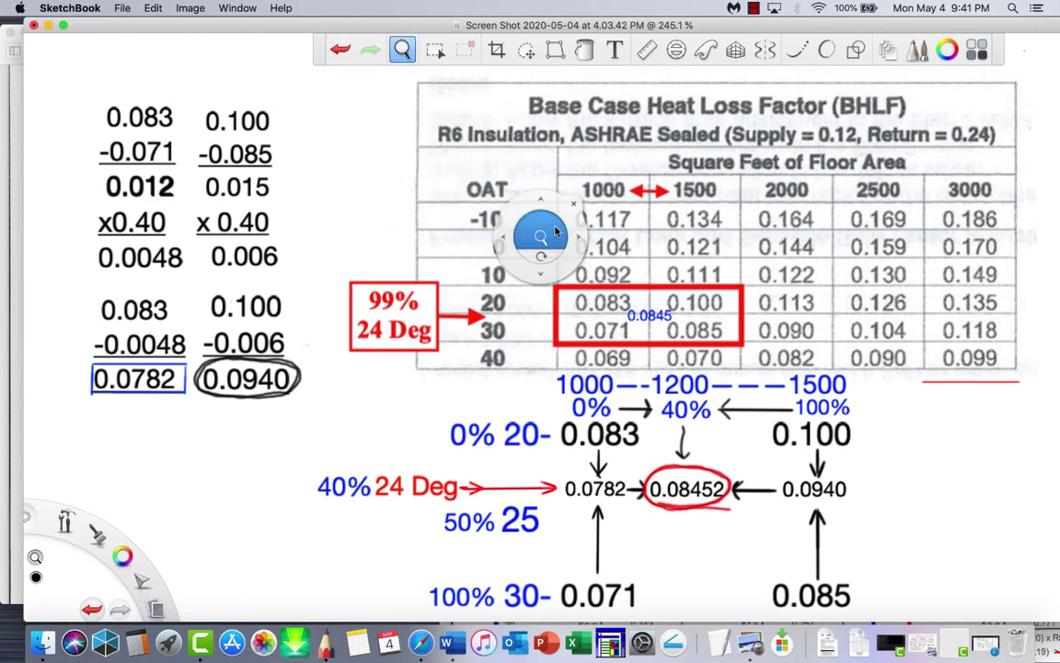
drag(555, 233, 957, 453)
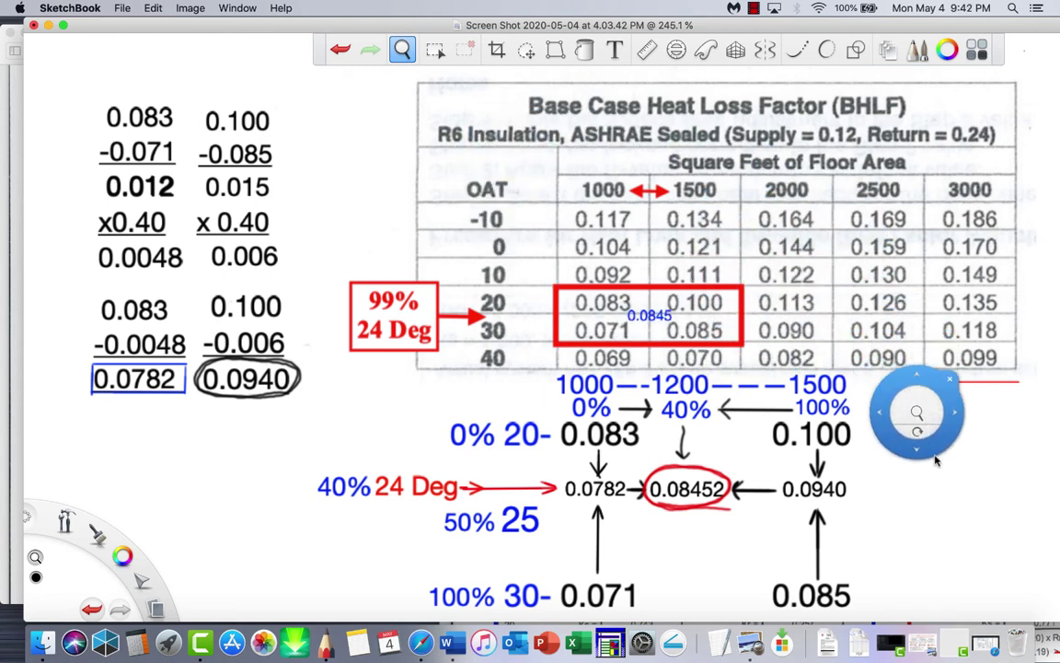
click(951, 388)
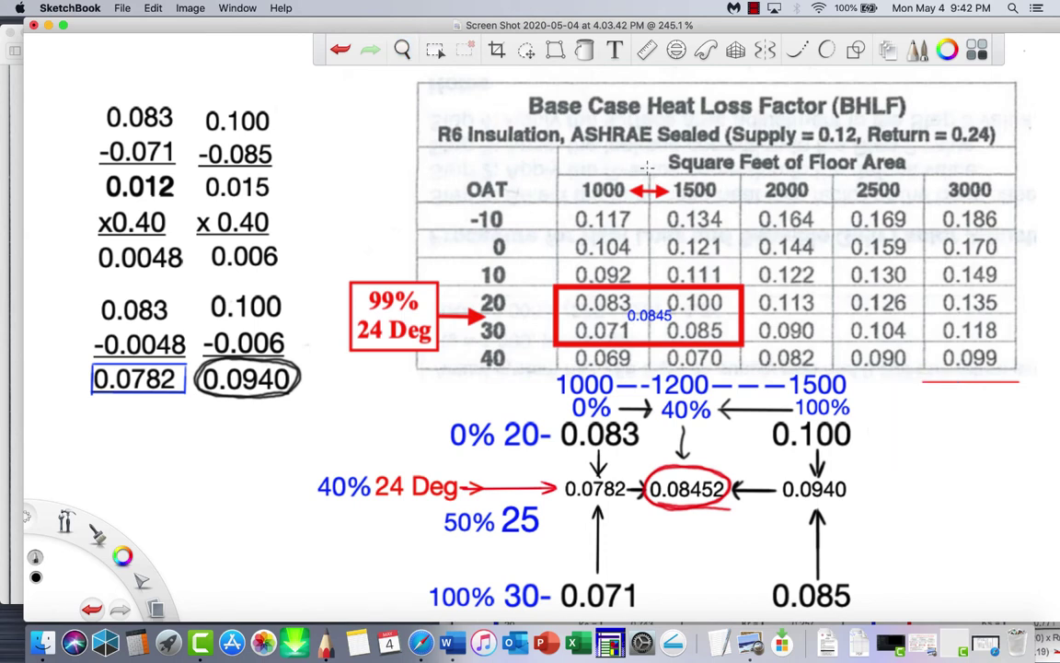
key(super+b)
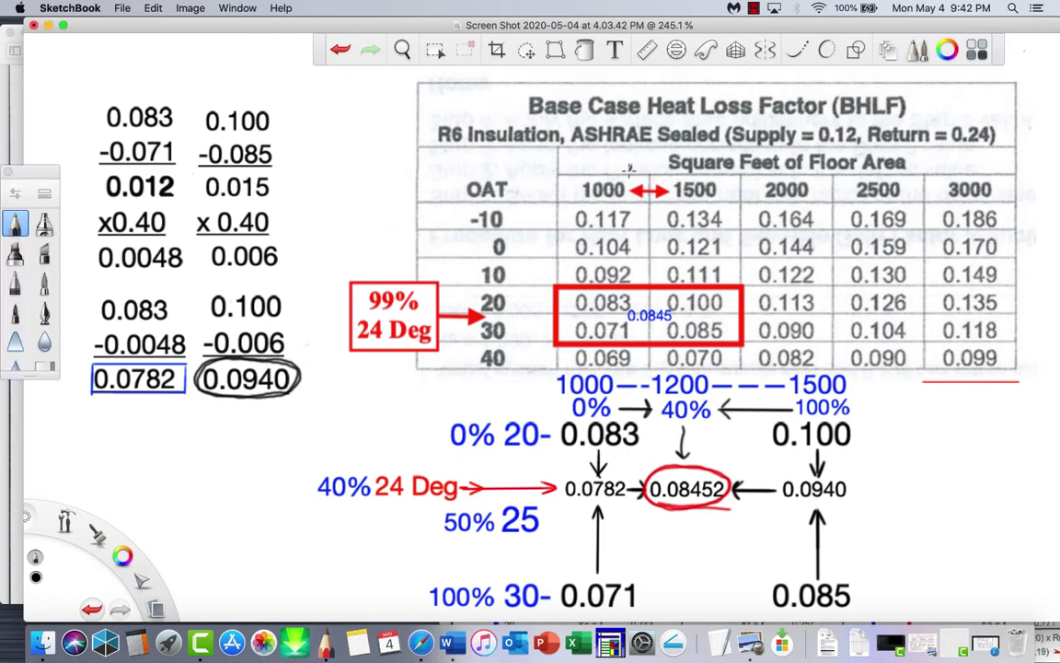
Handwrite 1200 between the 1000 and 1500 columns and draw arrows at 1000 in the table and in the diagram below
drag(639, 169, 655, 171)
mouse_move(523, 385)
mouse_down()
mouse_move(551, 384)
mouse_move(543, 391)
mouse_up()
mouse_move(682, 401)
mouse_down()
mouse_move(655, 414)
mouse_move(659, 405)
mouse_move(707, 414)
mouse_up()
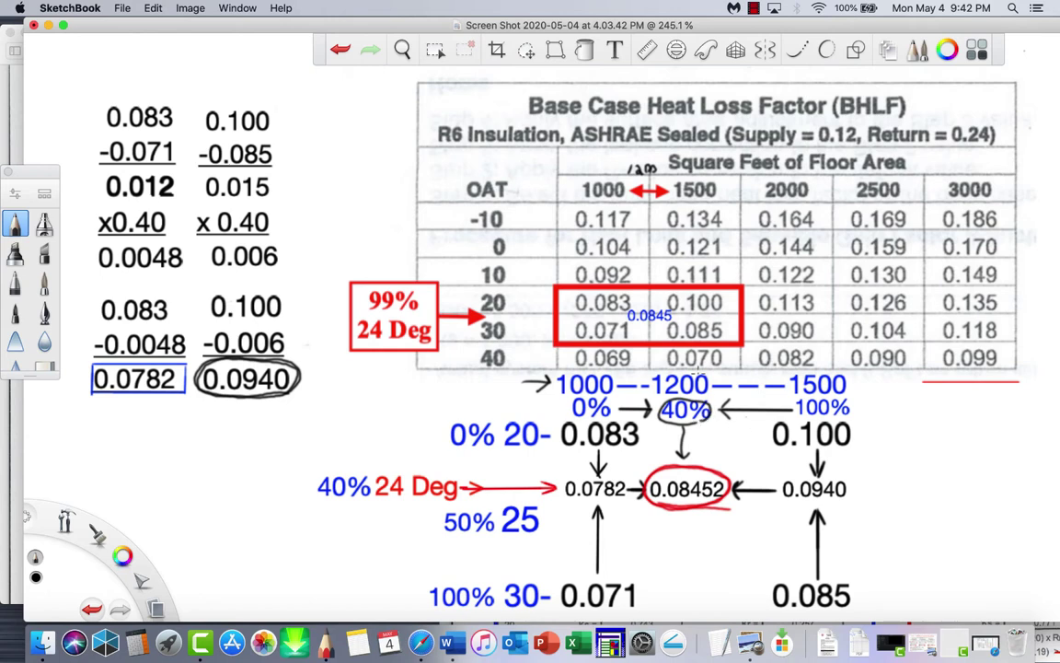
click(337, 47)
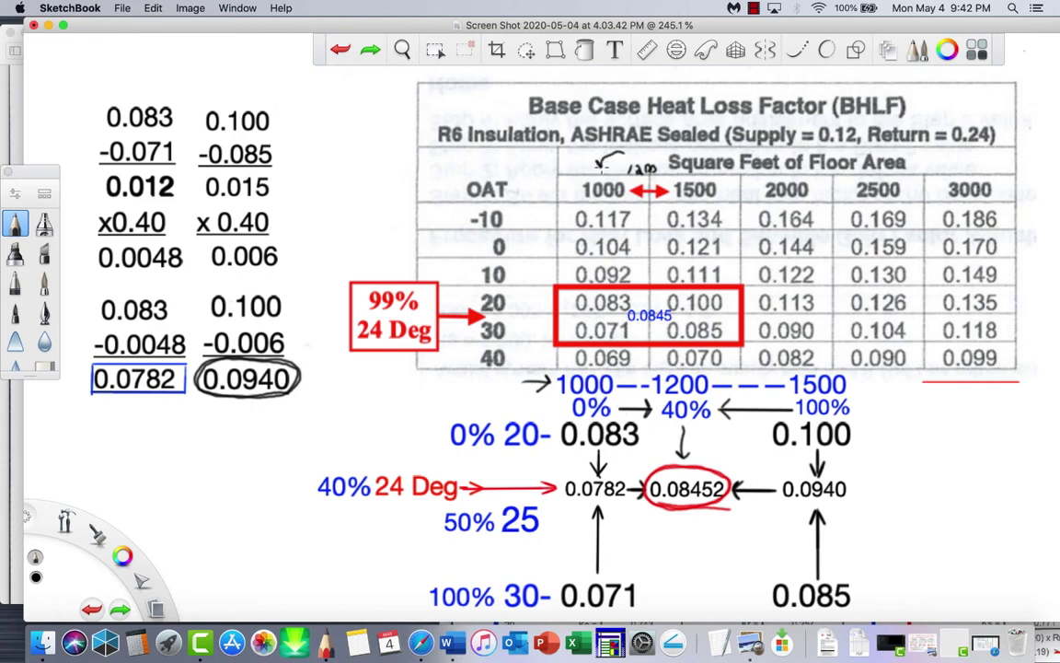
drag(625, 157, 598, 163)
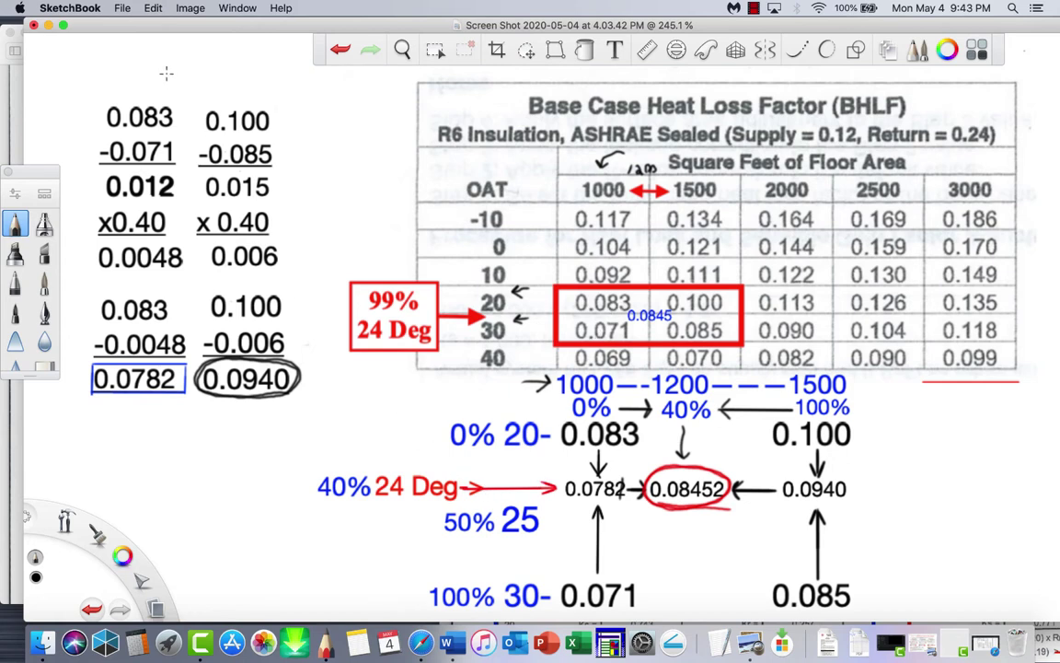
Handwrite 1000 and 1500 with downward arrows above the two subtraction columns
drag(144, 57, 155, 78)
mouse_move(144, 41)
mouse_down()
mouse_move(152, 50)
mouse_move(138, 50)
mouse_move(153, 48)
mouse_up()
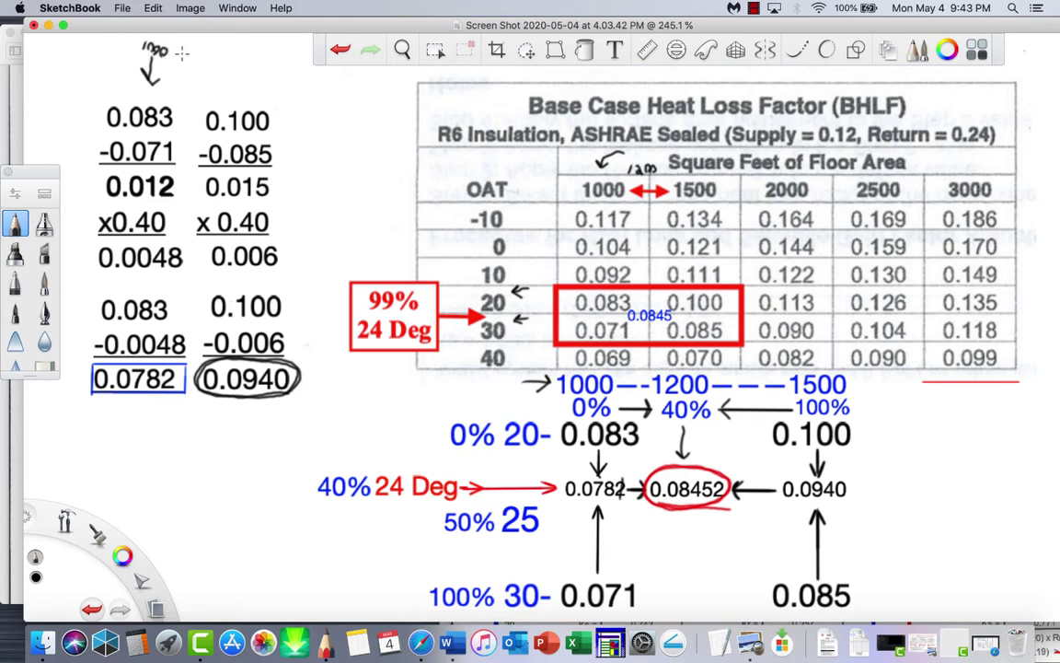
mouse_move(213, 79)
mouse_down()
mouse_move(219, 68)
mouse_move(224, 80)
mouse_move(247, 70)
mouse_move(235, 96)
mouse_move(241, 88)
mouse_up()
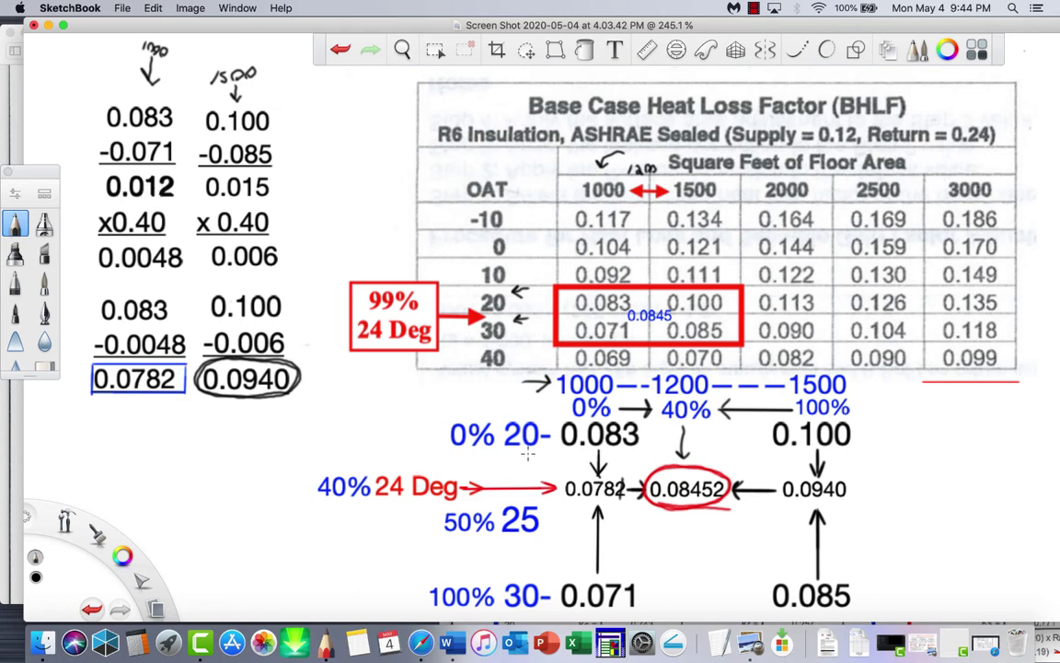
Draw a downward arrow from 20 to 30 degrees in the diagram and circle 0.0048 in the first calculation
mouse_move(520, 460)
mouse_down()
mouse_move(506, 568)
mouse_move(515, 556)
mouse_up()
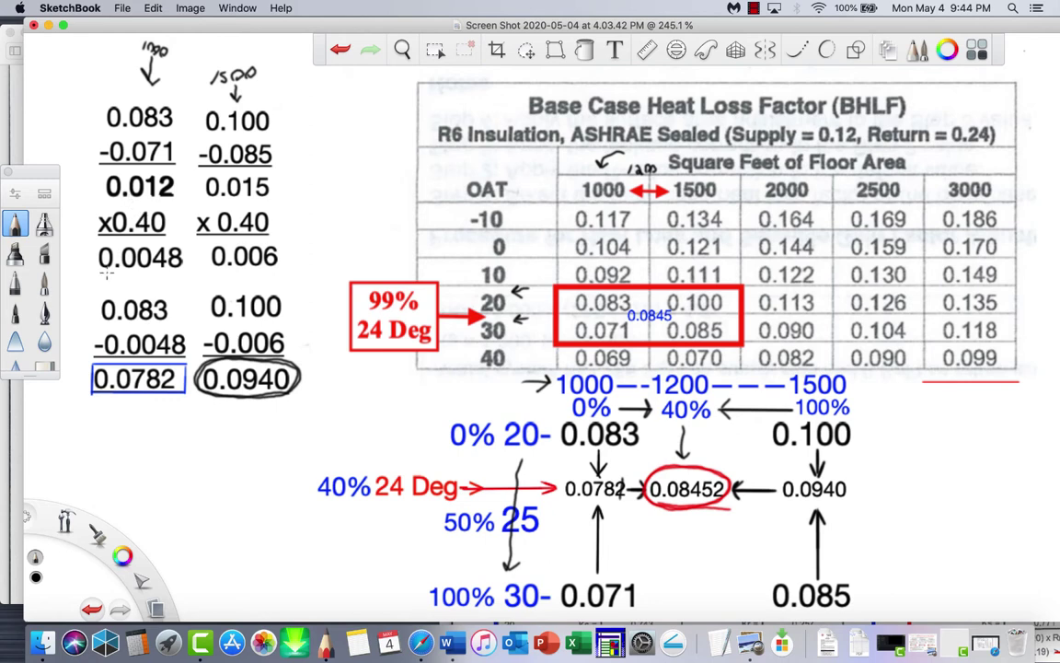
drag(99, 273, 178, 269)
mouse_move(137, 274)
mouse_down()
mouse_move(97, 272)
mouse_move(88, 250)
mouse_move(186, 237)
mouse_move(189, 261)
mouse_move(167, 274)
mouse_up()
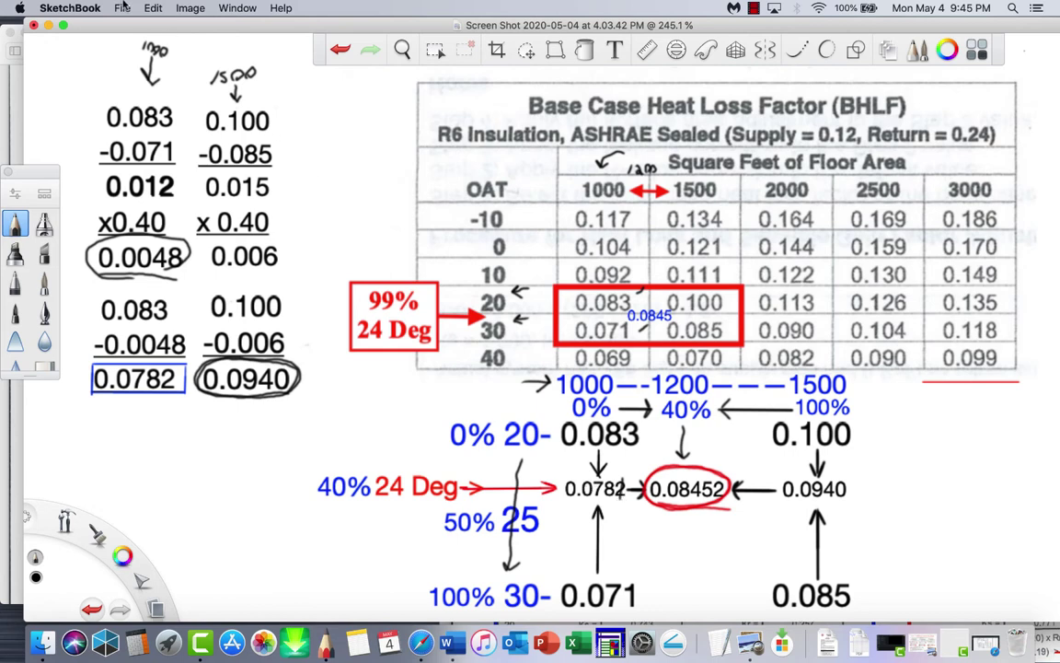
Undo the circle, the temperature arrows and the 1000 and 1500 labels above the calculations
click(339, 52)
click(339, 51)
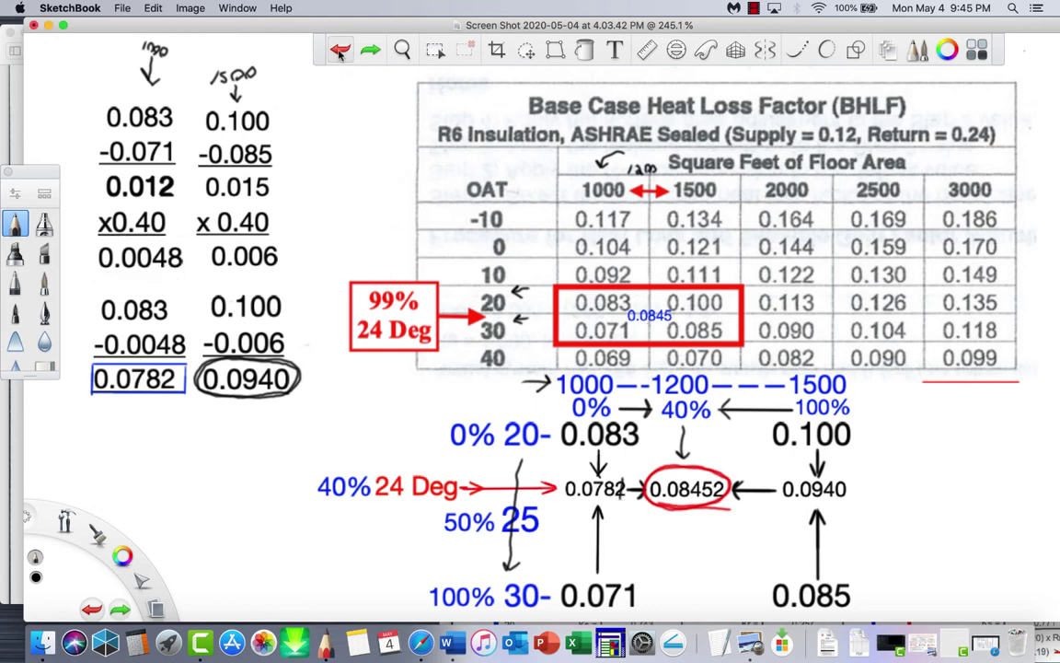
click(340, 51)
click(339, 51)
click(340, 51)
click(340, 52)
click(339, 52)
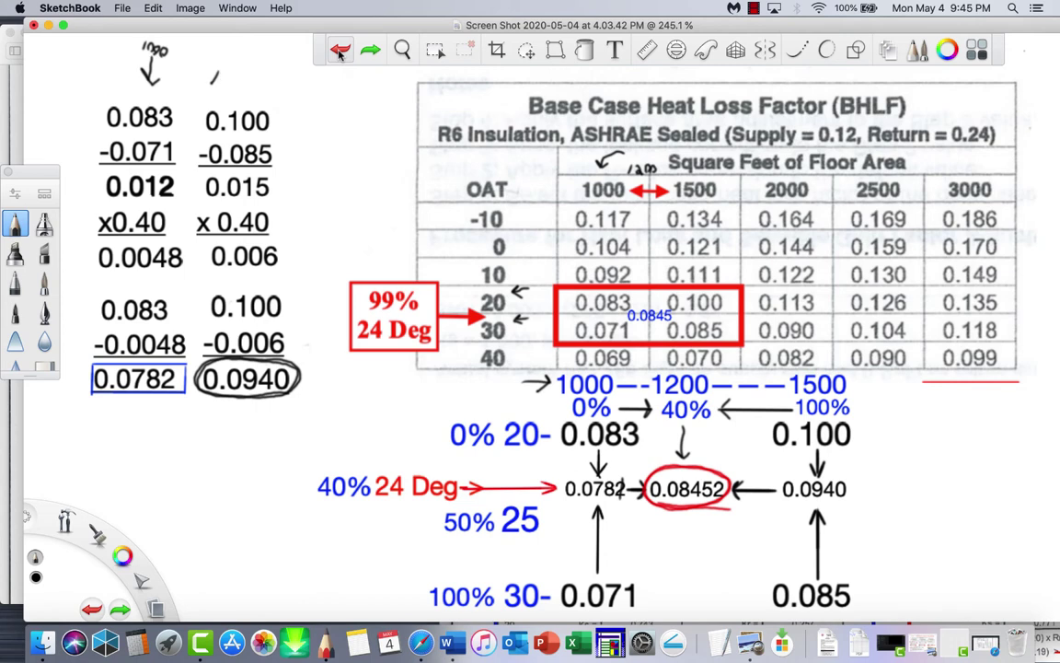
click(339, 52)
click(340, 52)
click(339, 52)
click(340, 52)
click(339, 51)
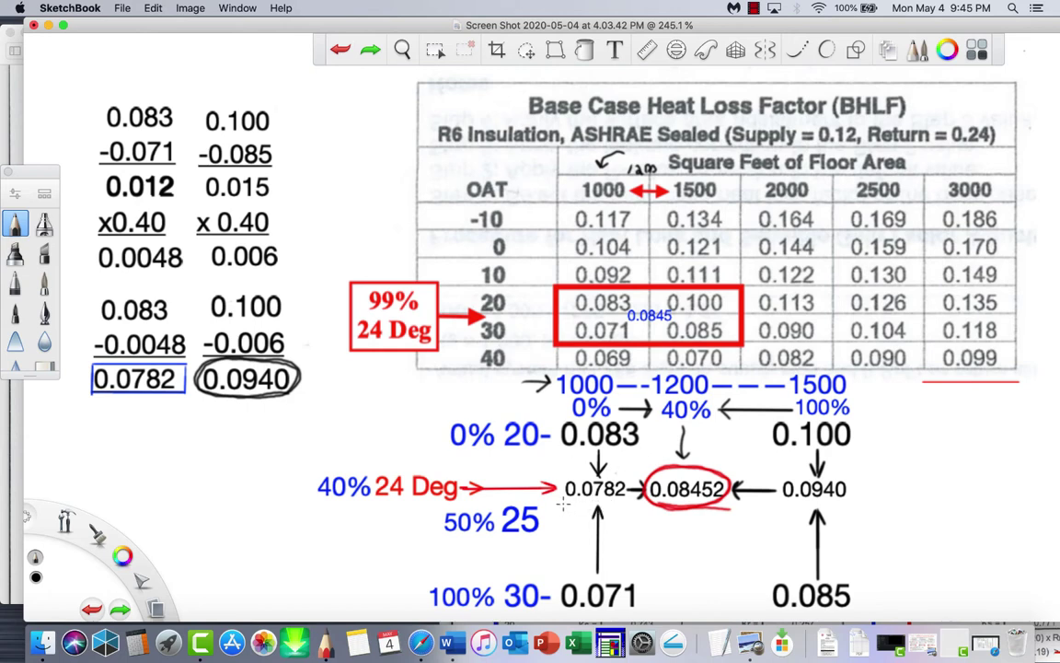
Underline the interpolated values 0.0782 and 0.0940, circle 0.0782, and put the sketch away to return to Table 7A
drag(564, 502, 626, 504)
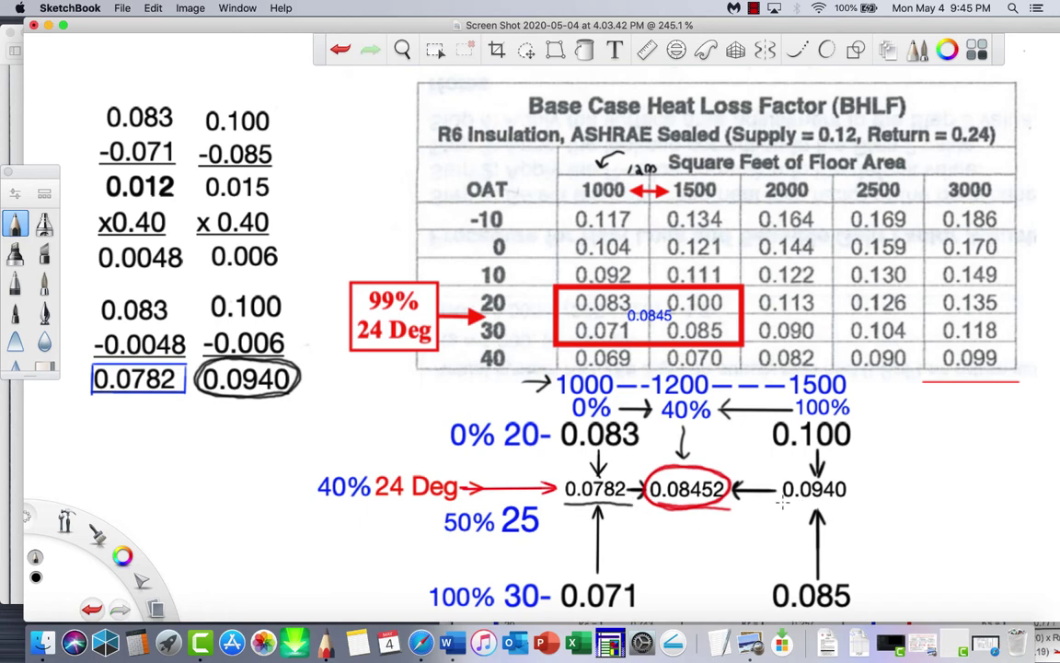
drag(782, 502, 844, 501)
mouse_move(599, 505)
mouse_down()
mouse_move(566, 503)
mouse_move(561, 488)
mouse_move(577, 469)
mouse_move(625, 475)
mouse_up()
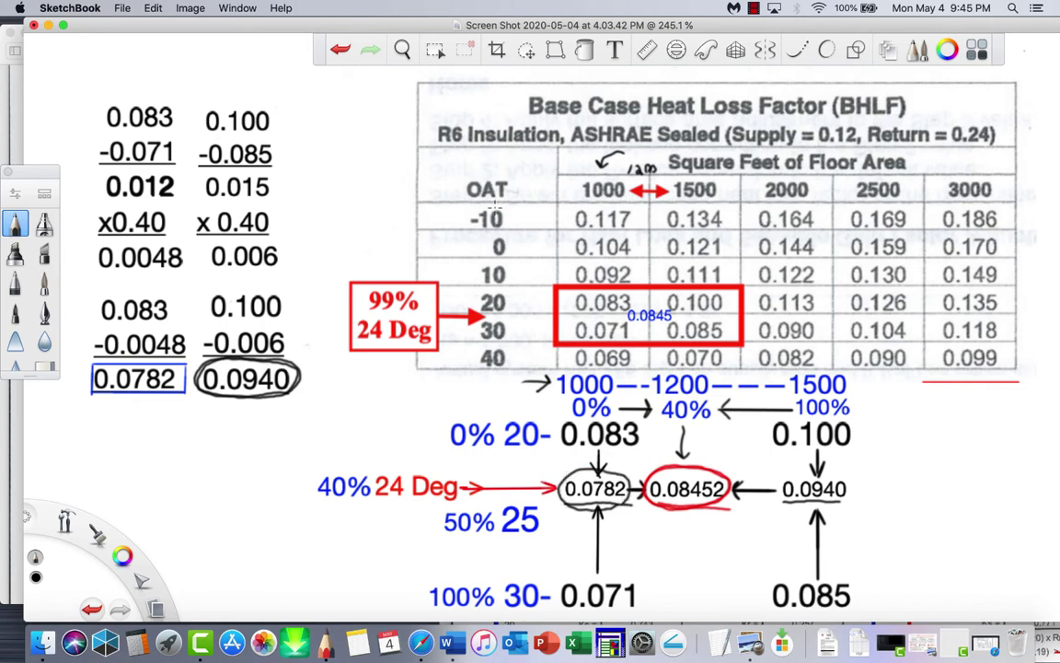
click(47, 25)
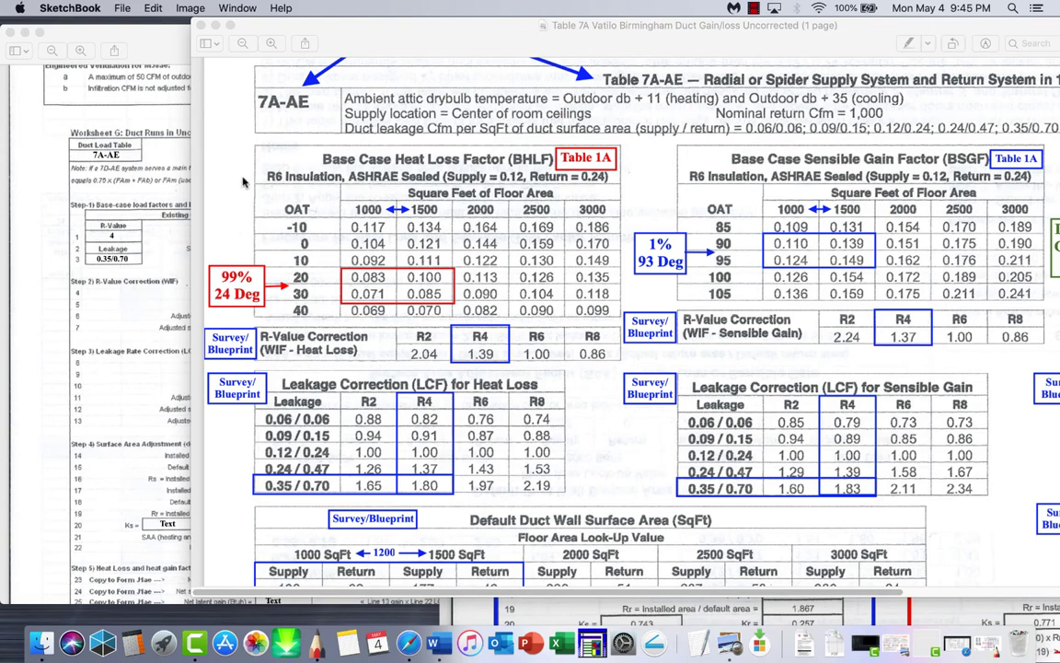
Compare the base-case heat loss factor in the Texas example Worksheet G with the heat loss factors in Table 7A-AE
drag(507, 43, 290, 330)
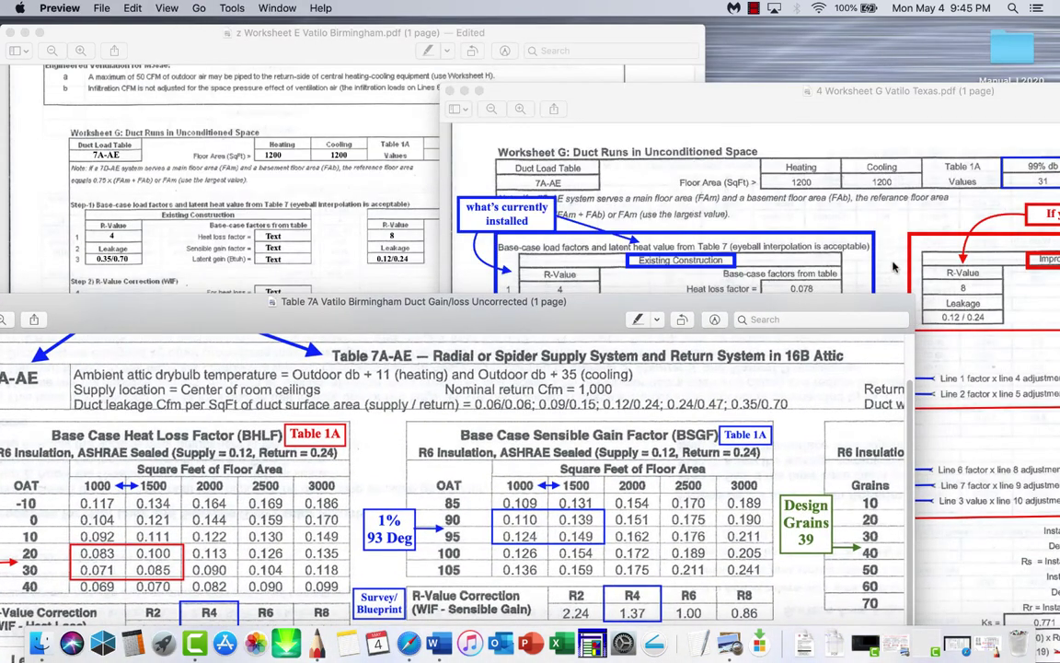
click(794, 225)
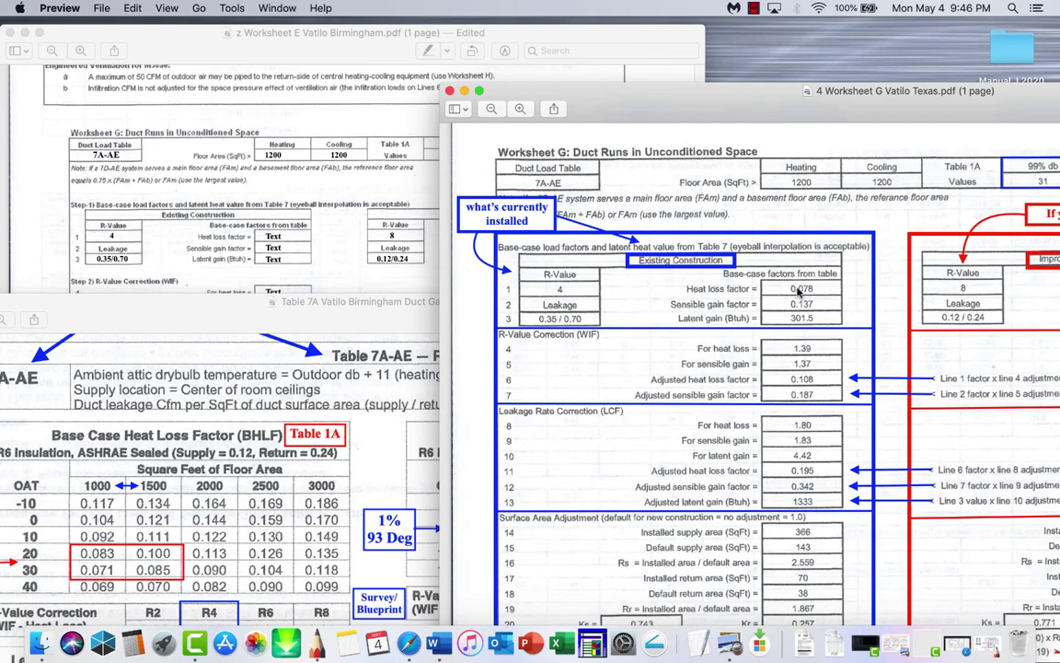
drag(226, 298, 398, 82)
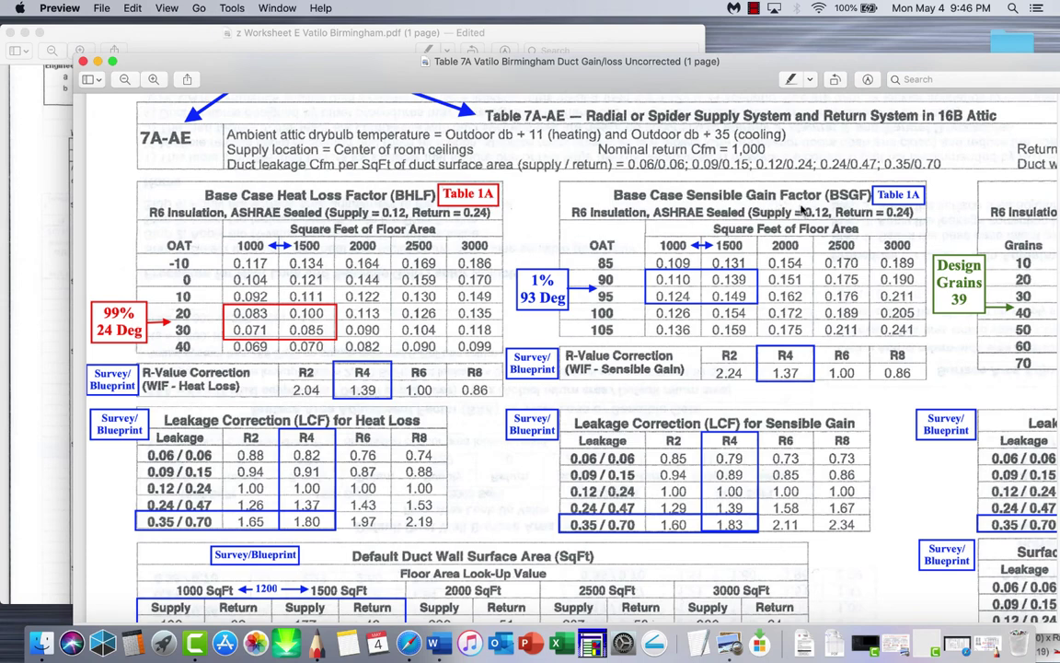
Widen the Table 7A window and examine the base-case sensible gain and latent gain tables for 93 degrees and 39 grains
drag(819, 66, 637, 58)
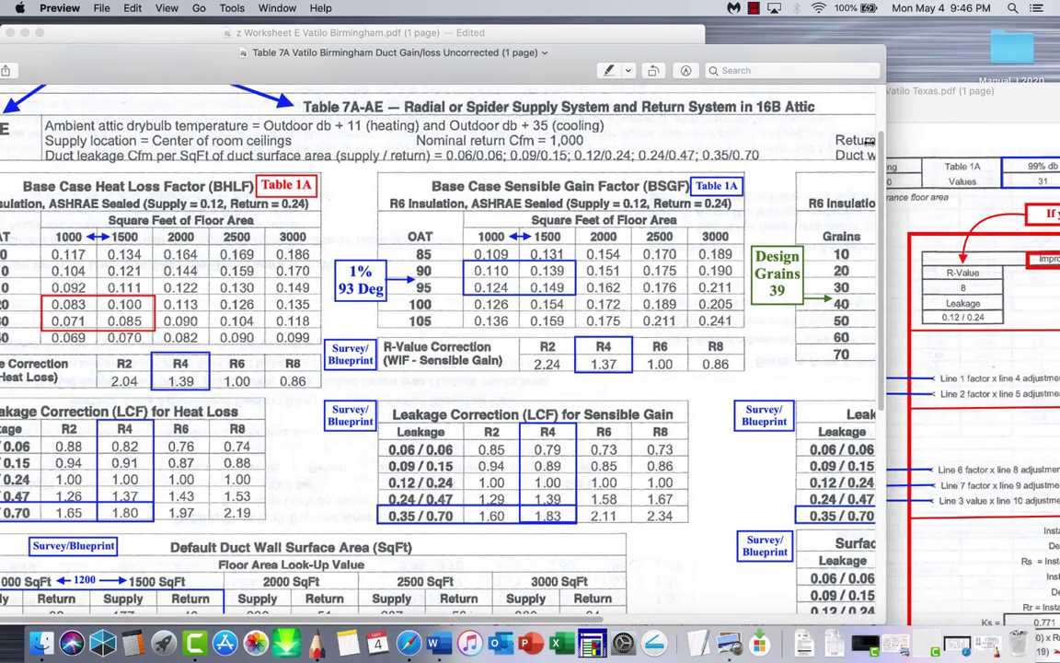
drag(920, 109, 1055, 108)
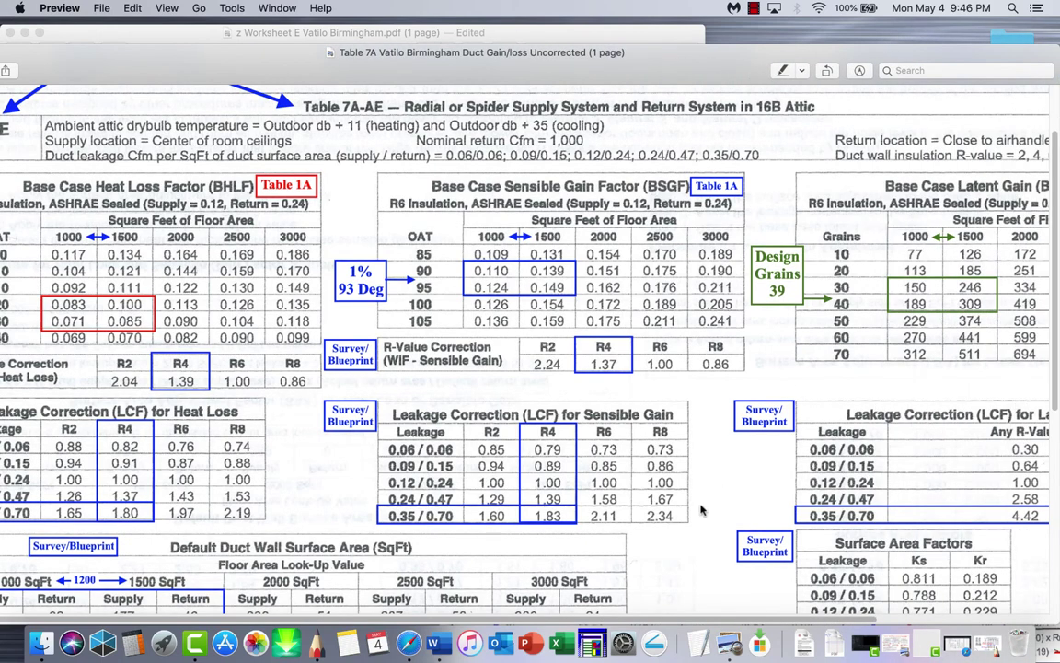
scroll(699, 622, right, 5)
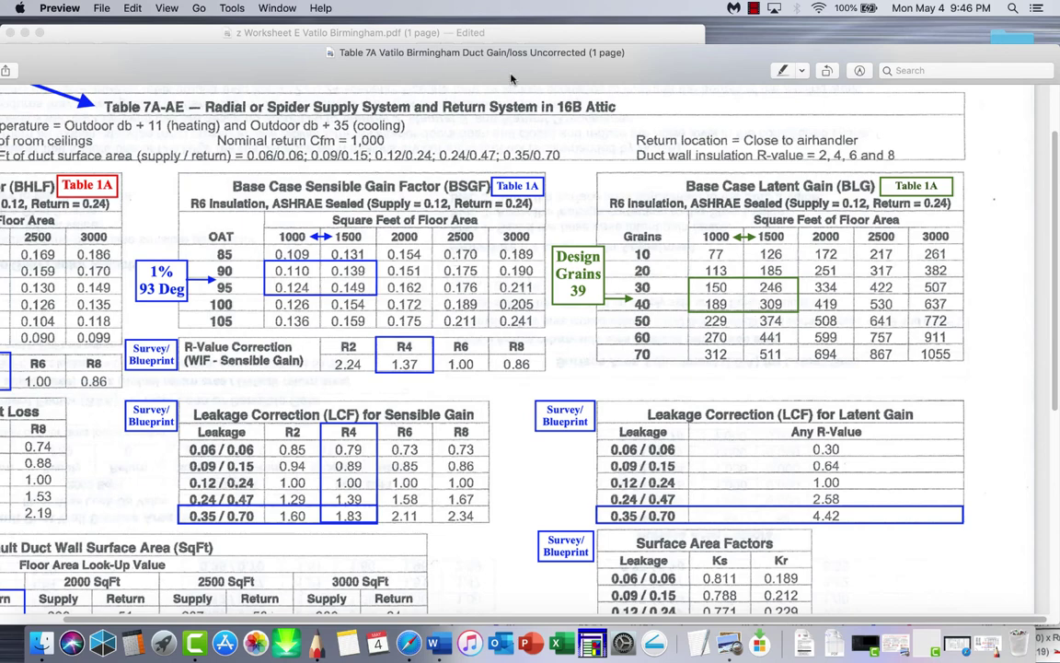
drag(463, 72, 644, 66)
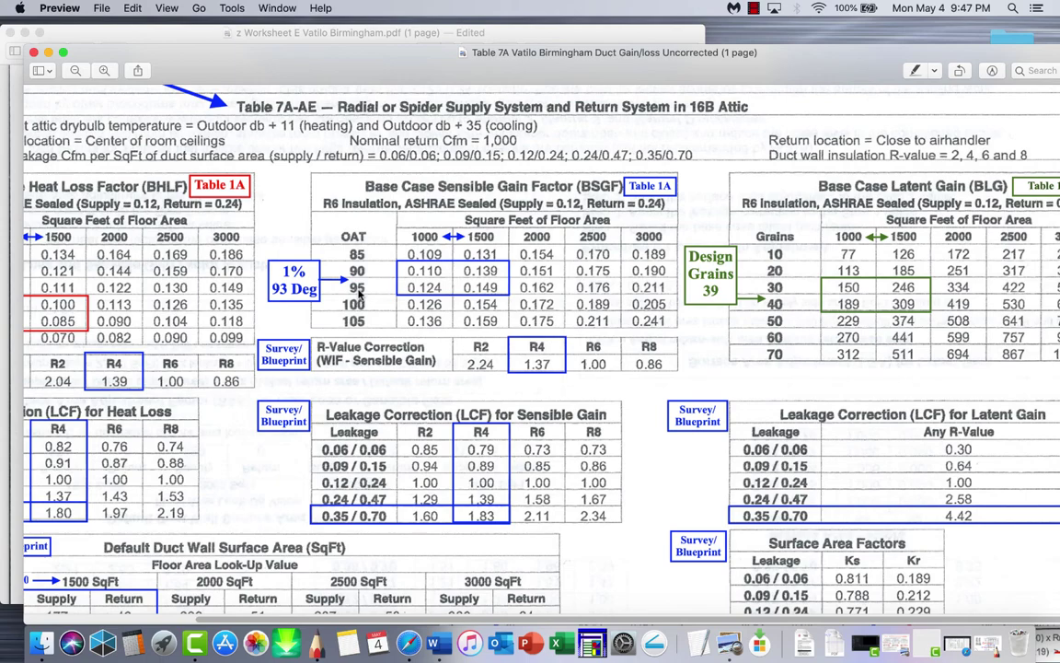
Return to the interpolation sketch in SketchBook, circle 0.0845 in the heat loss table, and draw an upward arrow beneath the circled 0.08452
mouse_move(649, 57)
mouse_down()
mouse_move(697, 30)
mouse_move(708, 38)
mouse_move(701, 267)
mouse_move(657, 259)
mouse_move(659, 20)
mouse_up()
click(320, 647)
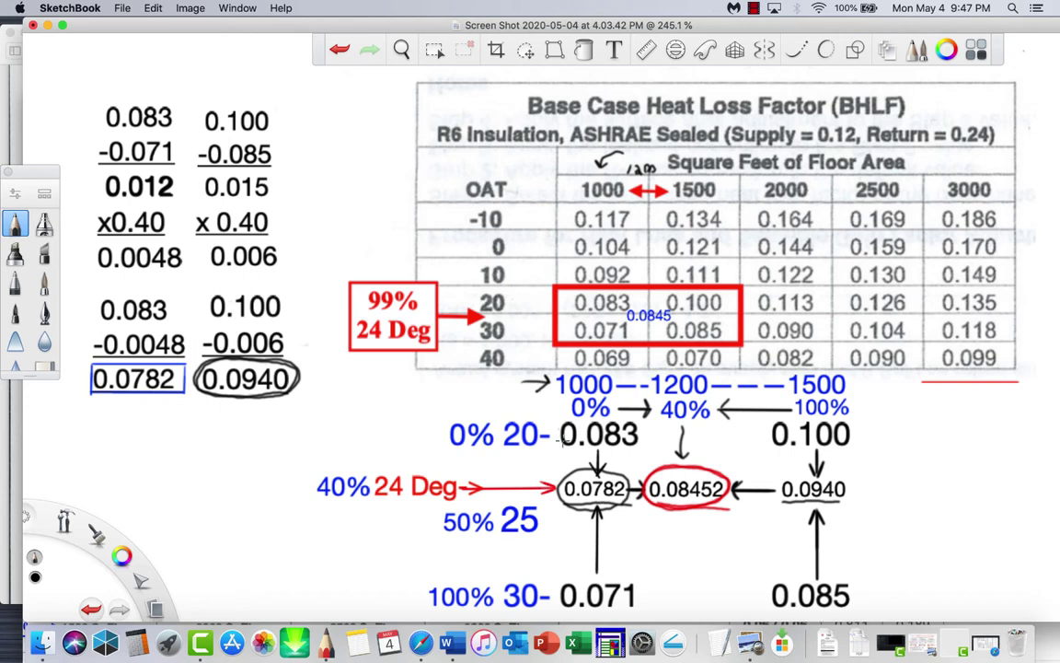
drag(615, 508, 573, 509)
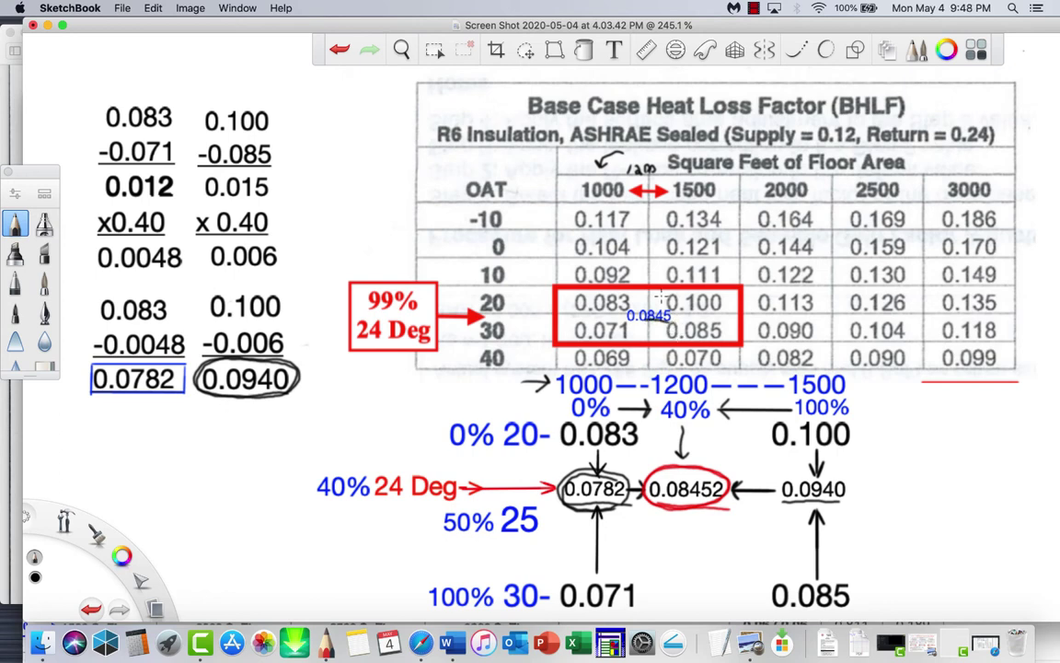
click(340, 50)
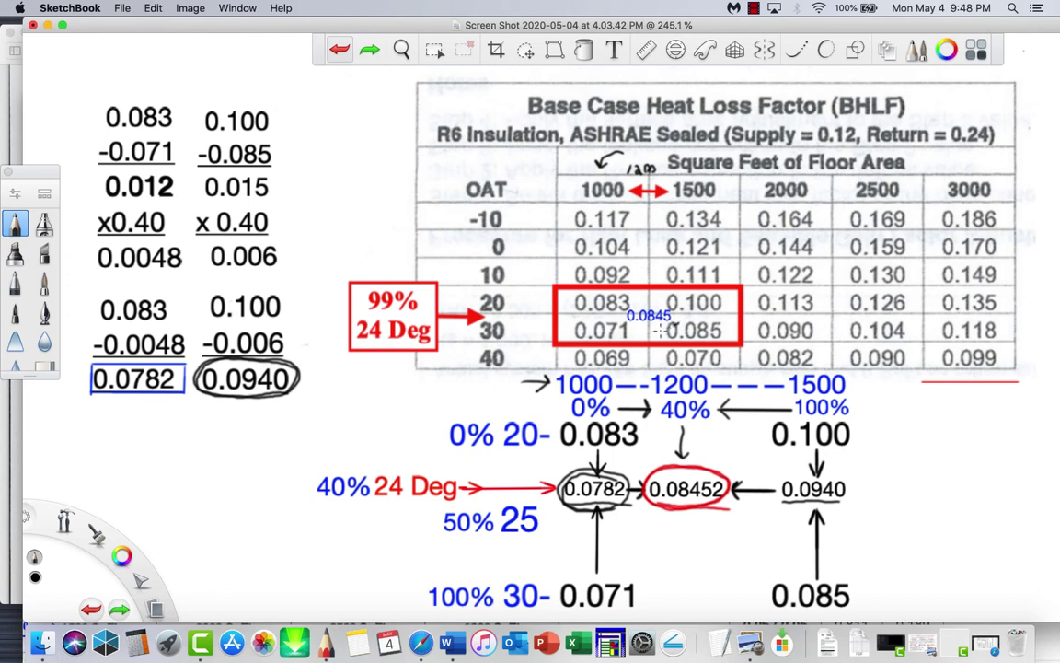
mouse_move(660, 327)
mouse_down()
mouse_move(610, 318)
mouse_move(633, 303)
mouse_move(678, 305)
mouse_move(681, 324)
mouse_up()
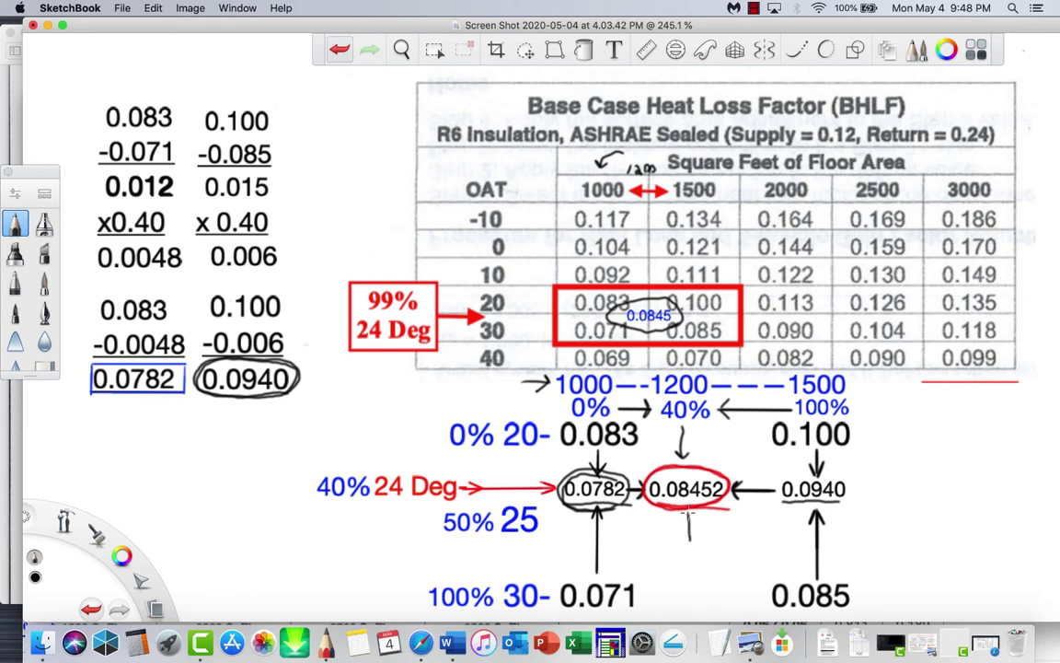
drag(692, 511, 703, 523)
Close the Table 7A file and minimize the interpolation sketch to get back to the worksheets
drag(378, 25, 663, 90)
click(244, 113)
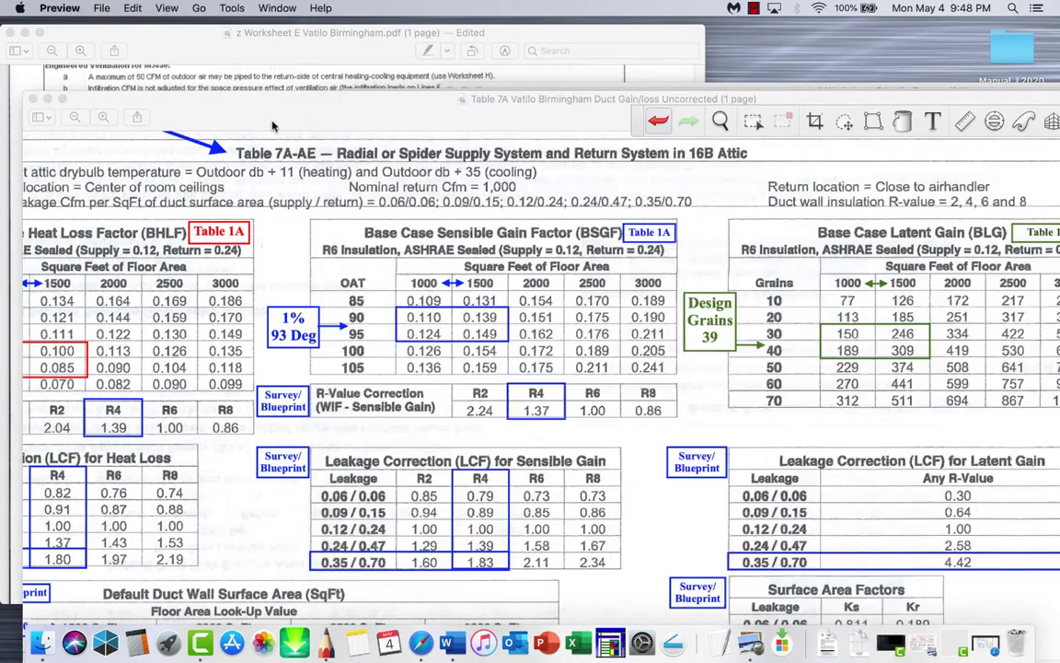
drag(247, 115, 352, 126)
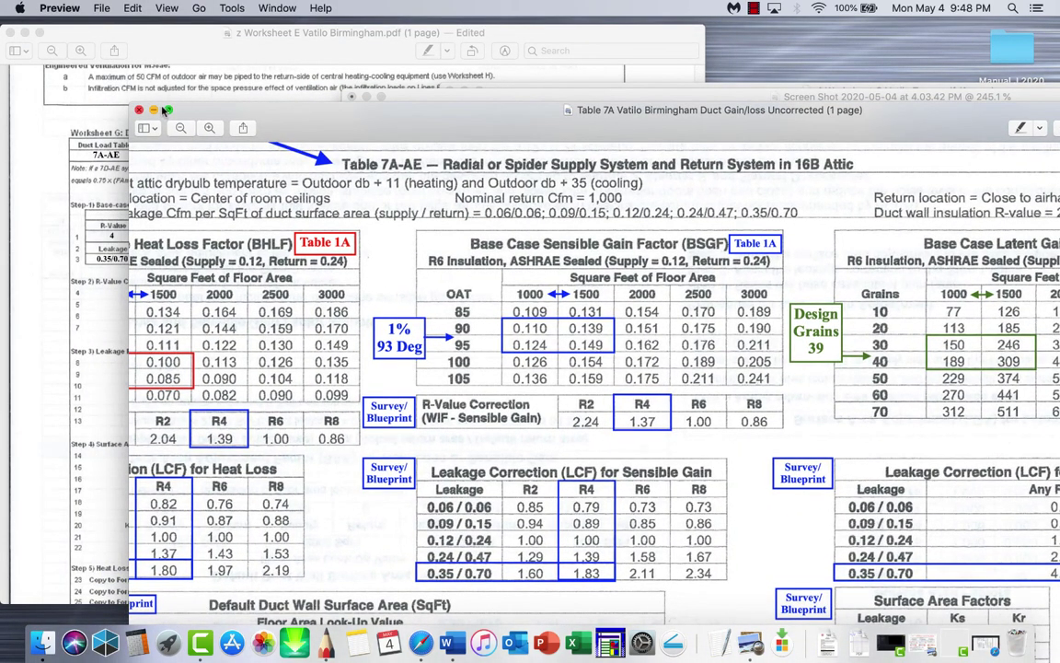
click(139, 109)
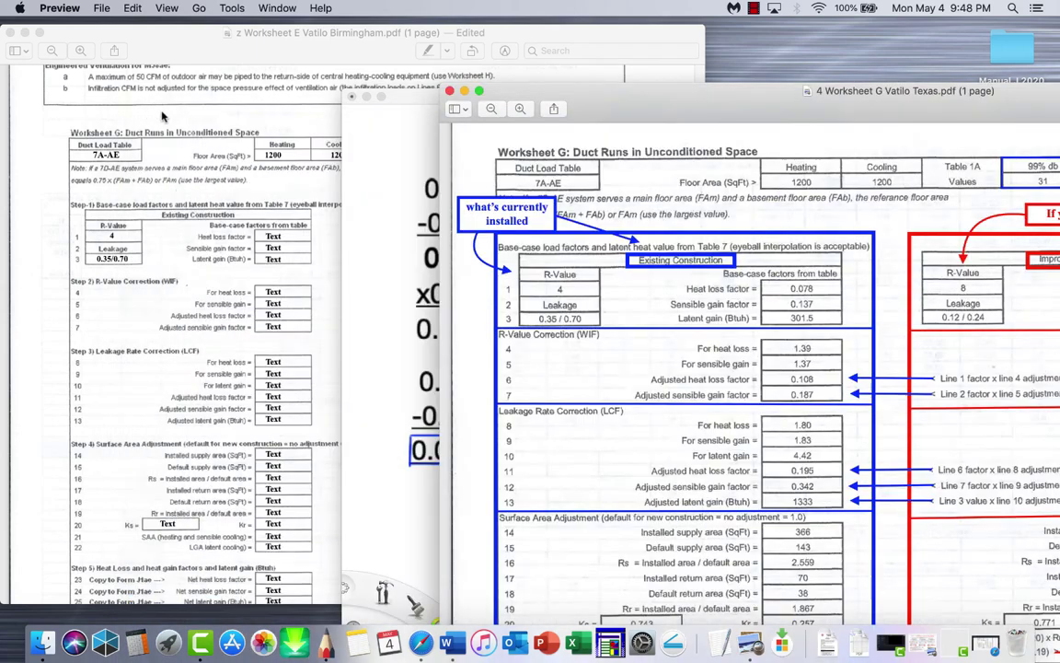
click(374, 148)
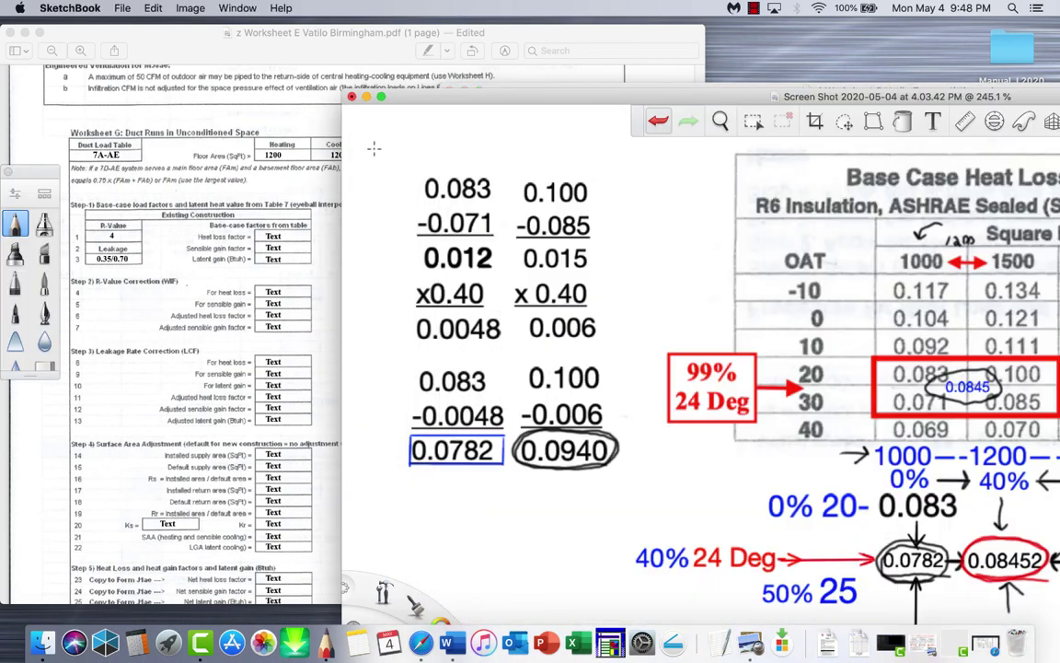
click(367, 98)
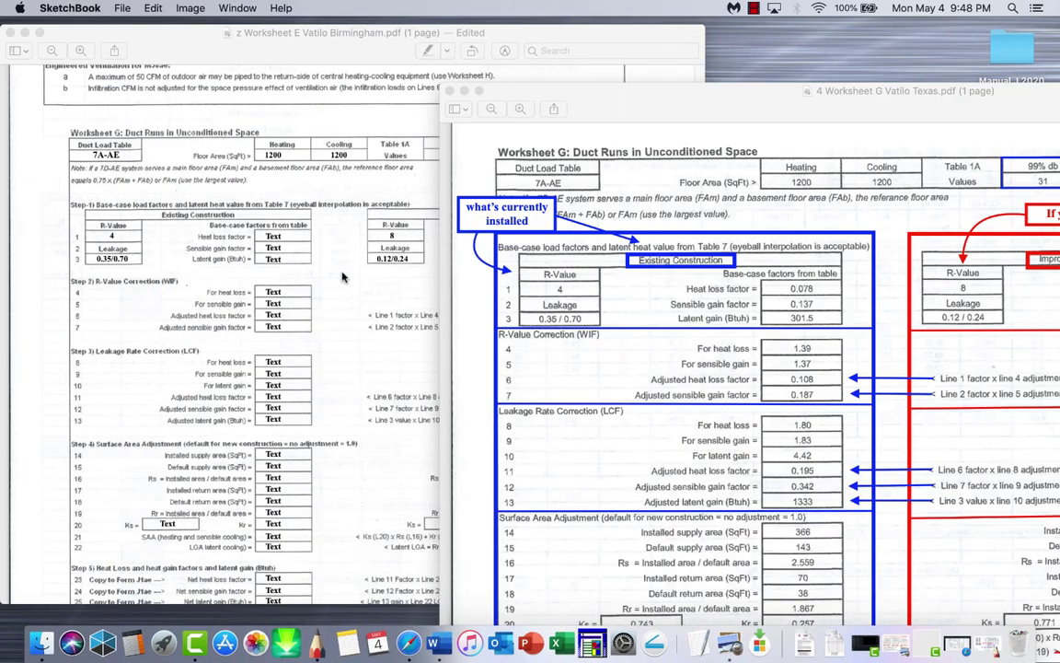
Select the existing-construction heat loss factor placeholder in the Birmingham Worksheet G and close the Texas example worksheet
click(342, 276)
click(275, 238)
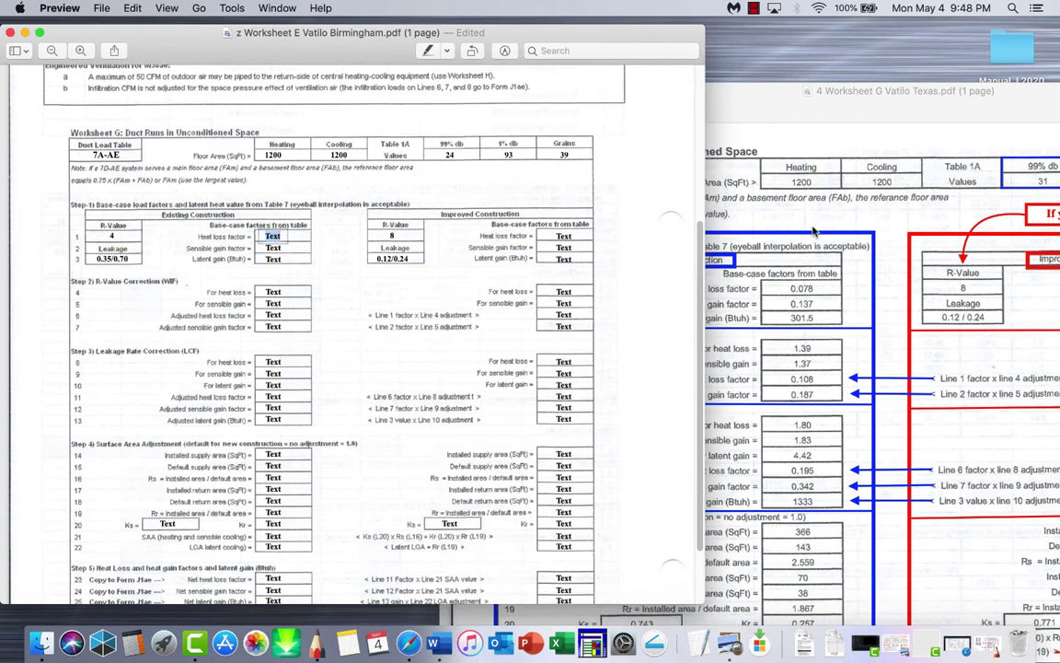
click(813, 232)
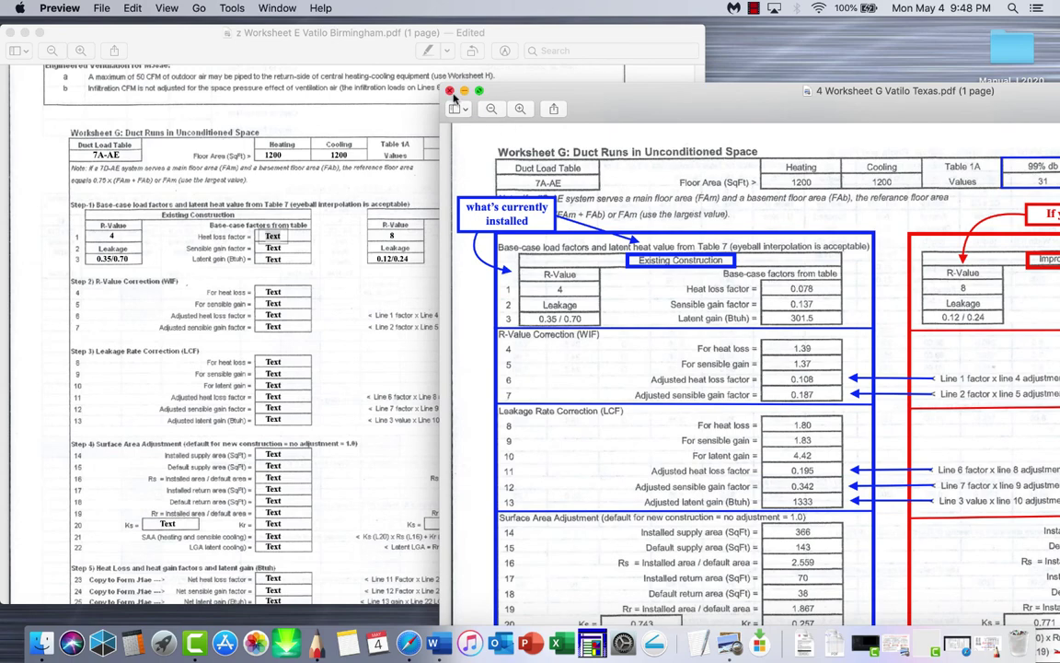
click(449, 93)
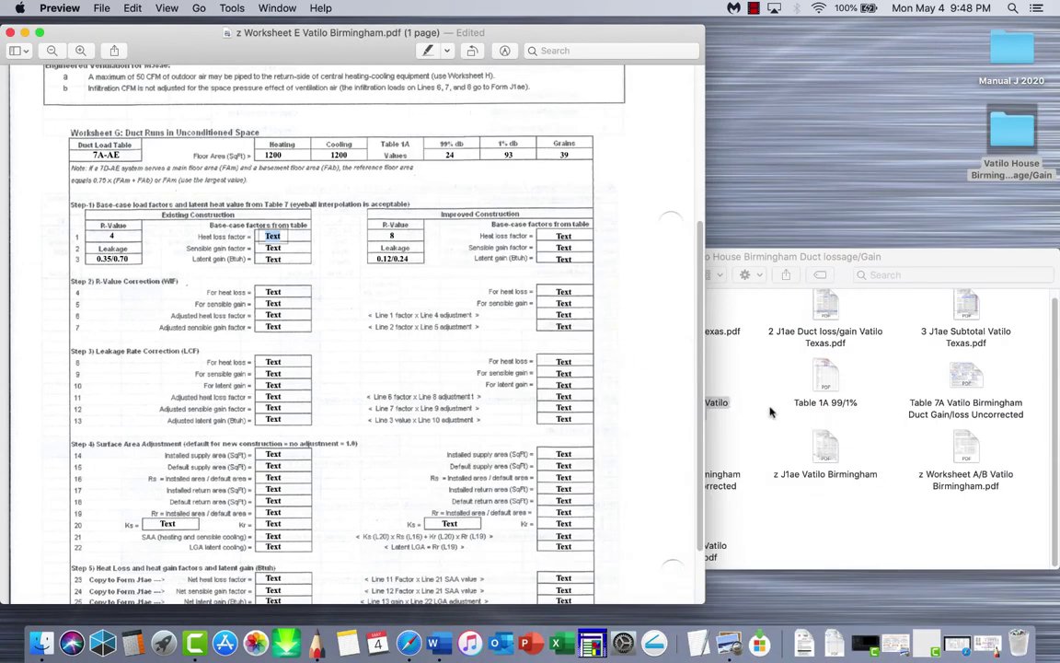
click(693, 372)
double_click(672, 395)
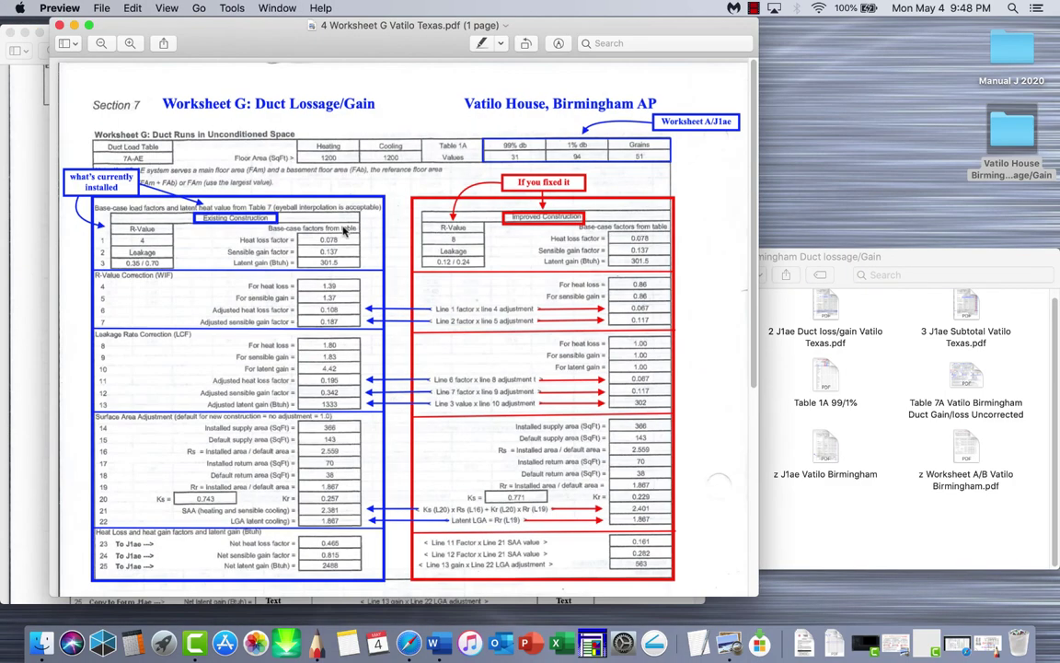
click(61, 25)
Reopen the Birmingham Table 7A file and the interpolation sketch, and place both beside Worksheet G with the line 1 heat loss field uncovered
double_click(968, 375)
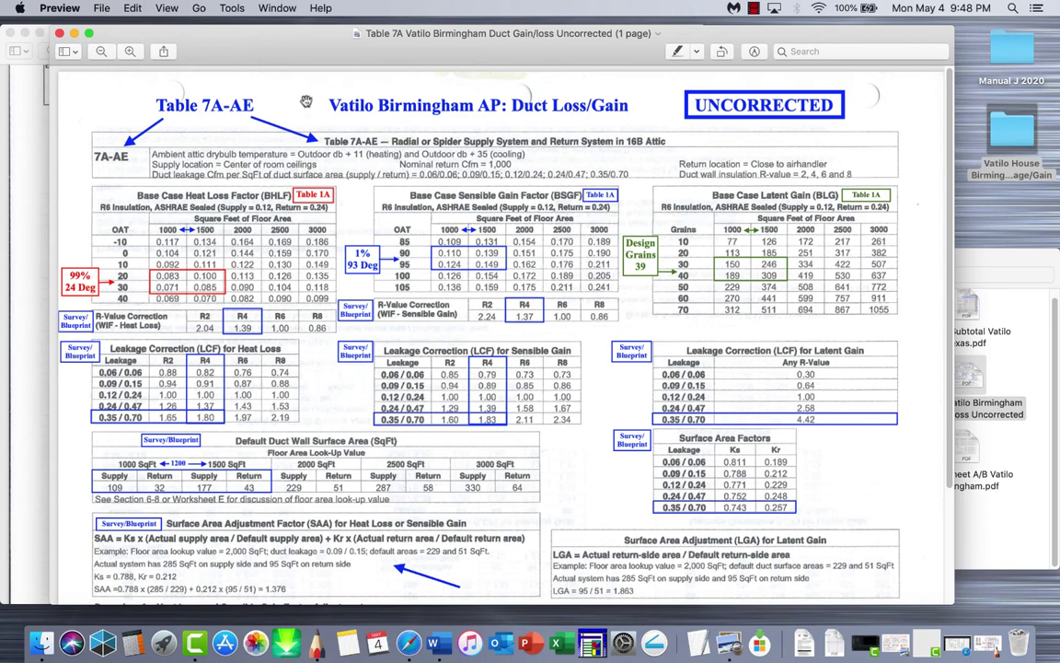
drag(277, 40, 827, 108)
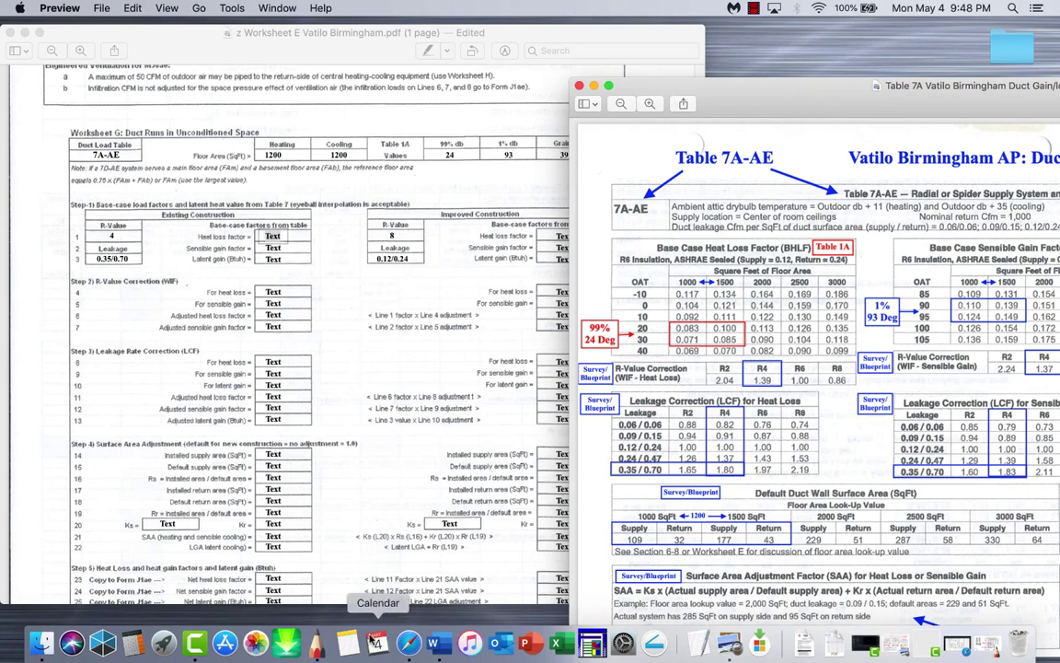
click(316, 649)
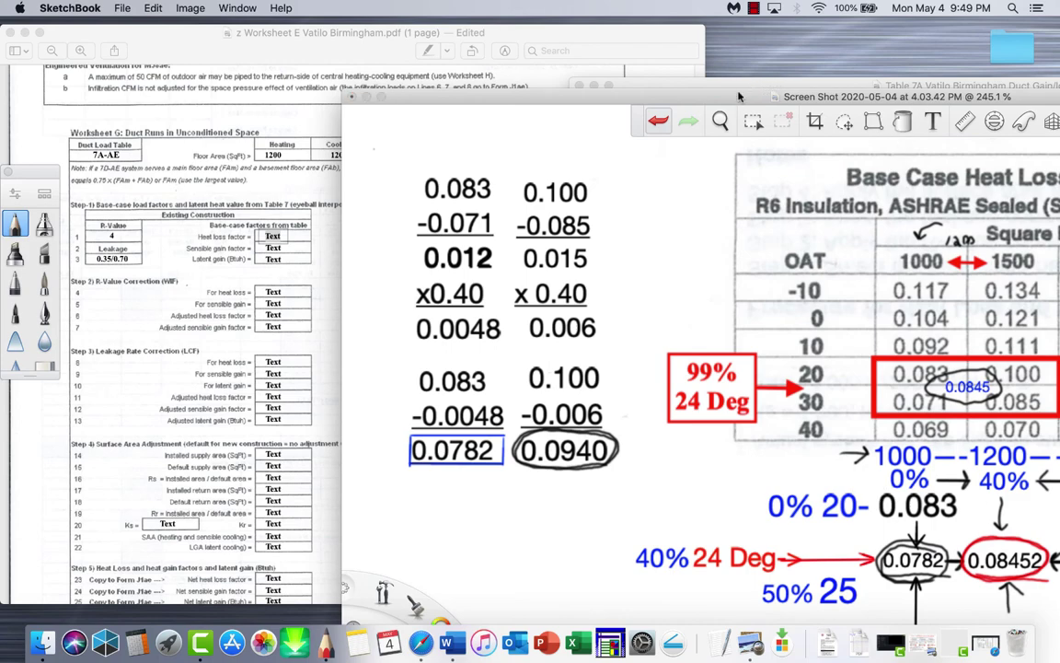
drag(666, 92, 468, 37)
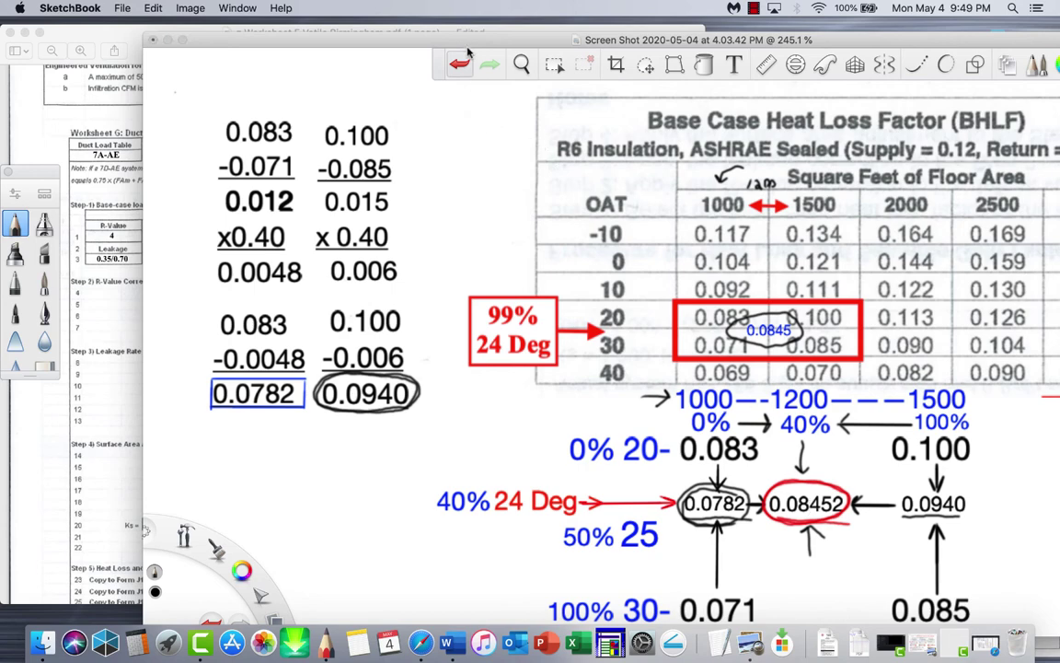
drag(239, 39, 528, 132)
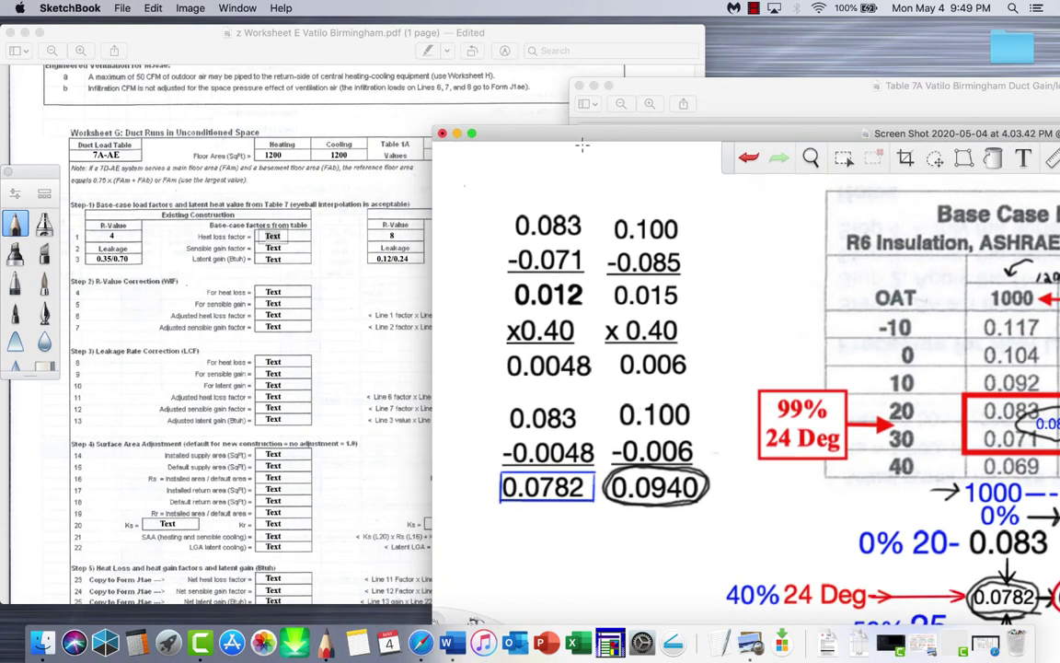
Enter 0.085 as the existing-construction base-case heat loss factor on line 1 of Worksheet G
click(274, 236)
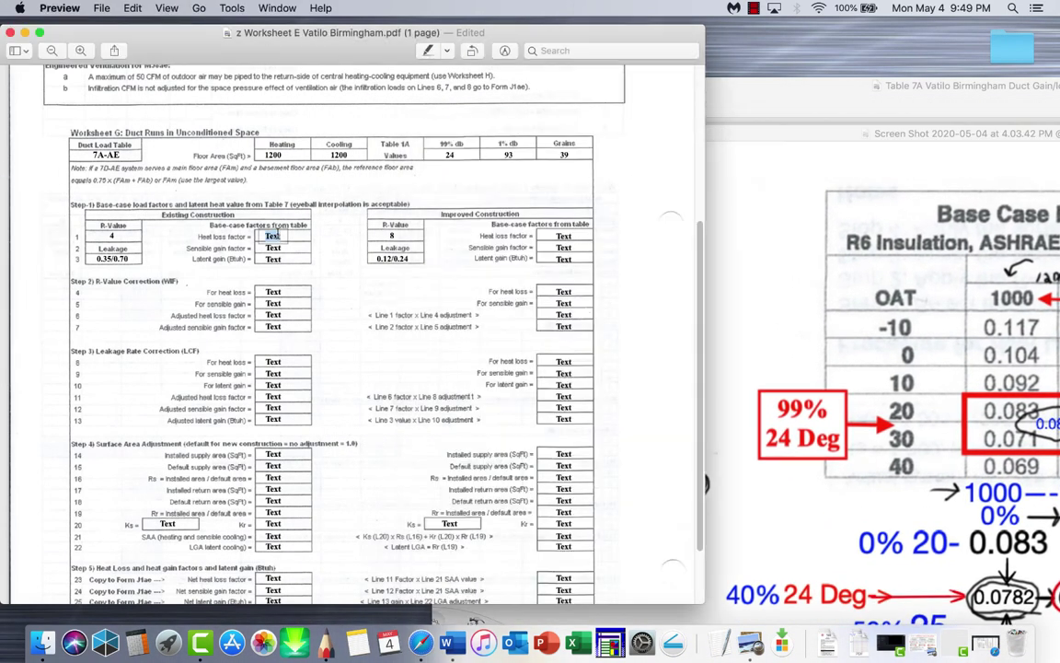
text(0.085)
click(292, 251)
drag(348, 46, 406, 46)
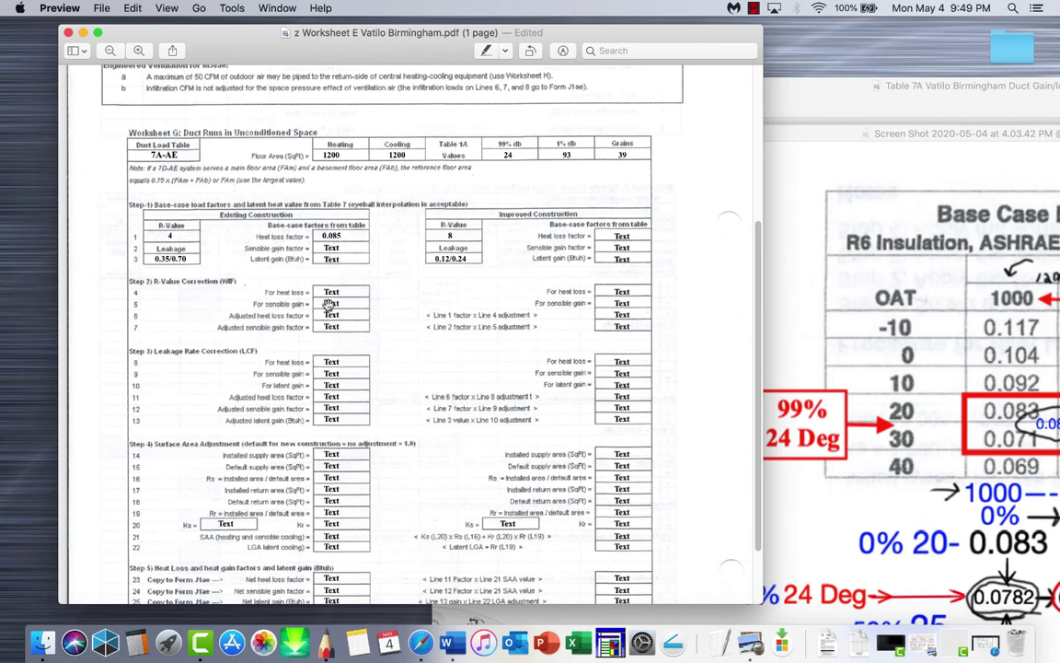
Bring Table 7A-AE in front of the worksheet and enlarge its window to the full screen width
click(1002, 93)
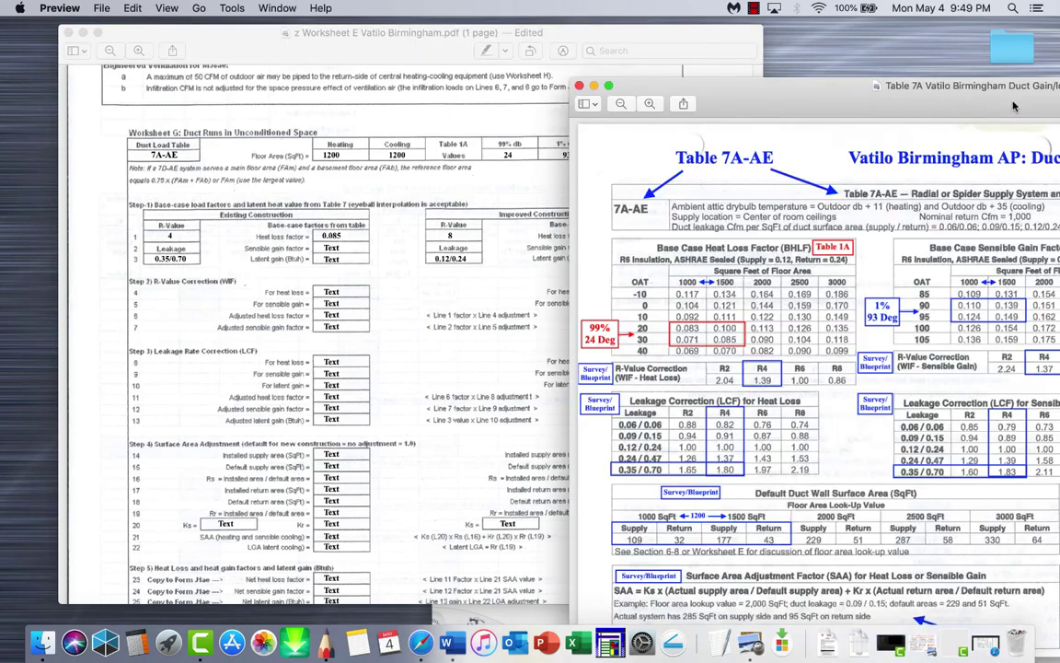
drag(1002, 93, 502, 53)
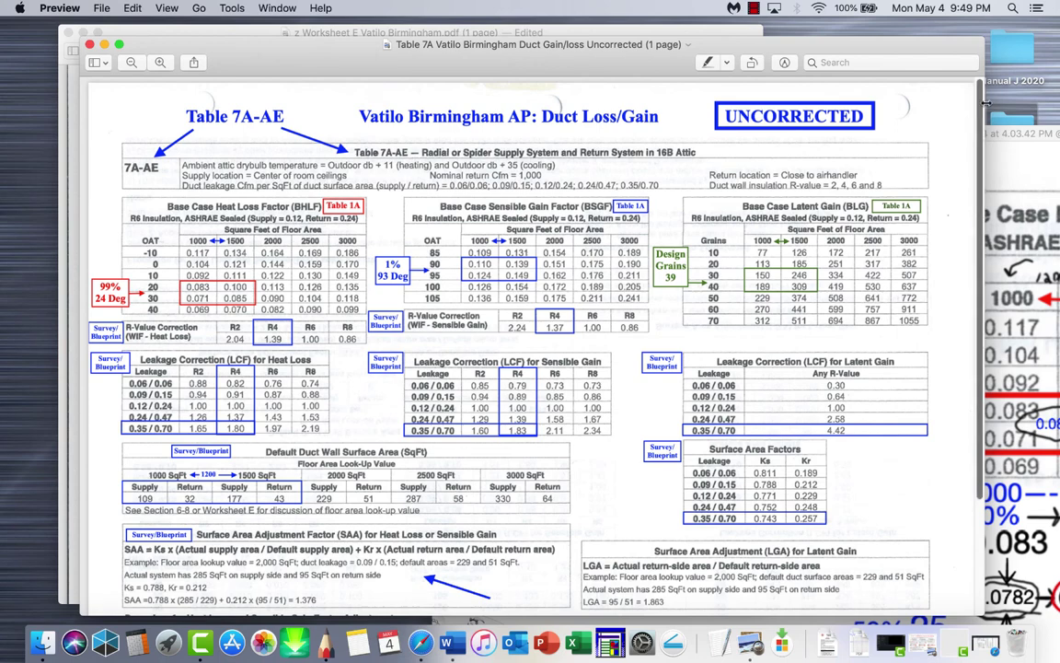
drag(983, 92, 1055, 89)
Examine Table 7A-AE's base-case factors, R-value and leakage corrections, default duct areas, surface area factors and adjustment procedures
scroll(519, 267, down, 3)
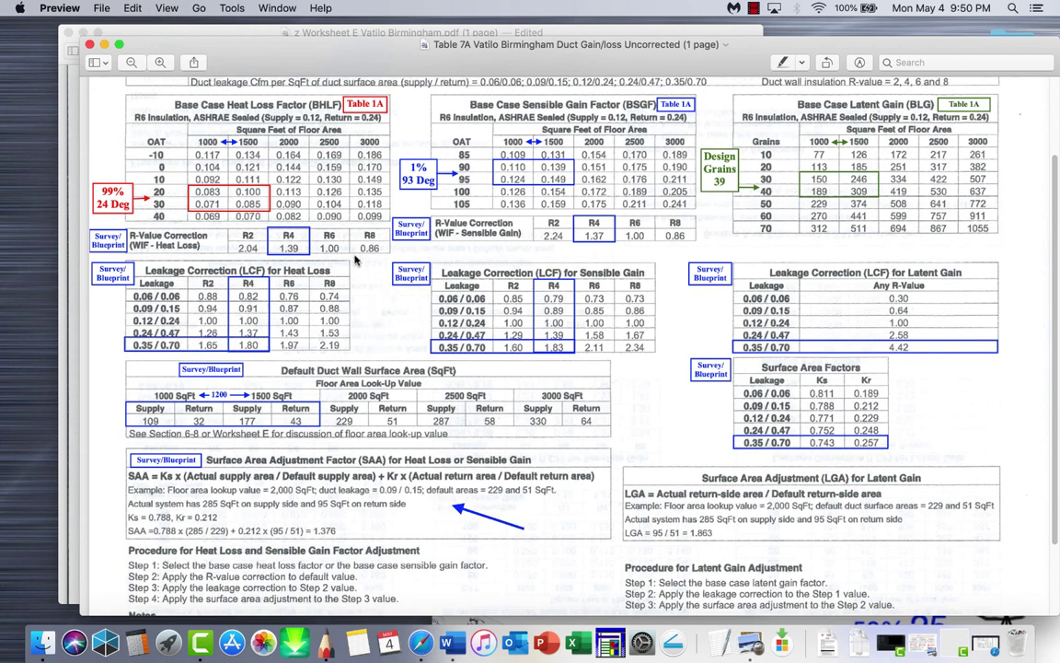
scroll(320, 236, up, 1)
scroll(342, 167, up, 3)
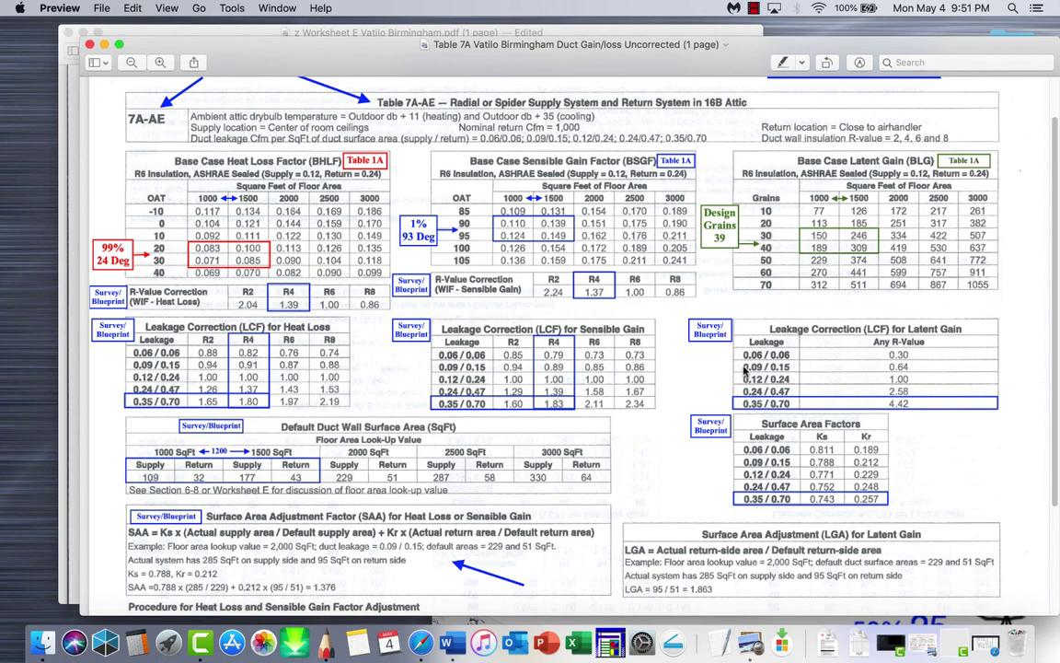
scroll(442, 504, down, 3)
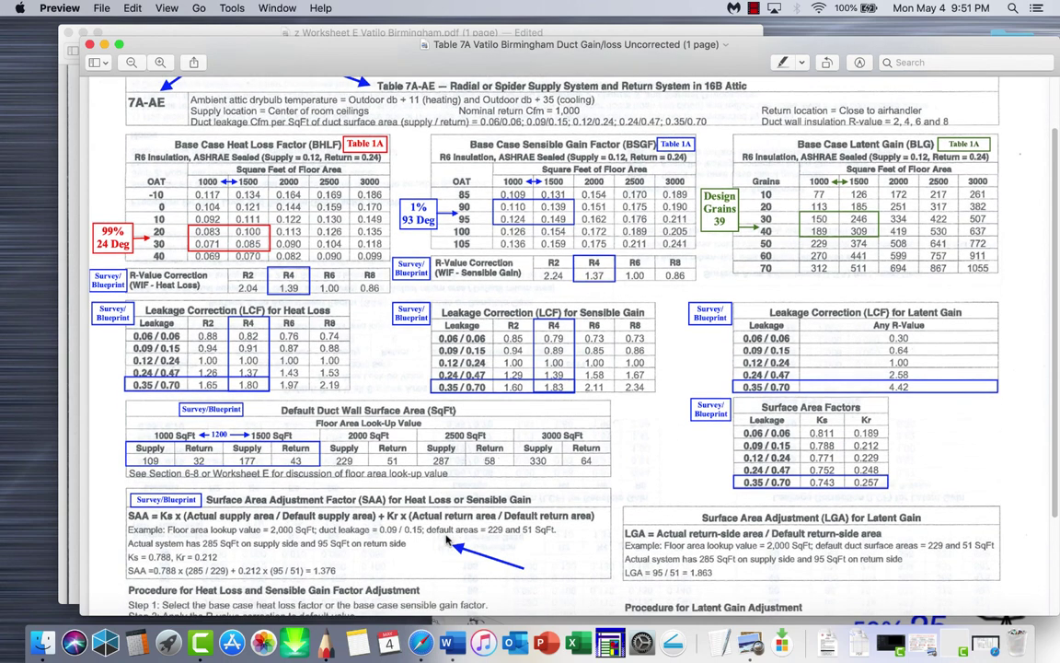
scroll(445, 532, up, 4)
scroll(445, 532, down, 5)
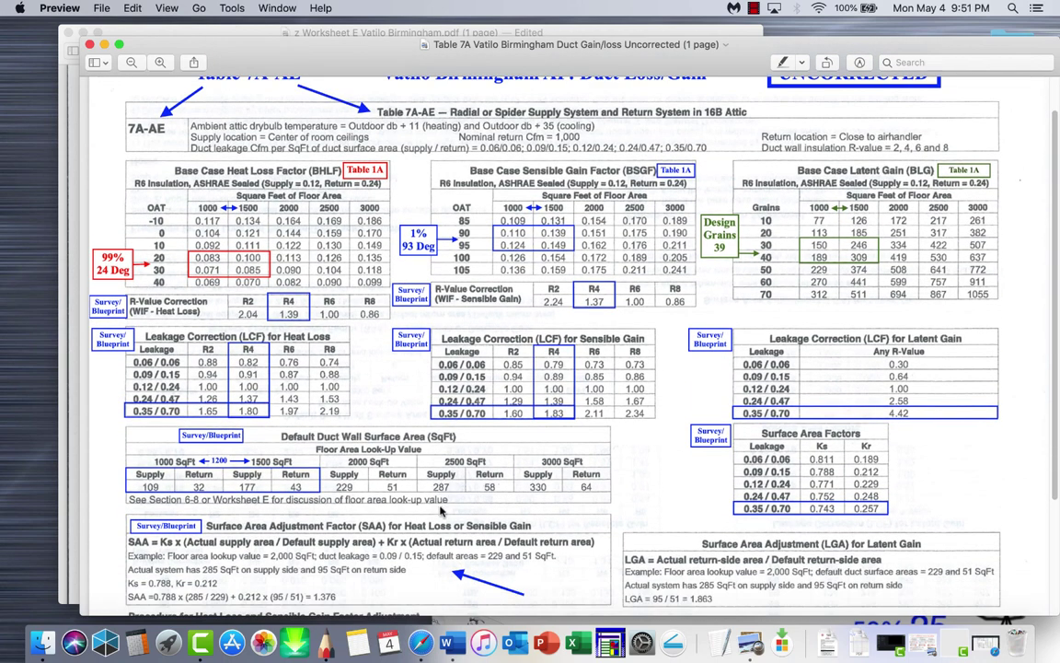
scroll(442, 504, down, 4)
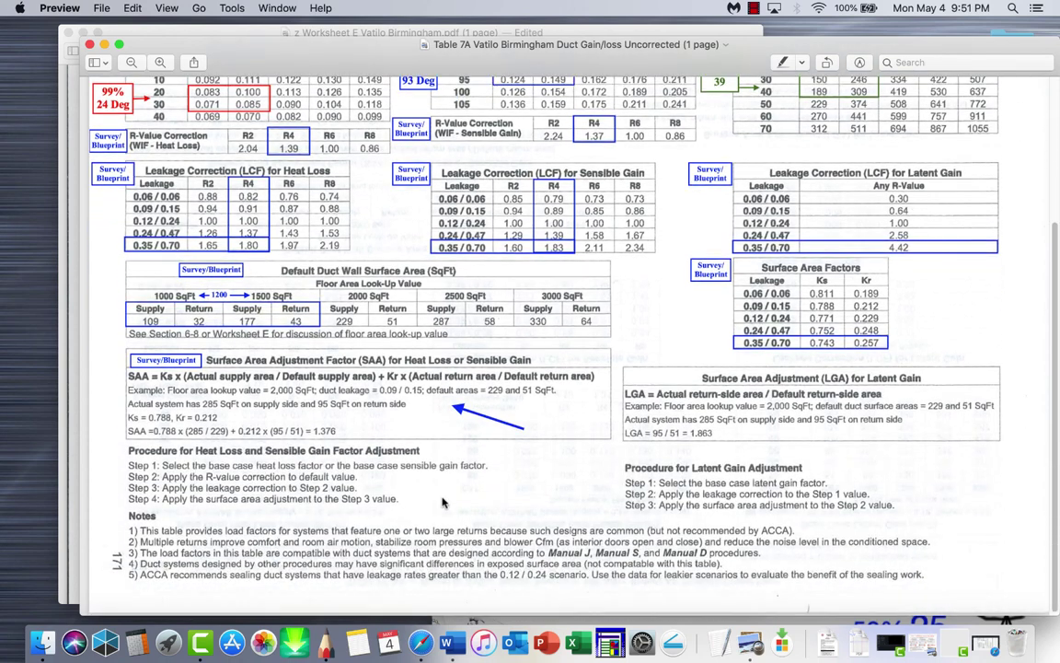
scroll(442, 501, up, 6)
scroll(442, 501, up, 4)
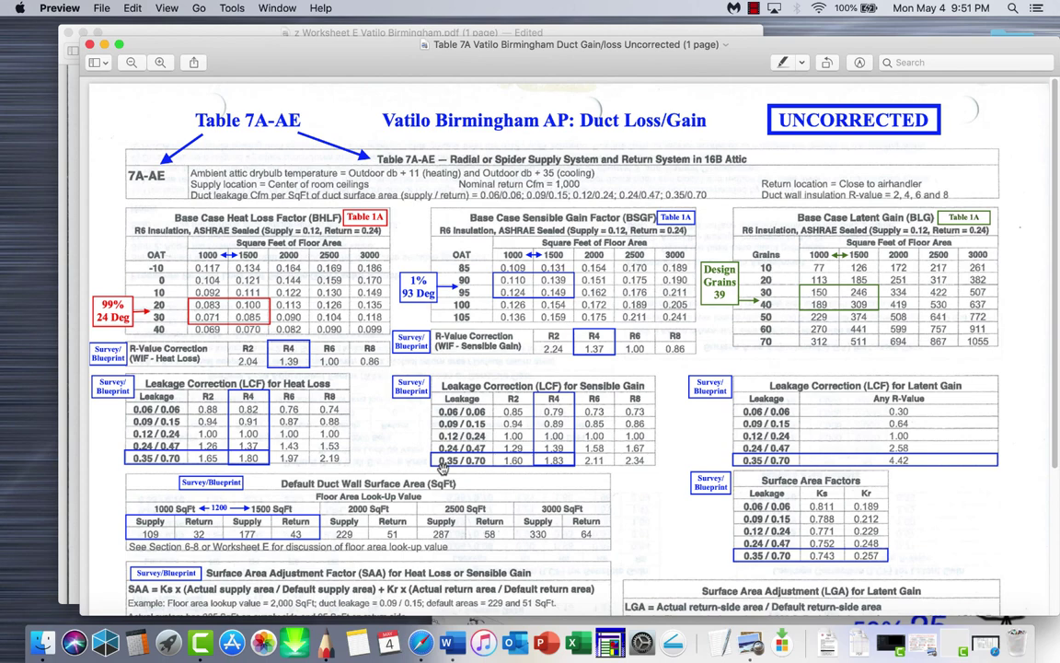
scroll(603, 419, down, 1)
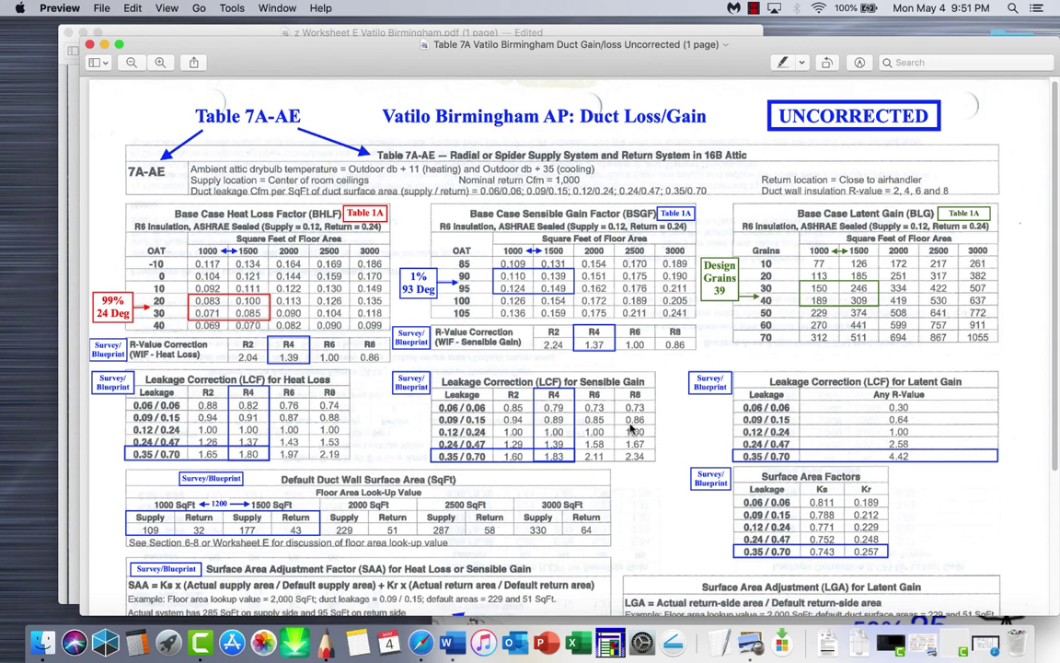
click(752, 8)
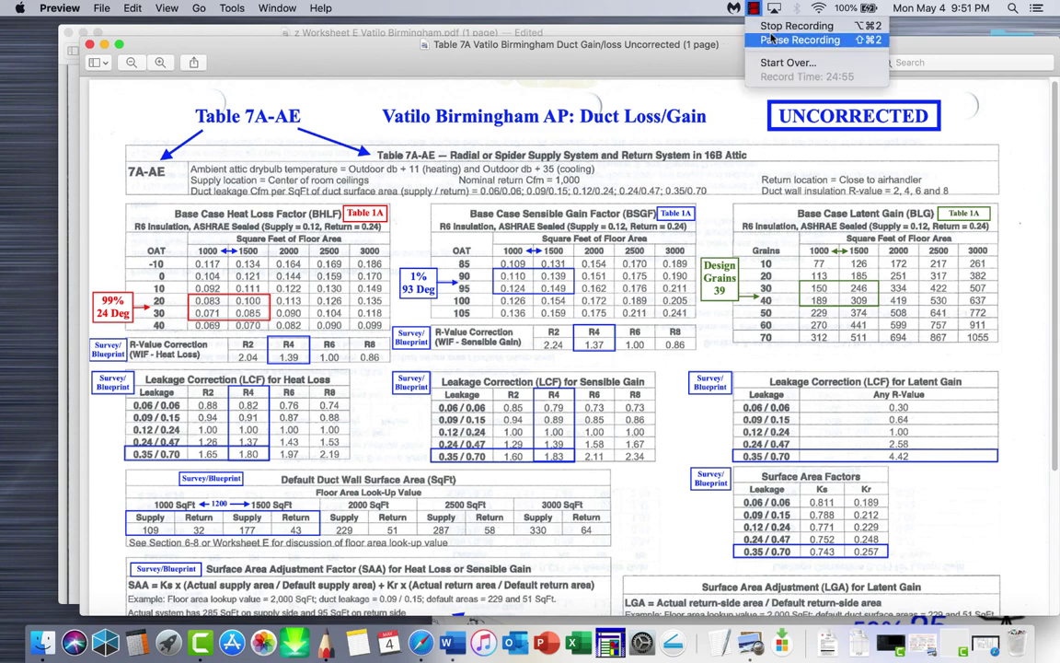